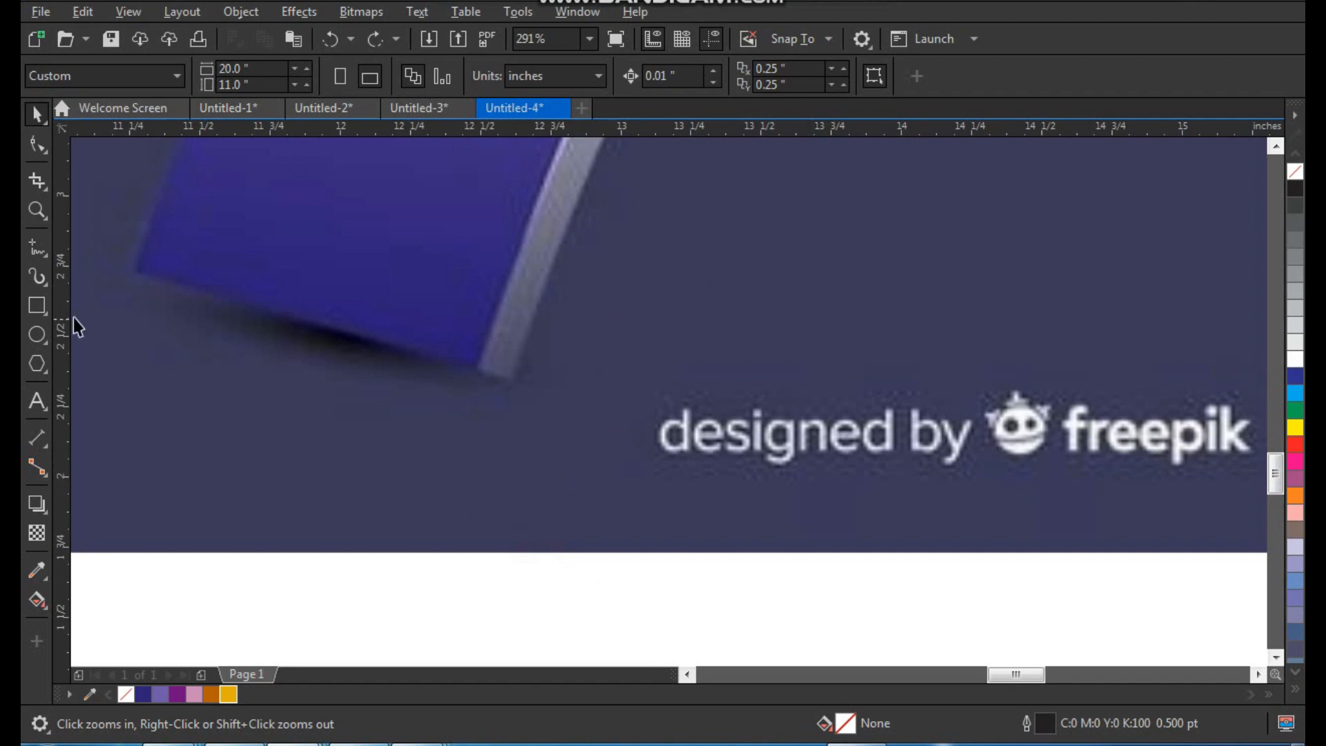
# - Start a Bézier outline at the lower end of the silver ribbon side and trace its upper edge with straight segments to the first crest
pyautogui.click(44, 259)
pyautogui.click(105, 292)
pyautogui.scroll(2, 405, 307)
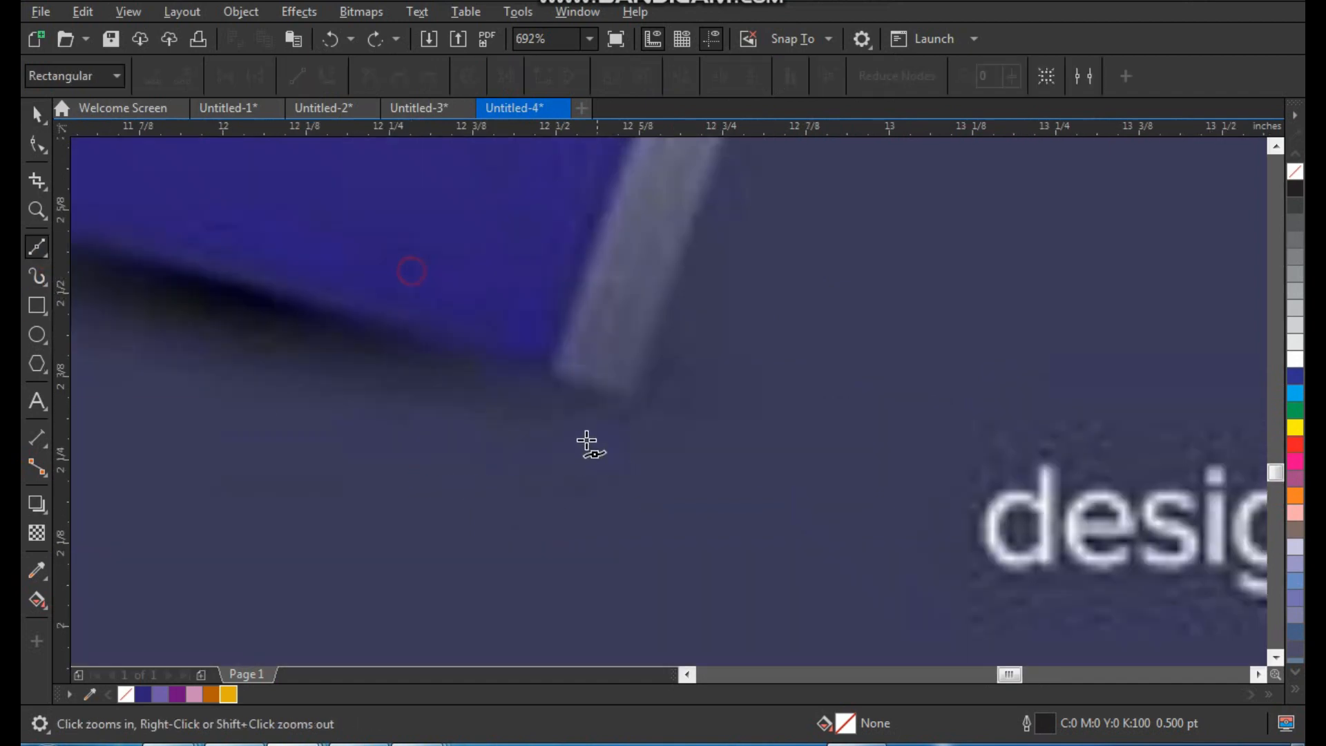
pyautogui.click(637, 397)
pyautogui.click(555, 368)
pyautogui.scroll(-5, 559, 373)
pyautogui.scroll(4, 612, 251)
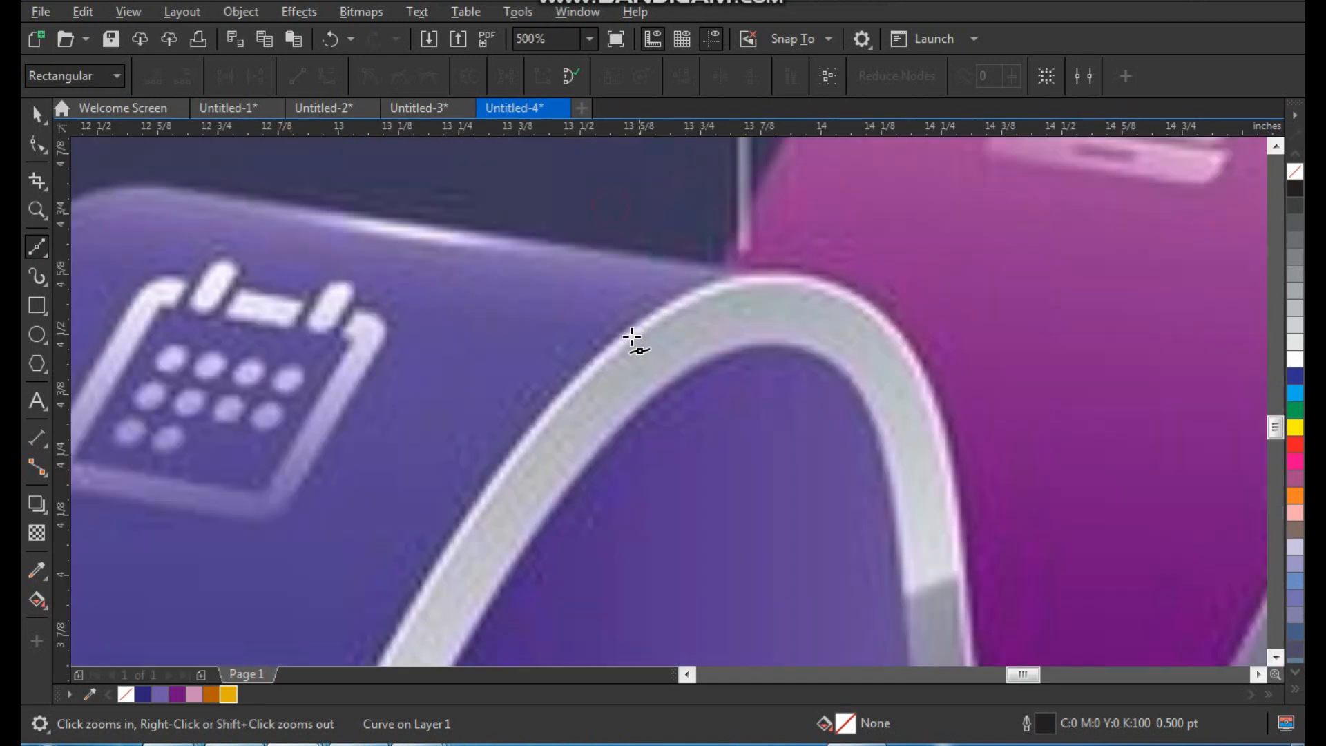
pyautogui.click(581, 375)
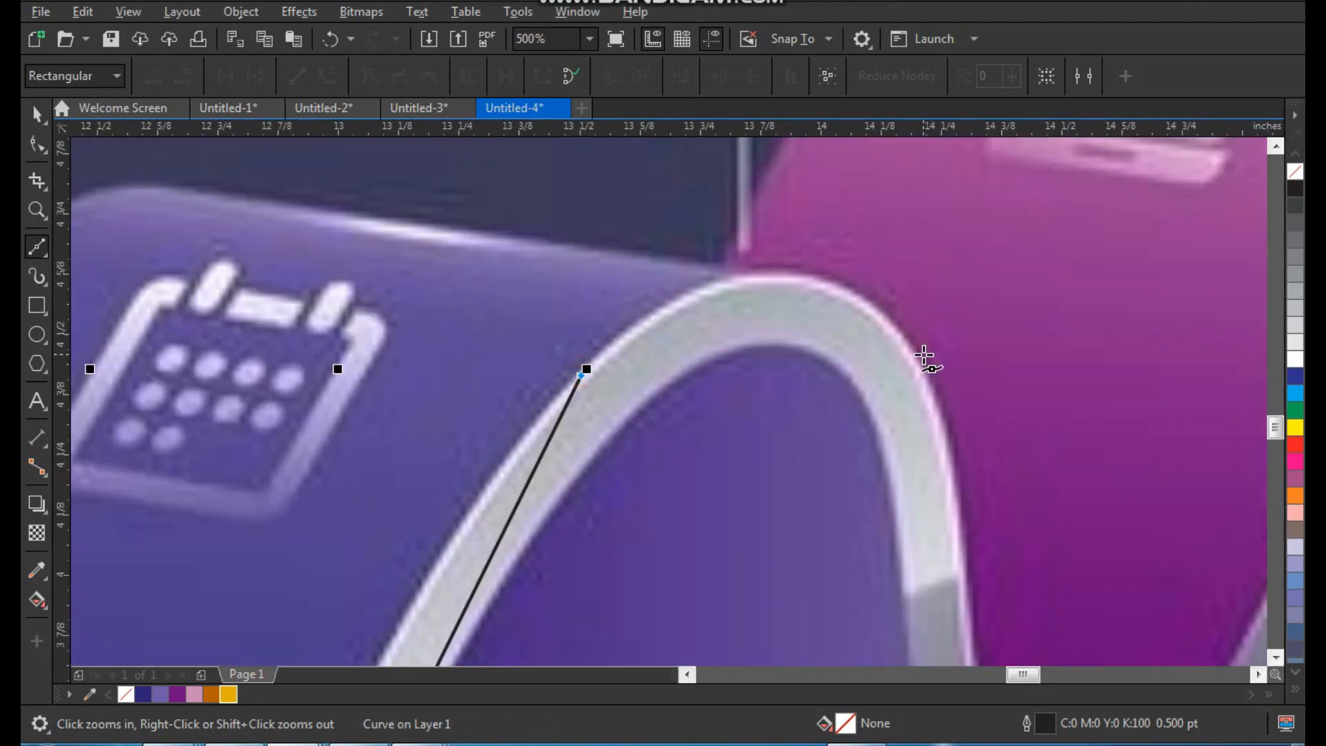
pyautogui.scroll(-4, 734, 388)
# - Continue the outline with straight segments along the upper edge through the purple valley and over the pink ribbon's crest
pyautogui.scroll(5, 779, 428)
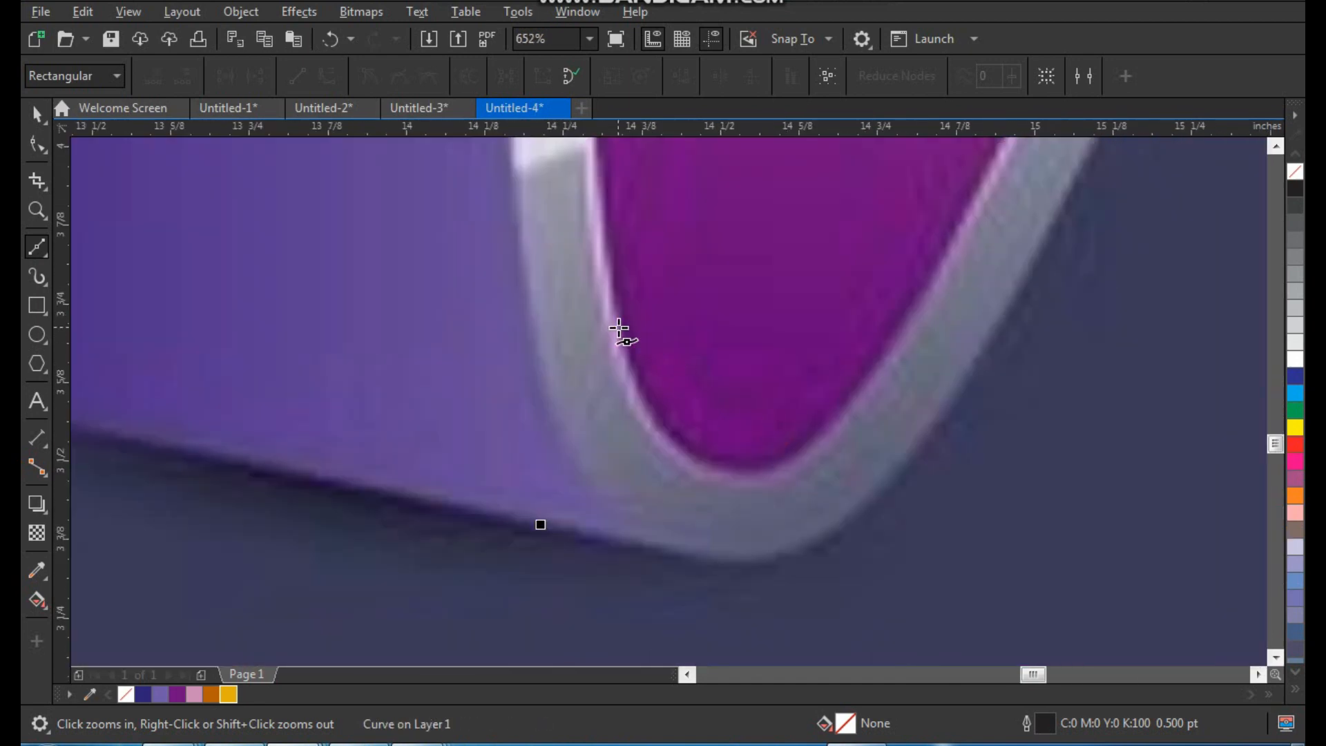
pyautogui.click(613, 314)
pyautogui.scroll(-4, 880, 362)
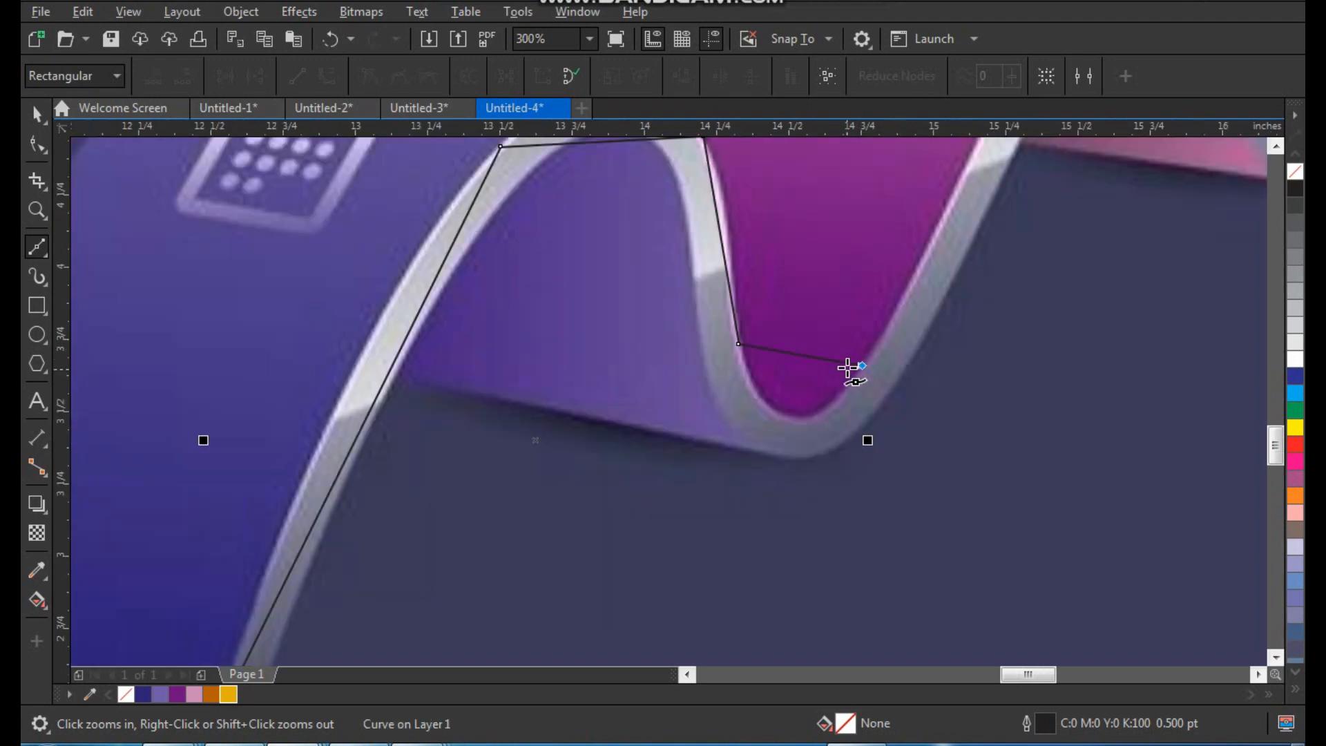
pyautogui.scroll(4, 727, 327)
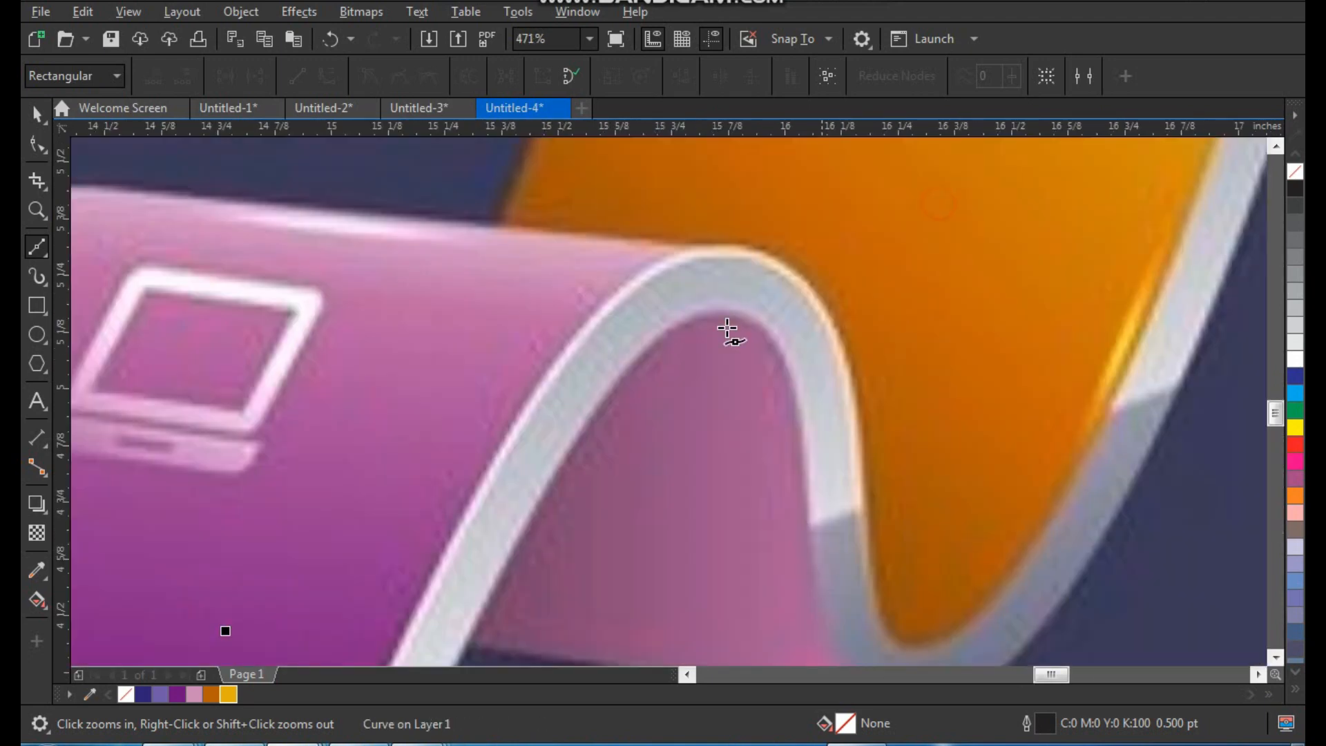
pyautogui.click(563, 355)
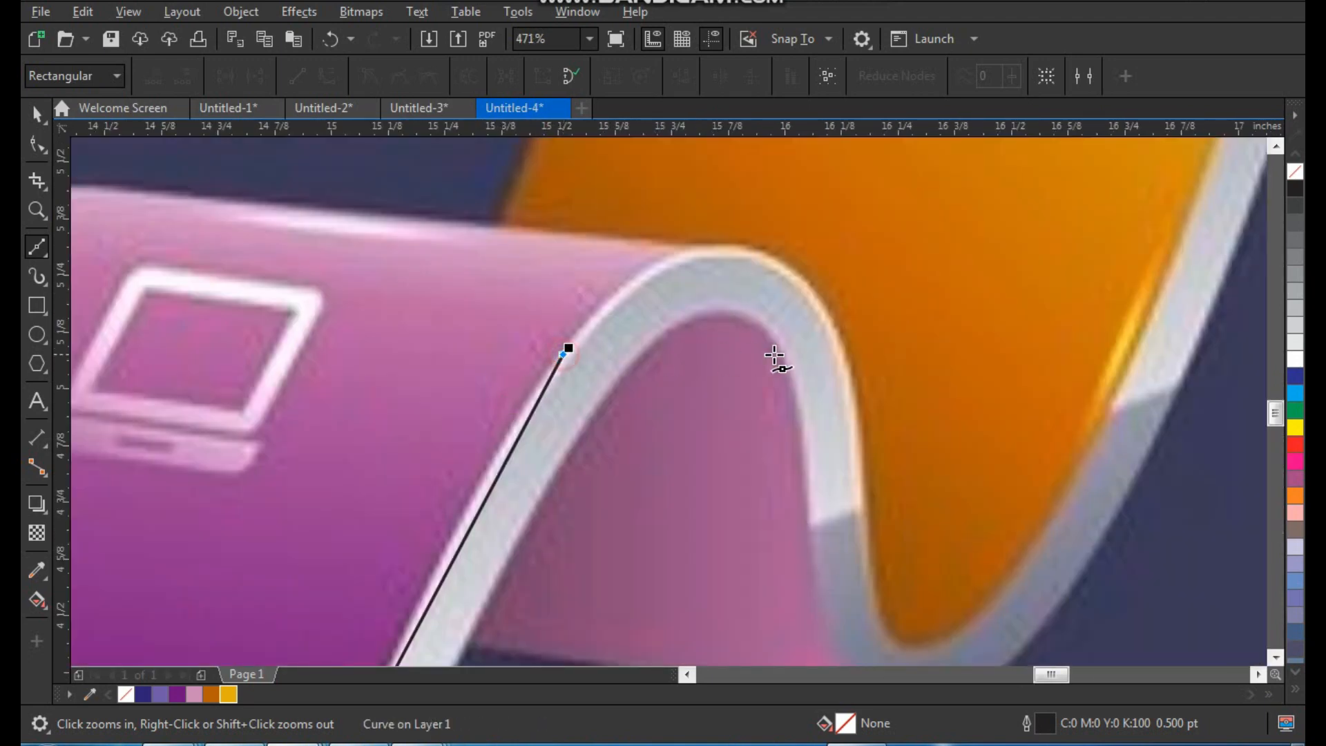
pyautogui.click(845, 349)
pyautogui.scroll(-3, 794, 378)
# - Extend the outline through the orange valley and up to the arrowhead's notch and its right corner
pyautogui.scroll(4, 875, 547)
pyautogui.click(584, 417)
pyautogui.click(729, 475)
pyautogui.scroll(-4, 725, 507)
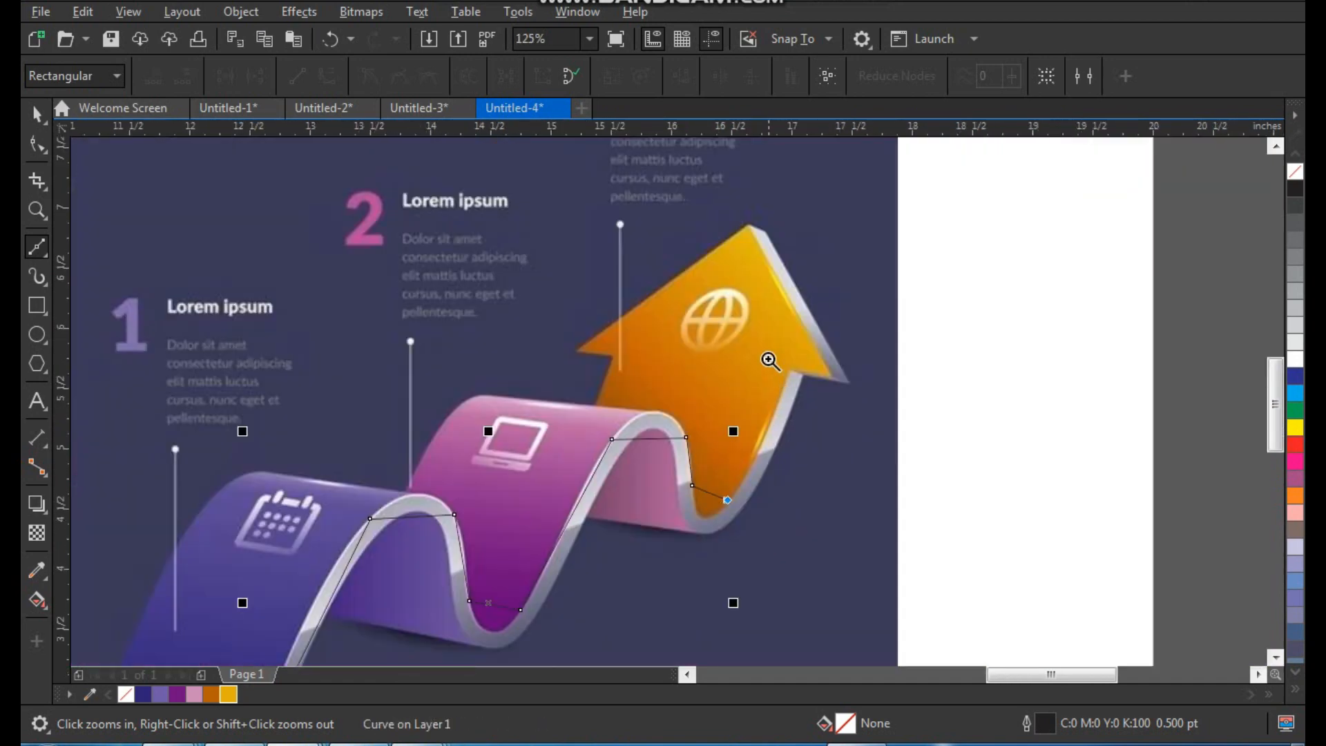
pyautogui.scroll(6, 797, 377)
pyautogui.click(668, 301)
pyautogui.click(974, 340)
# - Trace the arrowhead's silver side around the tip, down to its outer corner and back to the notch
pyautogui.scroll(-4, 928, 347)
pyautogui.scroll(-2, 927, 348)
pyautogui.scroll(6, 618, 272)
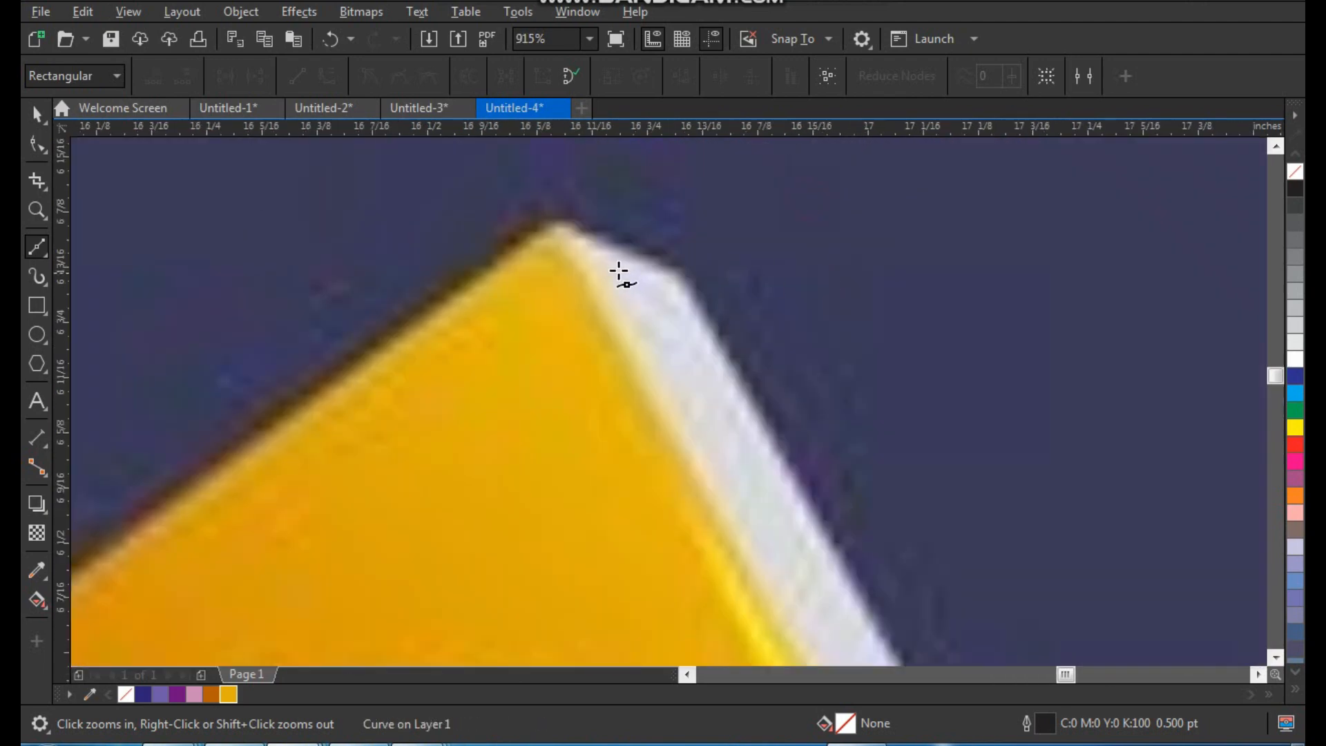
pyautogui.click(547, 227)
pyautogui.scroll(-4, 681, 276)
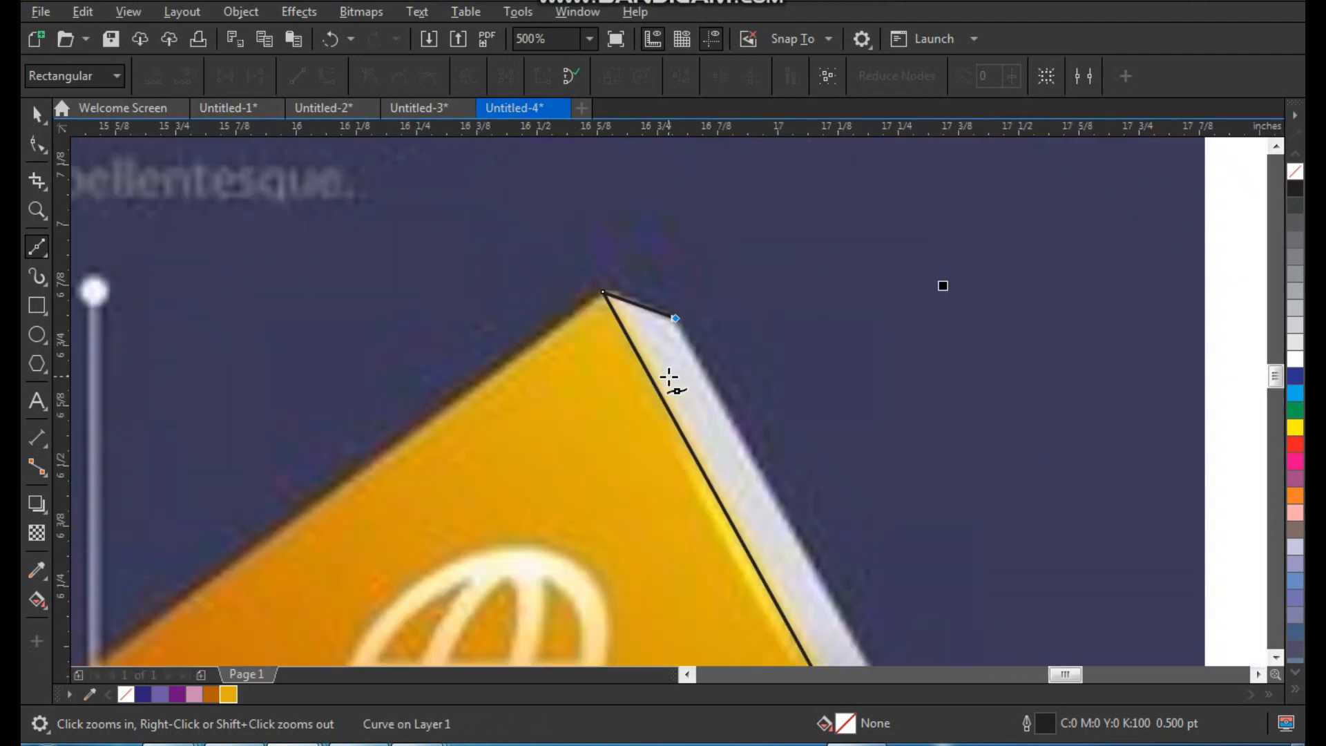
pyautogui.scroll(-2, 728, 502)
pyautogui.scroll(6, 769, 550)
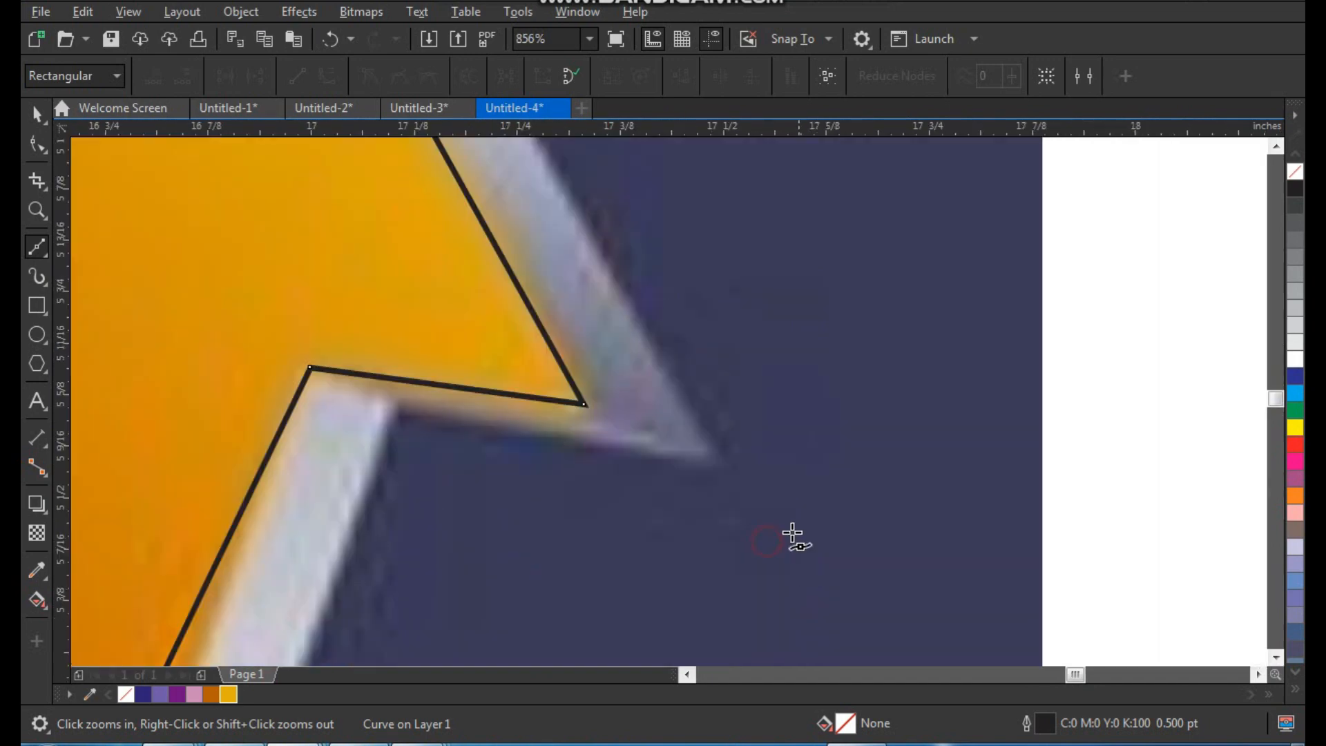
pyautogui.click(714, 451)
pyautogui.scroll(-5, 401, 415)
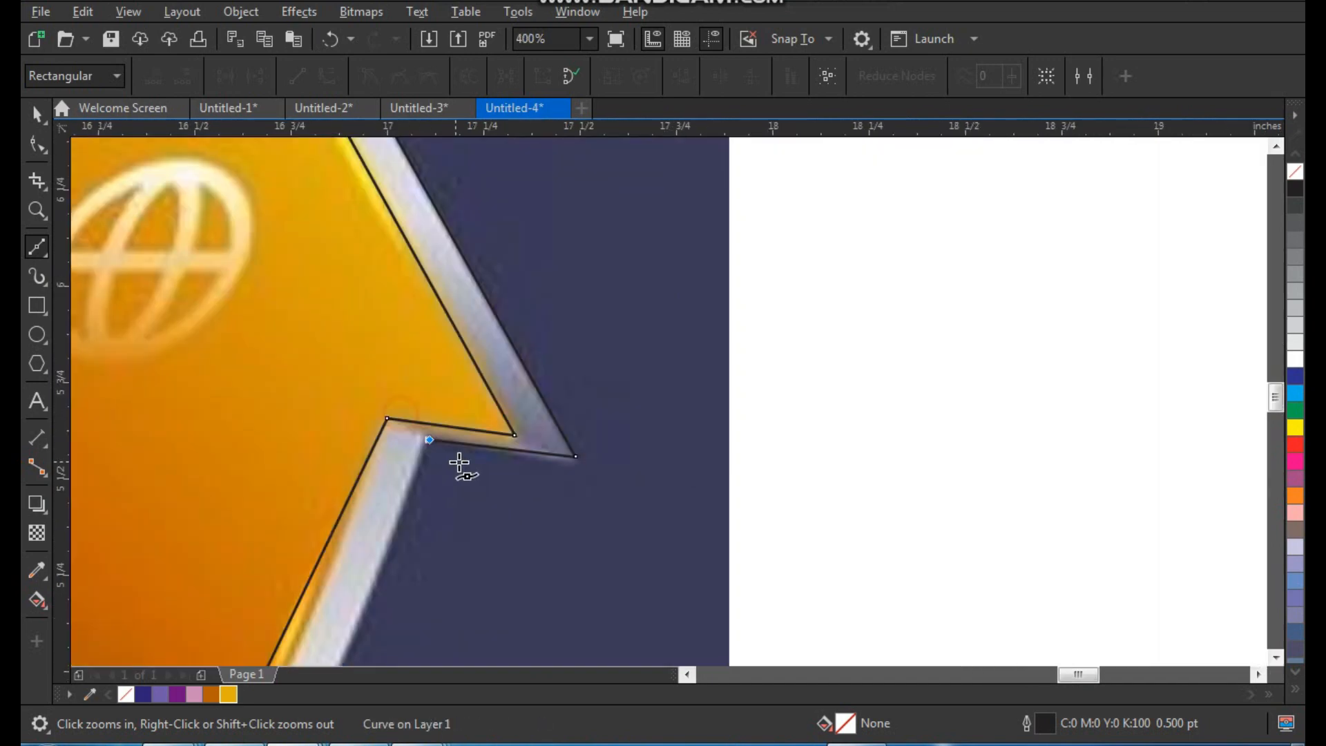
# - Trace back along the lower edge of the silver side through the orange valley and under the pink crest
pyautogui.scroll(5, 417, 586)
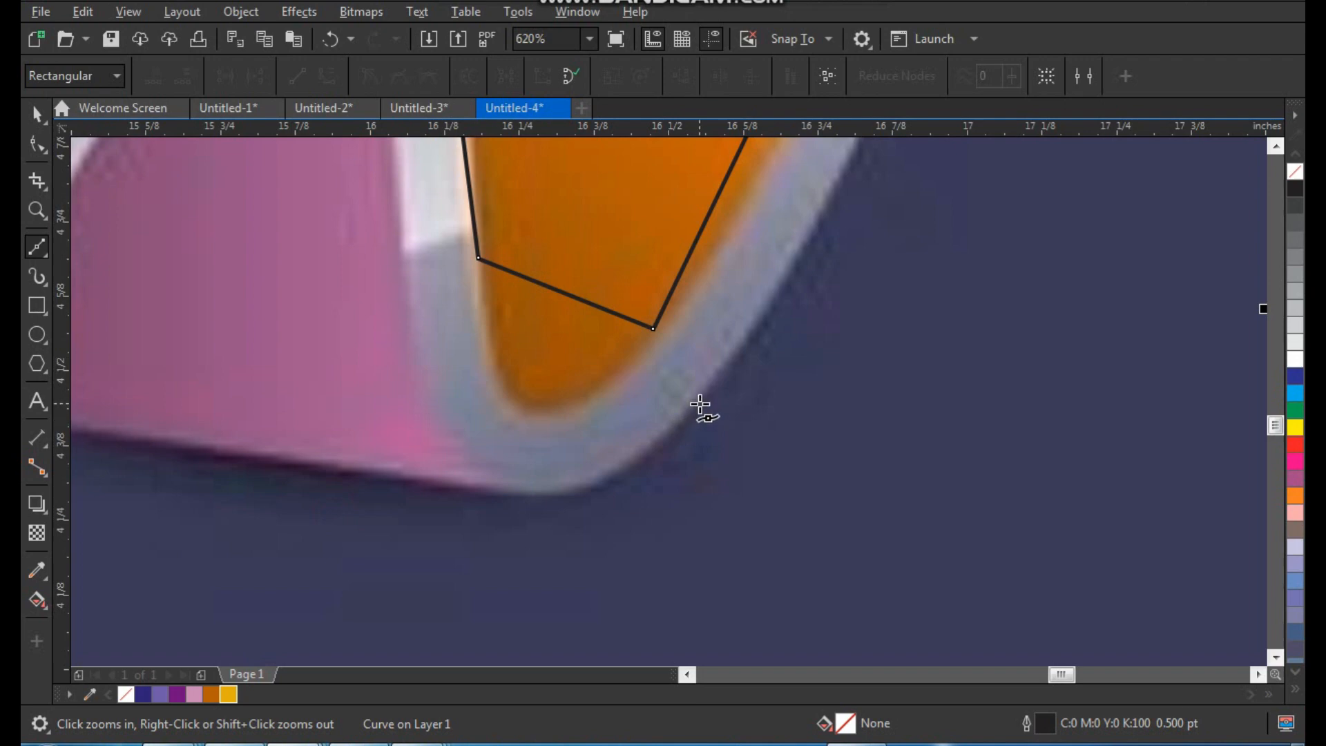
pyautogui.click(700, 407)
pyautogui.click(409, 316)
pyautogui.scroll(-4, 414, 317)
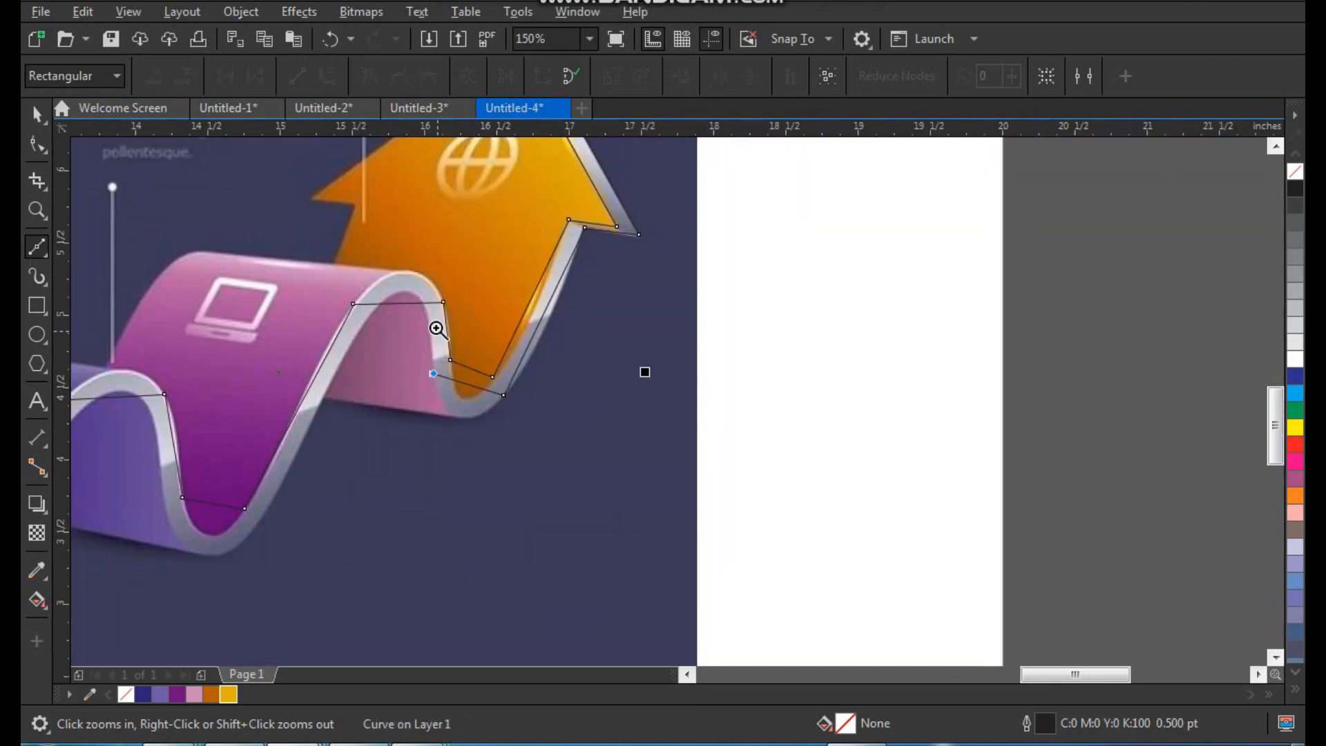
pyautogui.scroll(3, 497, 414)
pyautogui.click(673, 340)
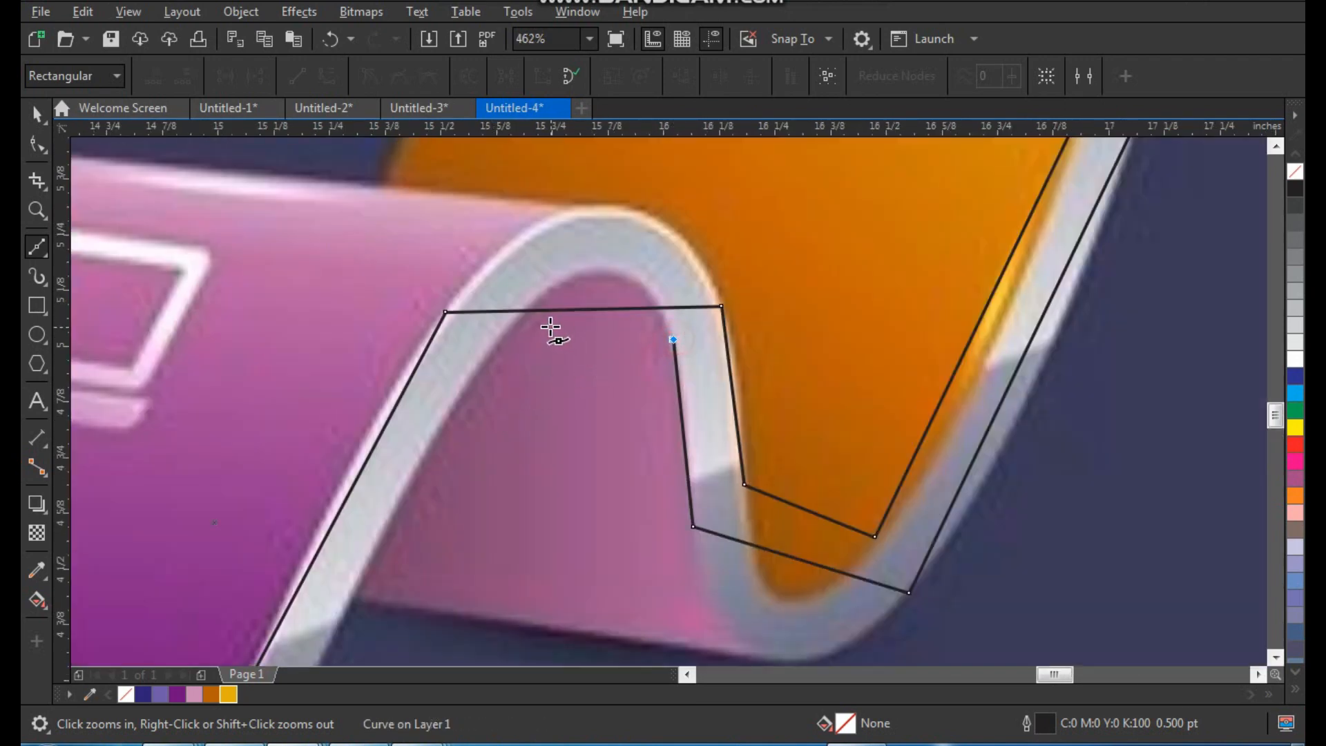
pyautogui.scroll(-4, 525, 373)
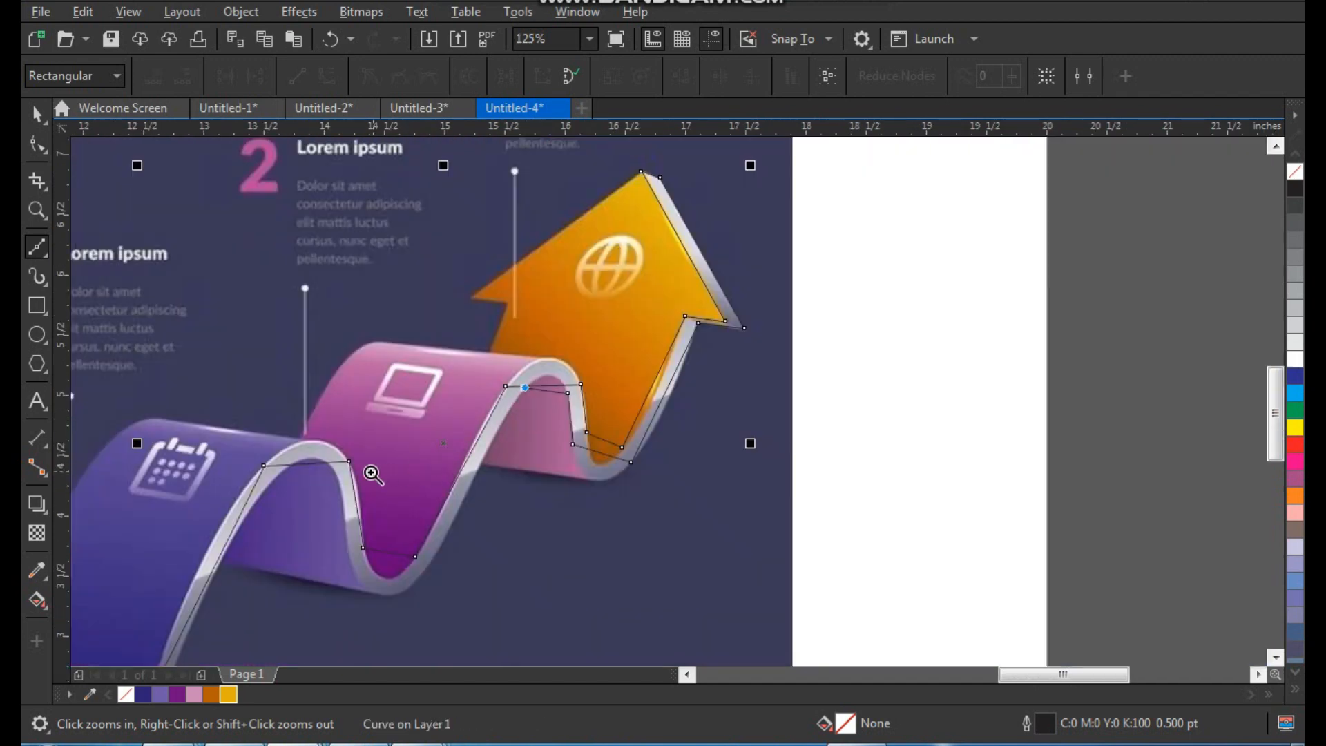
# - Continue the lower edge with straight segments through the purple valley and under the first crest
pyautogui.scroll(4, 378, 467)
pyautogui.click(699, 457)
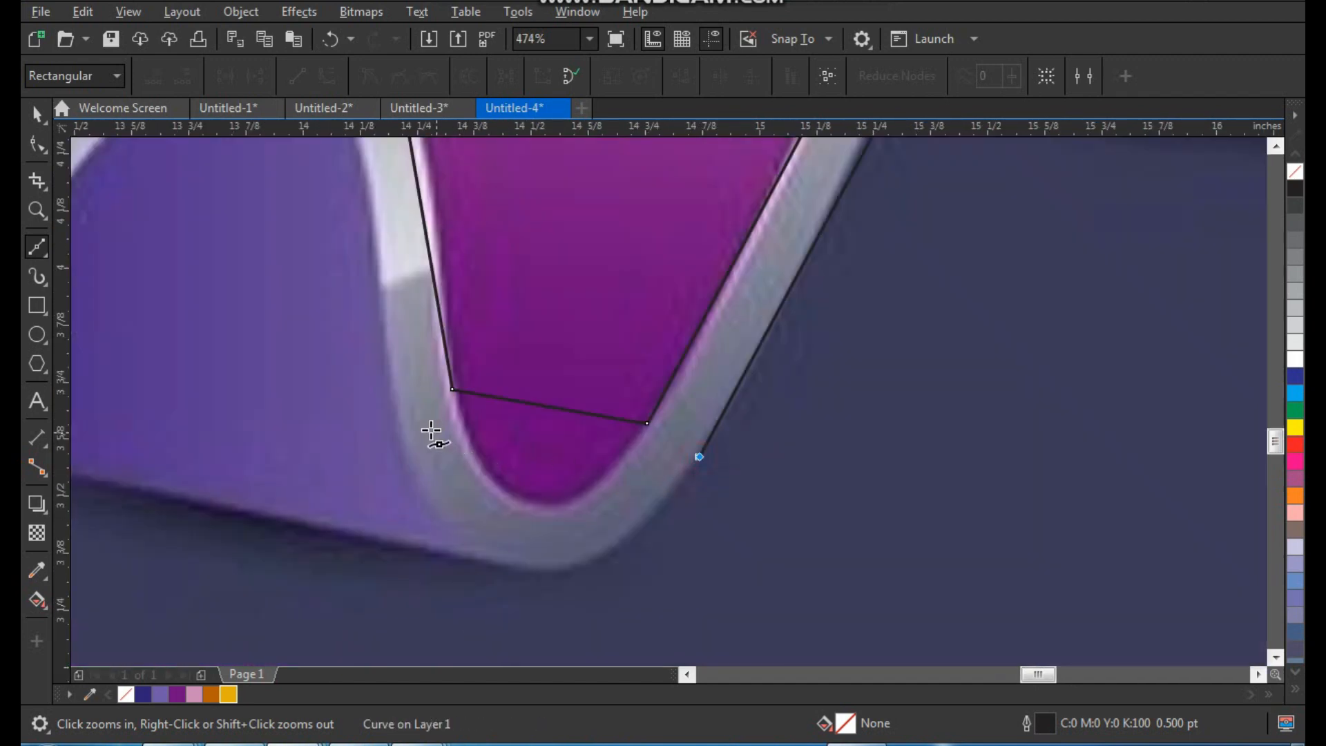
pyautogui.click(390, 384)
pyautogui.scroll(-5, 394, 387)
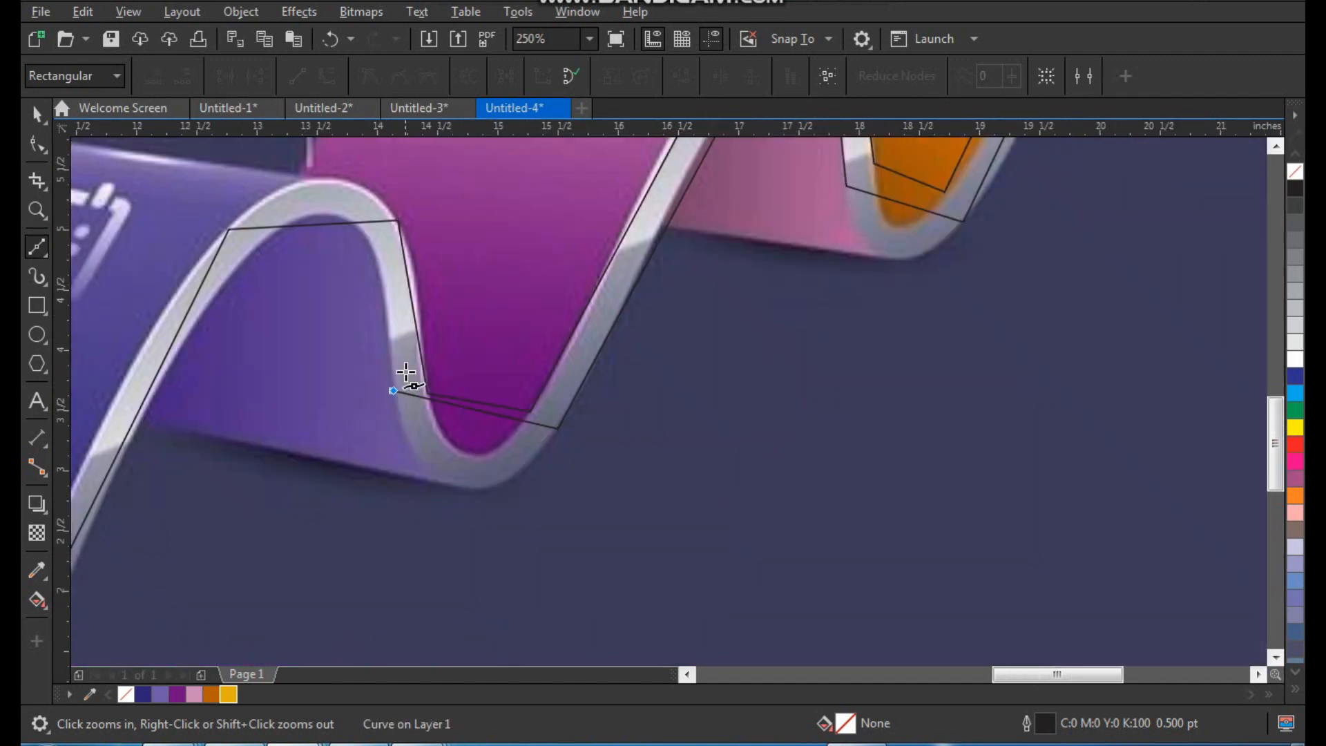
pyautogui.scroll(5, 318, 272)
pyautogui.click(636, 303)
pyautogui.click(437, 265)
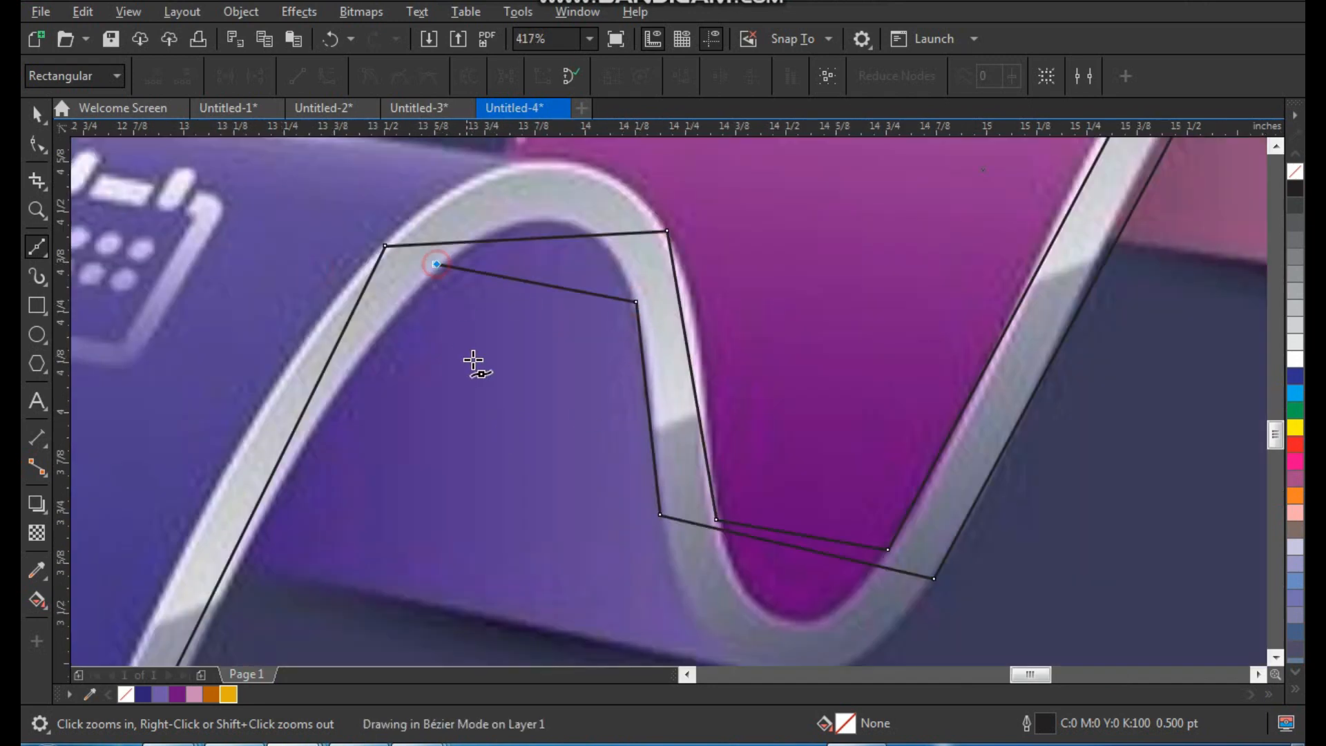
# - Close the outline at its starting point at the ribbon's lower end and finish drawing
pyautogui.scroll(-5, 465, 349)
pyautogui.scroll(7, 356, 483)
pyautogui.click(576, 535)
pyautogui.scroll(-7, 545, 536)
pyautogui.press('space')
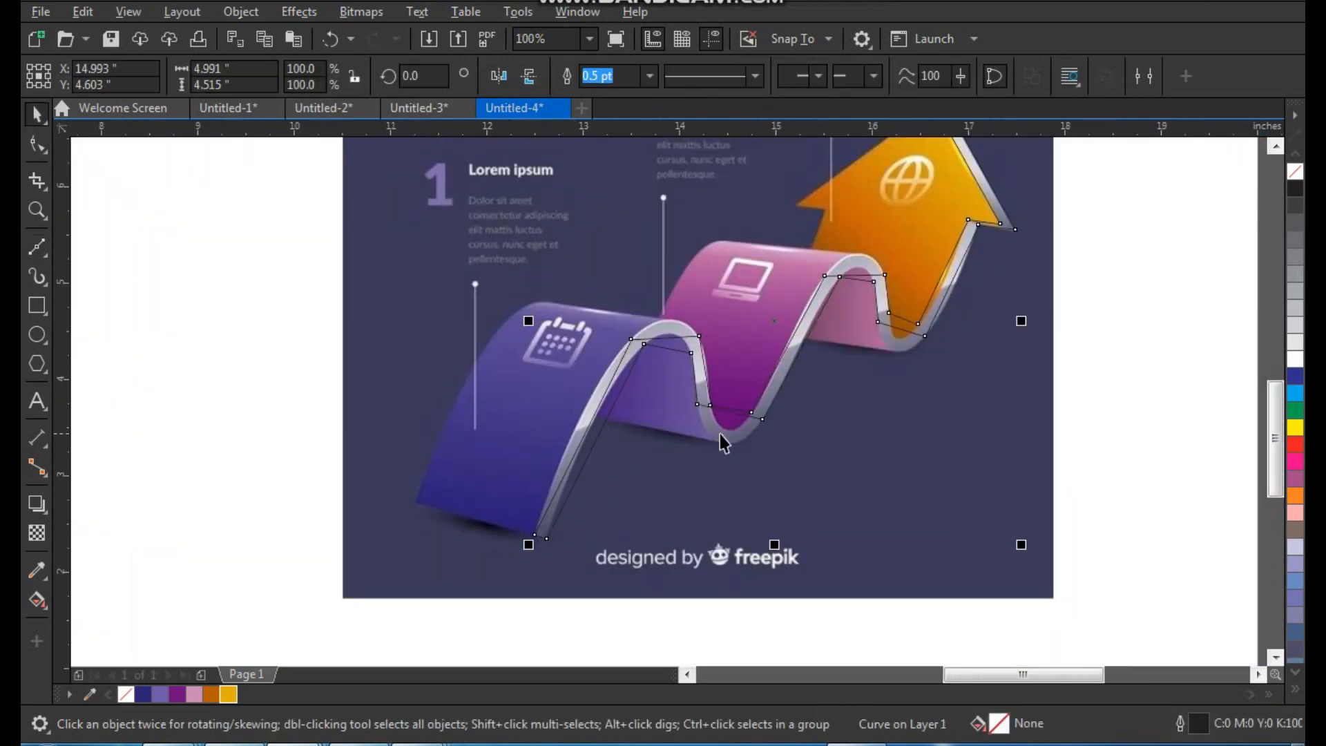
# - Select all nodes of the silver side outline and convert its segments to curves
pyautogui.hotkey('shift', 'F2')
pyautogui.scroll(-2, 589, 364)
pyautogui.press('F2')
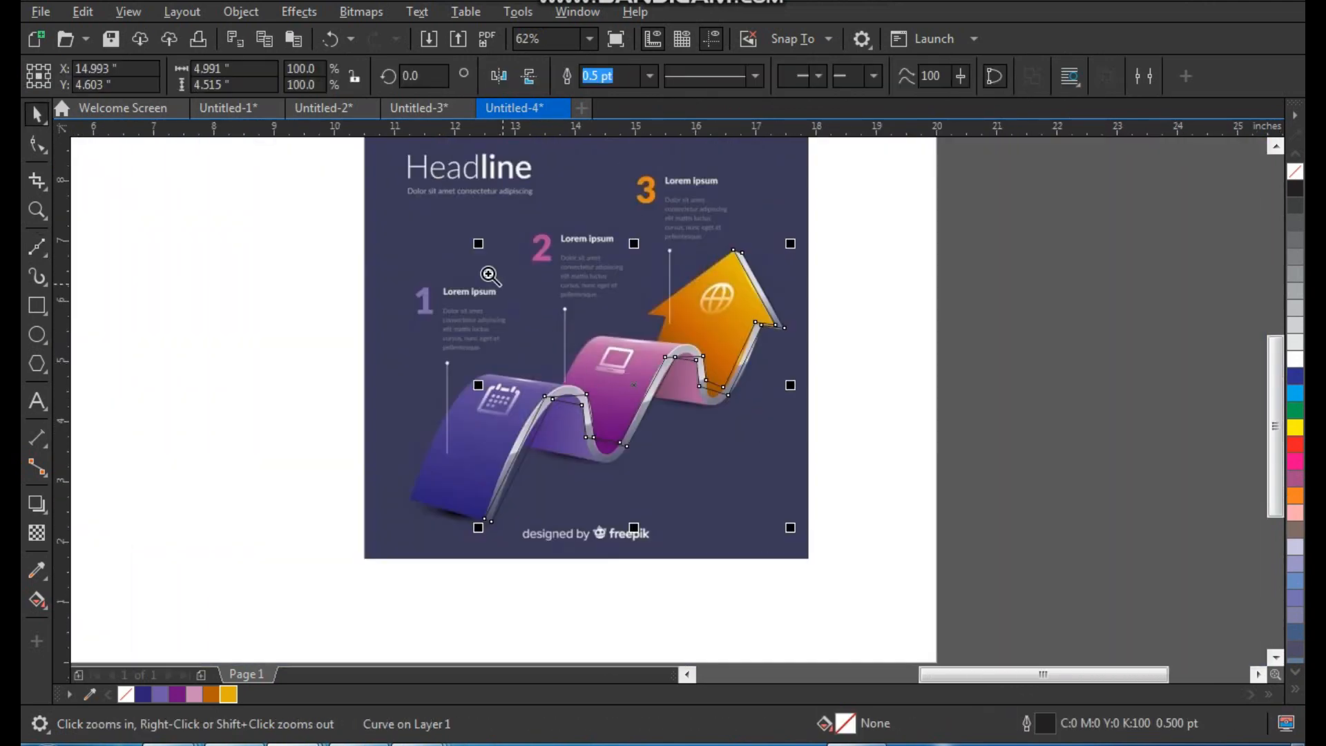
pyautogui.scroll(1, 509, 413)
pyautogui.press('F10')
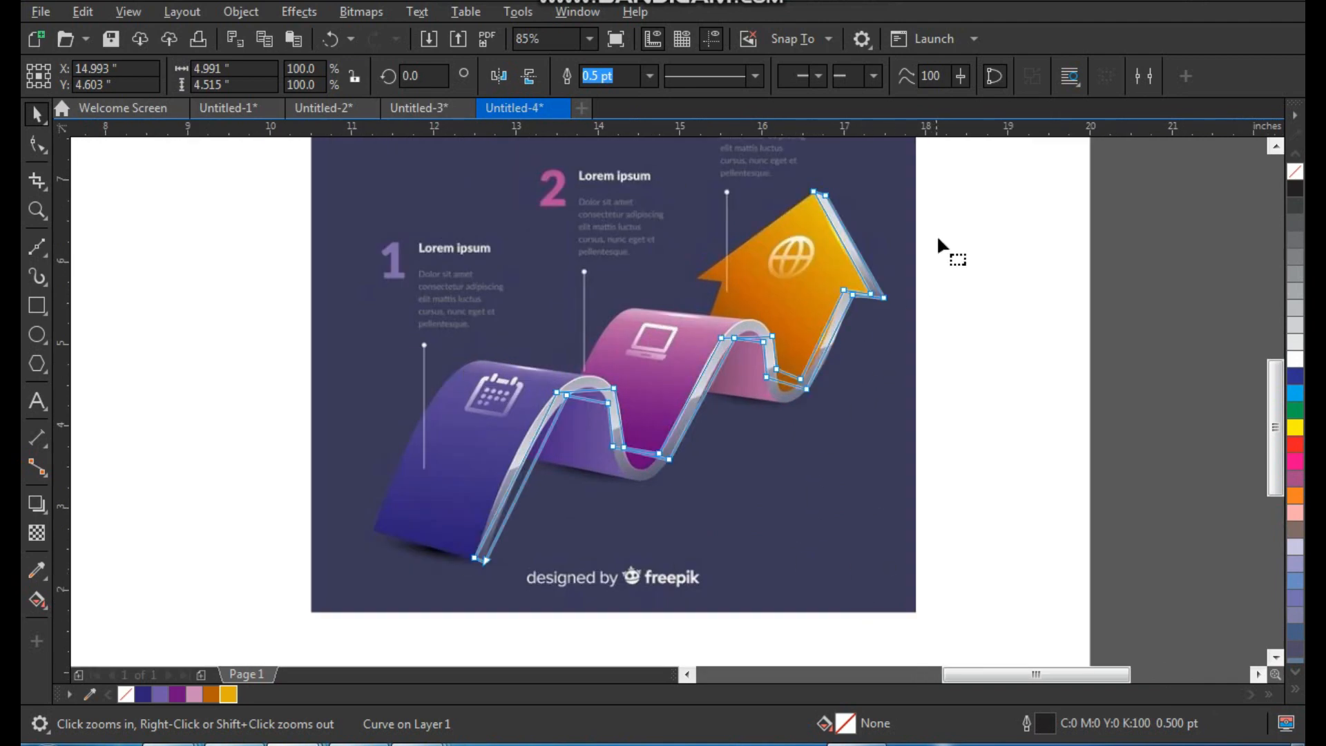
pyautogui.moveTo(948, 173); pyautogui.dragTo(373, 496)
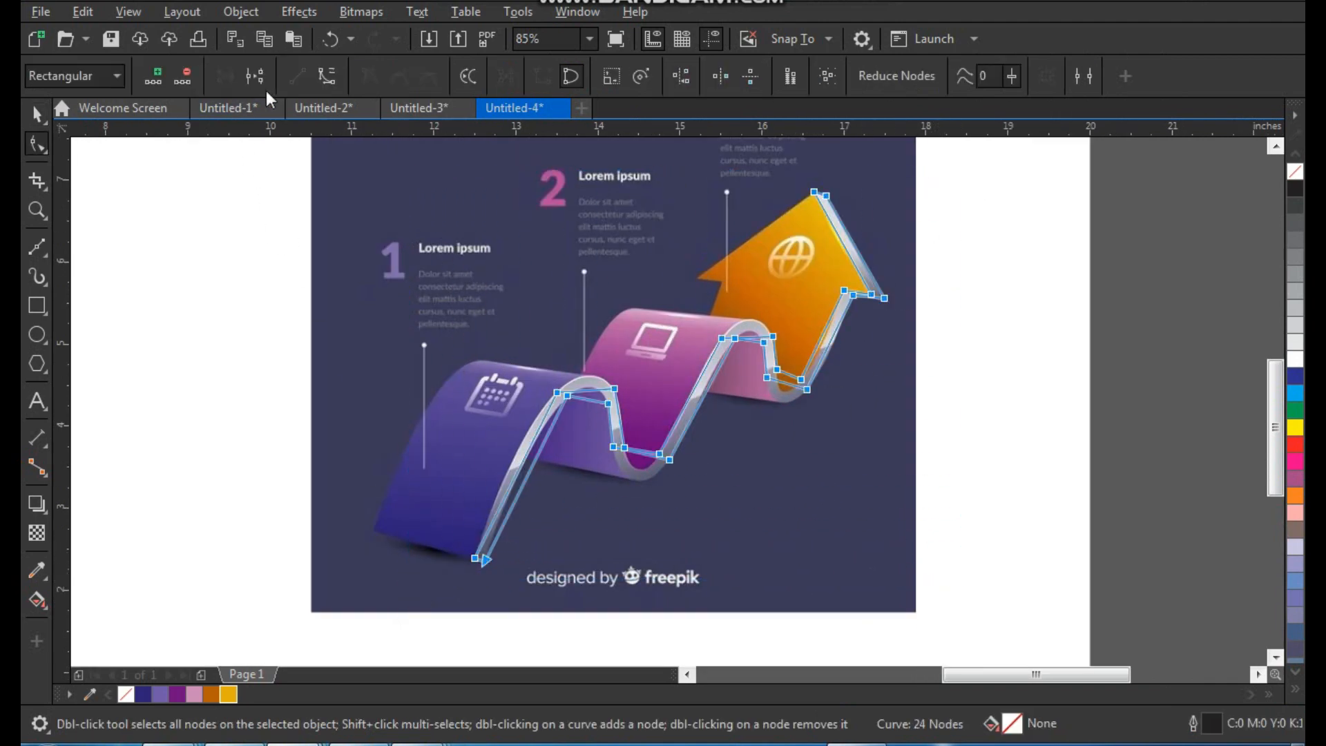
pyautogui.click(330, 76)
# - Bend the first upper-edge segment along the blue ribbon and adjust its handle to follow the silver side
pyautogui.press('F2')
pyautogui.moveTo(508, 398); pyautogui.dragTo(613, 555)
pyautogui.press('F2')
pyautogui.moveTo(425, 267); pyautogui.dragTo(625, 483)
pyautogui.moveTo(721, 386); pyautogui.dragTo(661, 337)
pyautogui.scroll(-3, 676, 407)
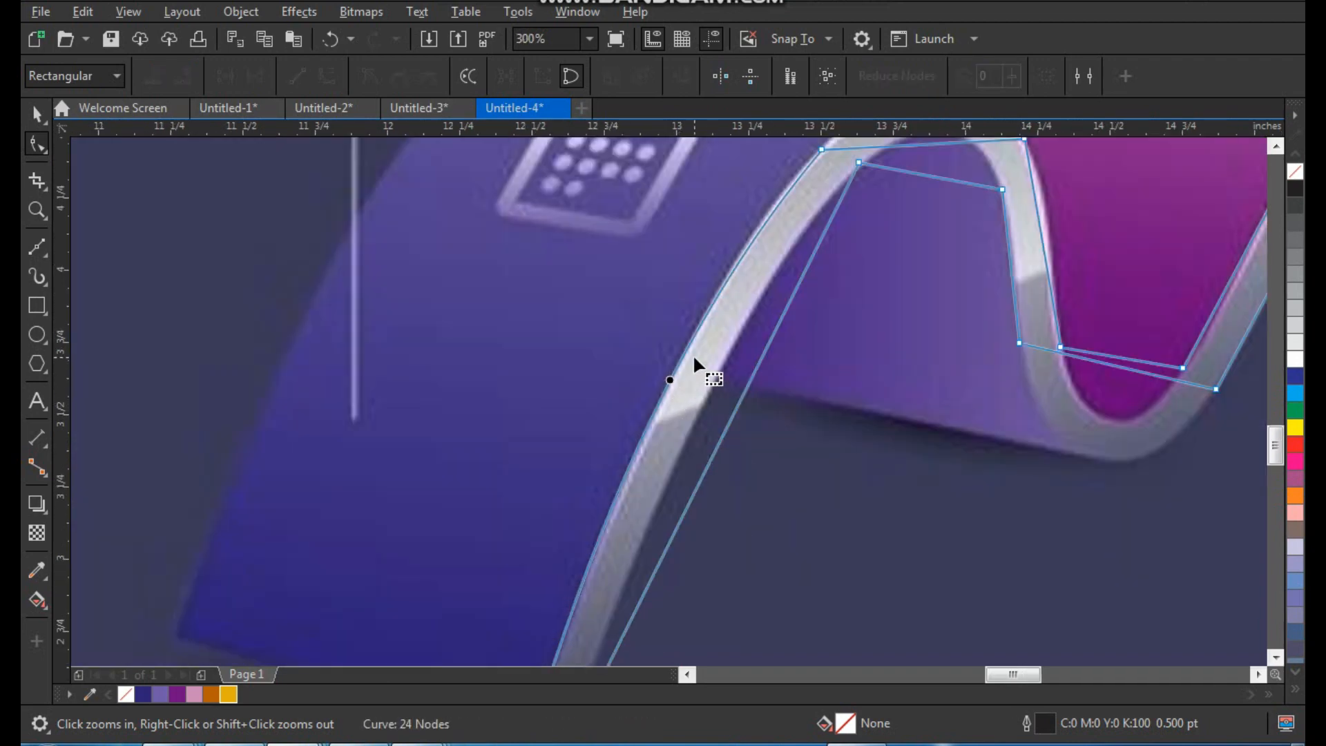
pyautogui.moveTo(549, 458); pyautogui.dragTo(970, 124)
pyautogui.click(765, 177)
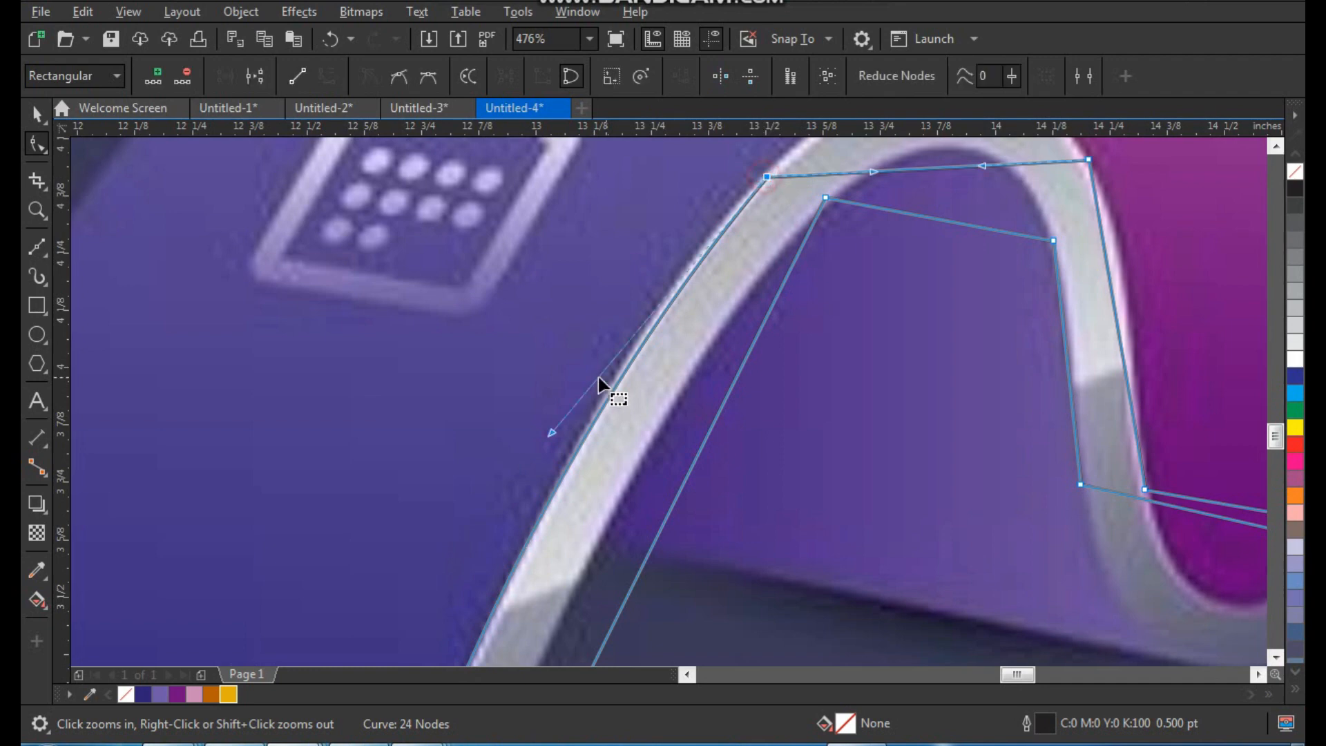
pyautogui.moveTo(548, 435); pyautogui.dragTo(560, 400)
# - Set the outline width of the traced curve to 1.5 pt
pyautogui.press('space')
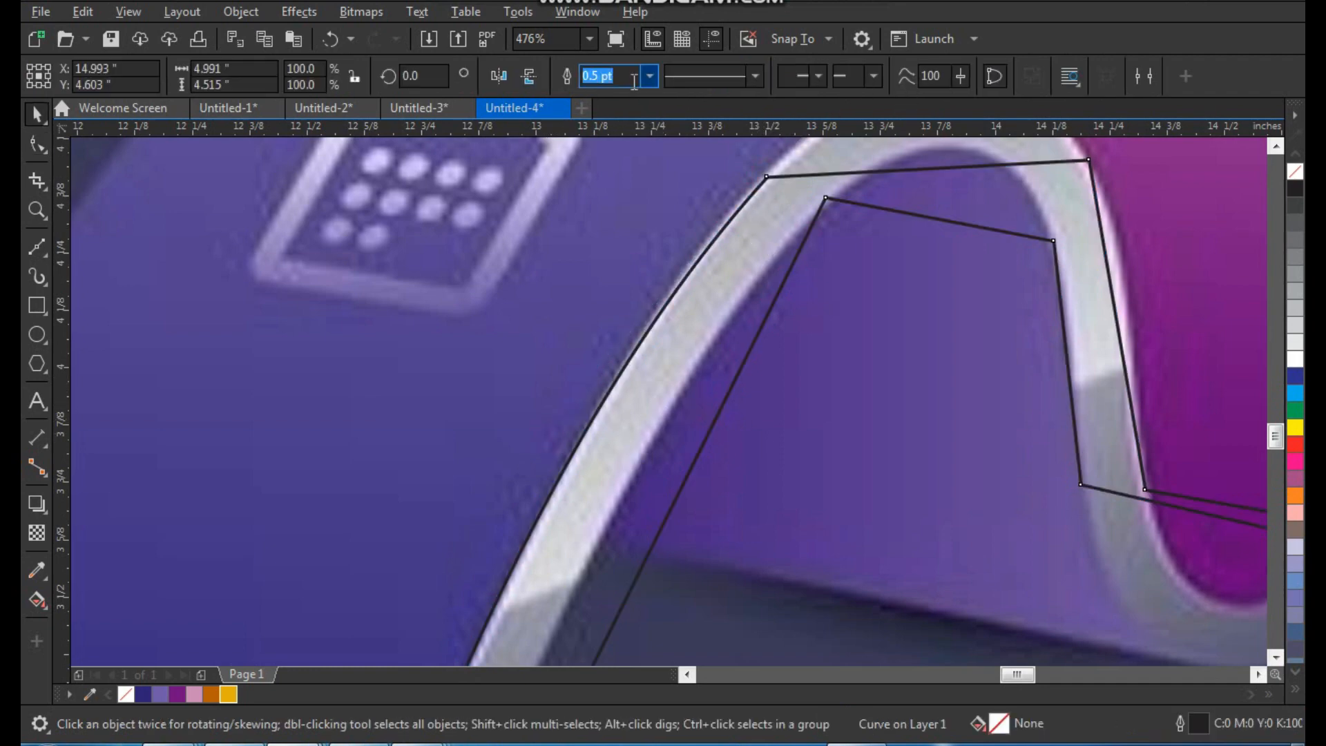
pyautogui.click(649, 76)
pyautogui.click(636, 173)
pyautogui.scroll(-4, 618, 307)
# - Bend the lower-edge segment rising from the ribbon's lower end so it follows the silver side's curve
pyautogui.press('F2')
pyautogui.moveTo(536, 246); pyautogui.dragTo(781, 537)
pyautogui.scroll(-2, 684, 454)
pyautogui.press('F2')
pyautogui.moveTo(531, 271); pyautogui.dragTo(773, 545)
pyautogui.press('F10')
pyautogui.press('F2')
pyautogui.moveTo(496, 300); pyautogui.dragTo(697, 546)
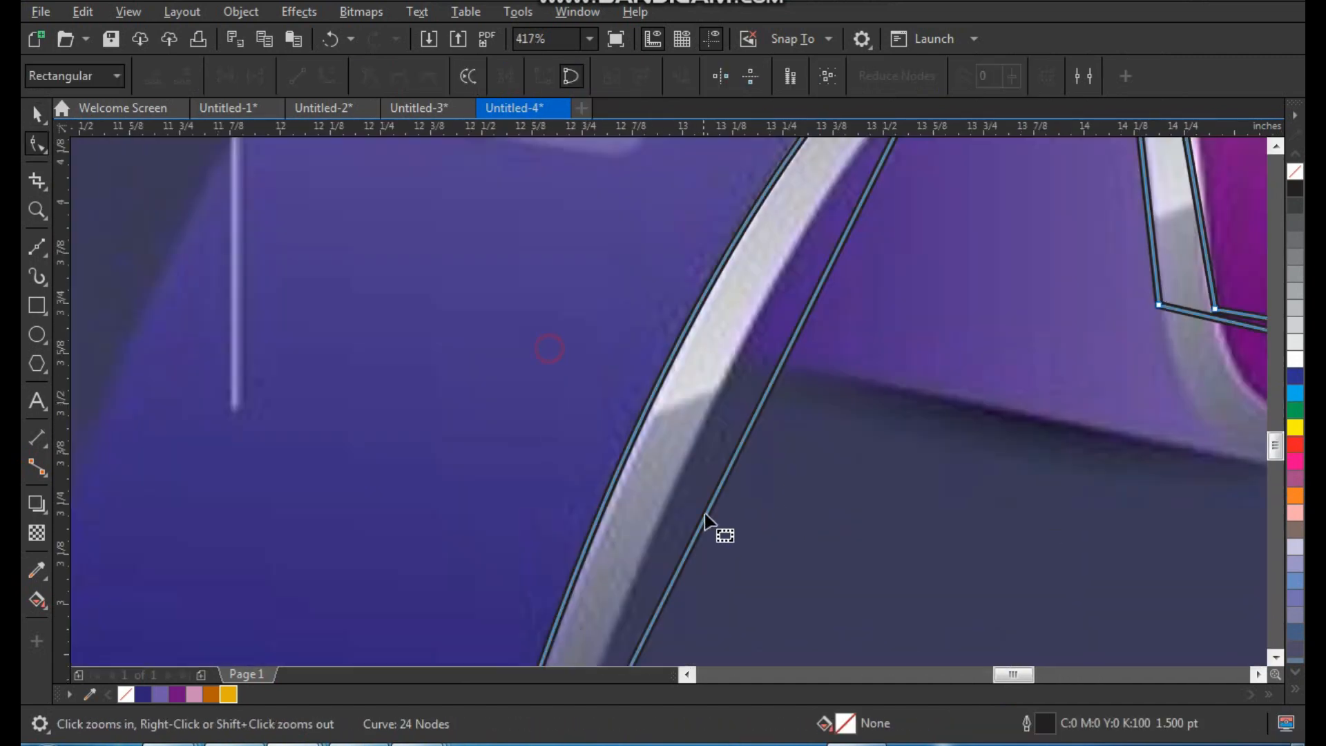
pyautogui.moveTo(782, 361); pyautogui.dragTo(989, 150)
# - Bend the upper-edge segment over the first crest and adjust its node handles to match the arch
pyautogui.scroll(-1, 661, 453)
pyautogui.press('F2')
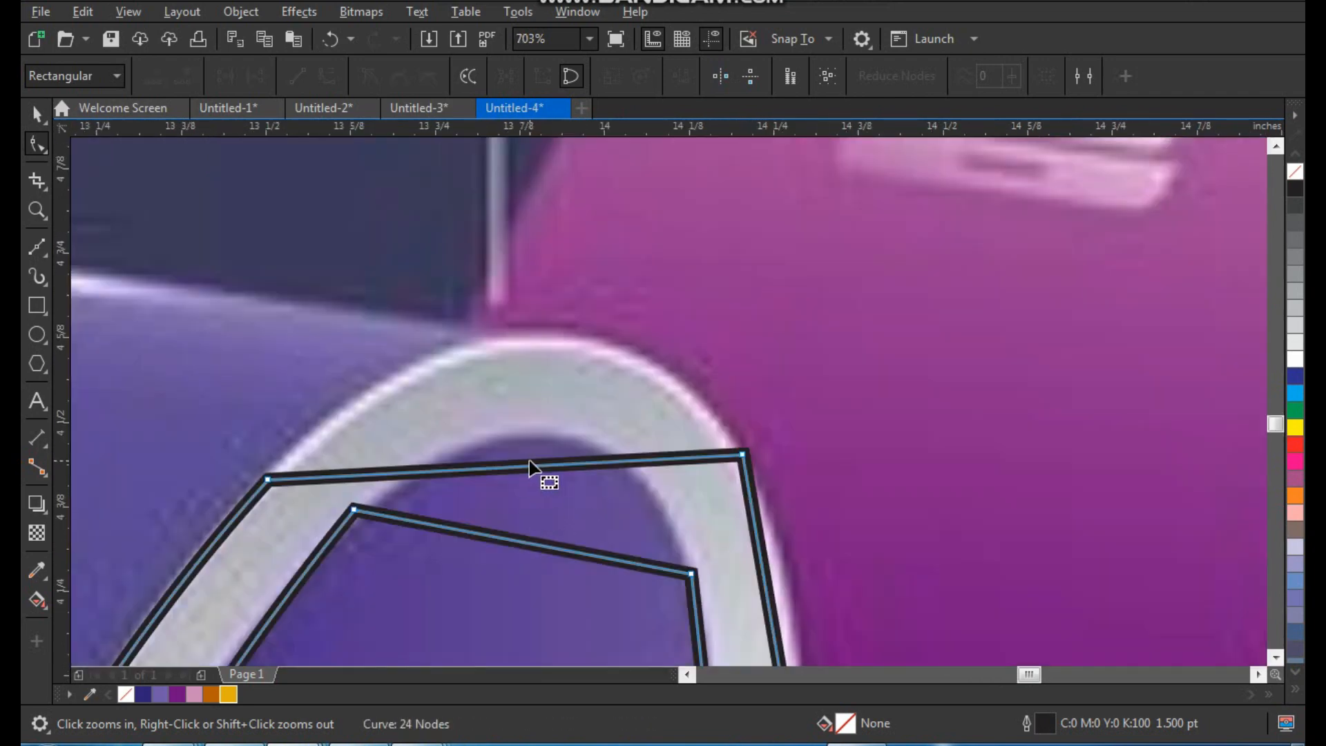
pyautogui.moveTo(537, 470); pyautogui.dragTo(531, 378)
pyautogui.moveTo(267, 481); pyautogui.dragTo(268, 480)
pyautogui.moveTo(530, 325); pyautogui.dragTo(643, 291)
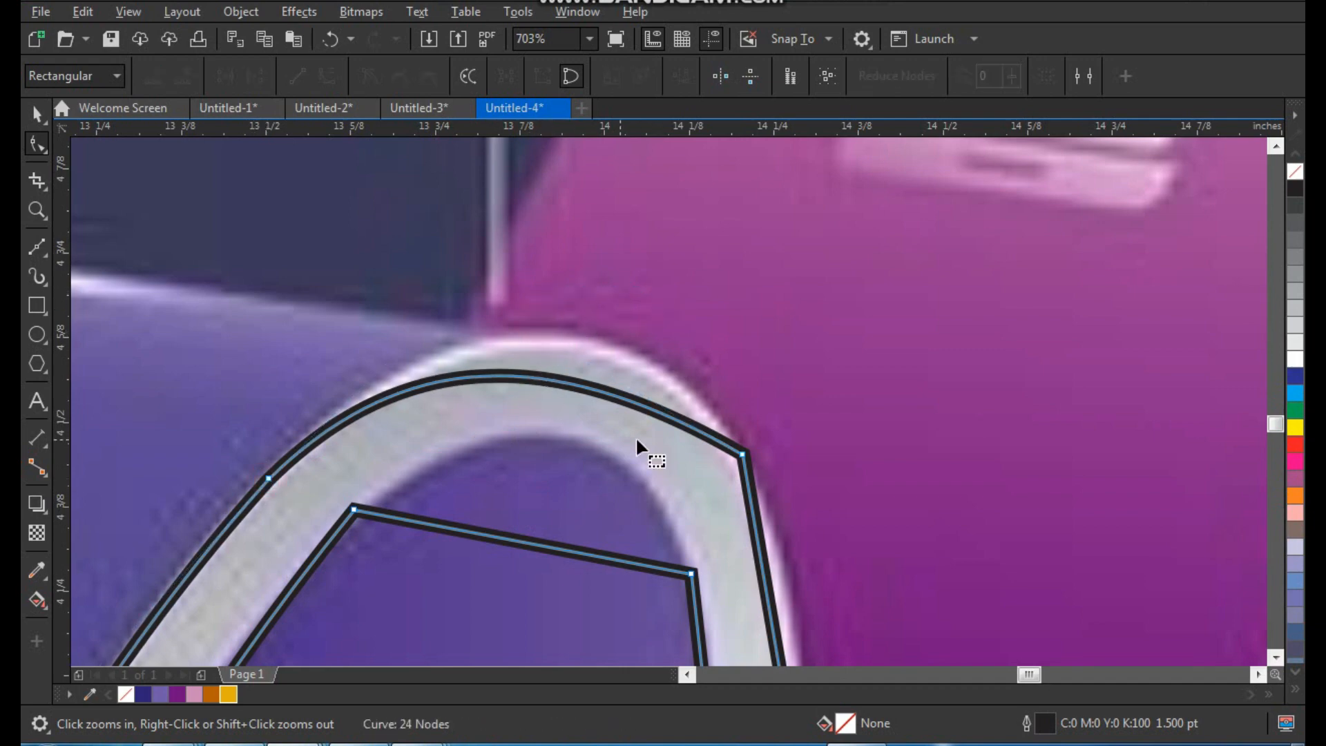
pyautogui.click(740, 456)
pyautogui.moveTo(526, 332); pyautogui.dragTo(636, 271)
pyautogui.moveTo(379, 369); pyautogui.dragTo(380, 332)
# - Bend the lower-edge segment under the first crest and adjust its handles to match the inner arch
pyautogui.moveTo(492, 539); pyautogui.dragTo(481, 452)
pyautogui.click(353, 511)
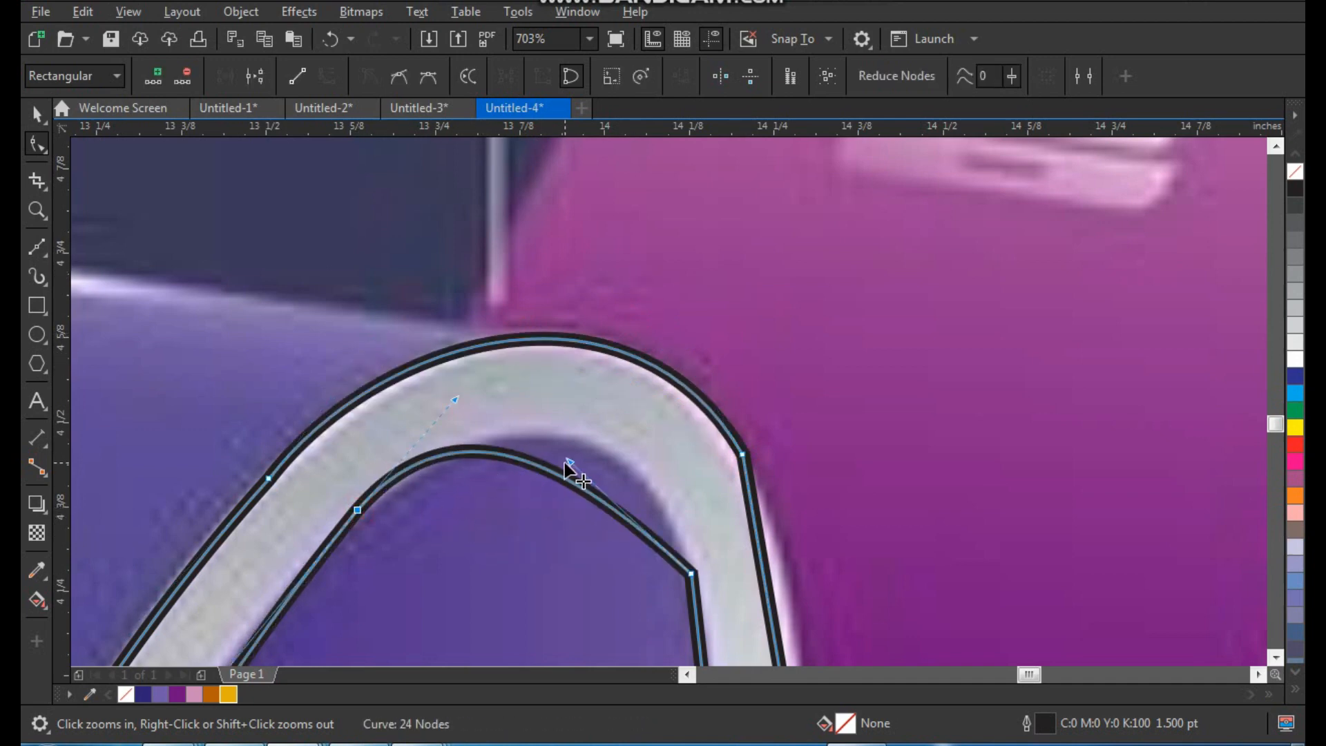
pyautogui.moveTo(568, 464); pyautogui.dragTo(656, 406)
pyautogui.moveTo(455, 399); pyautogui.dragTo(465, 391)
pyautogui.scroll(-5, 627, 391)
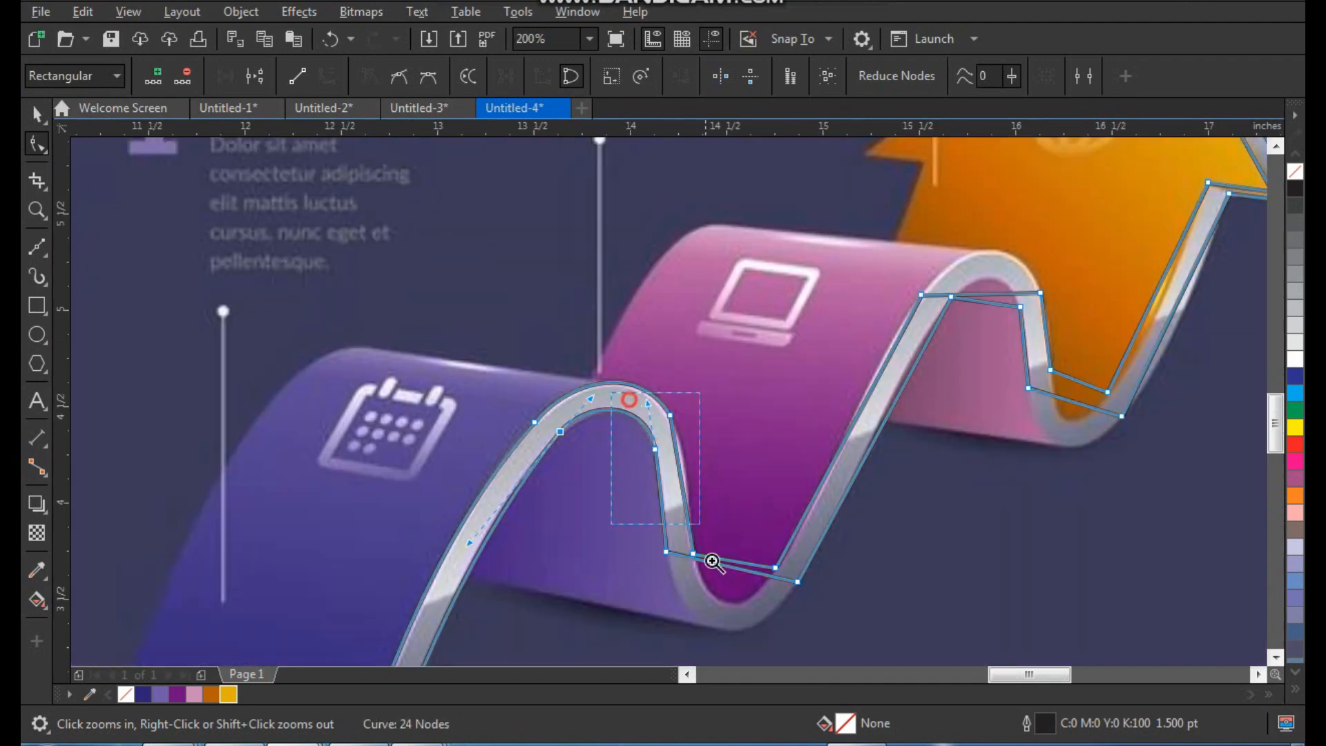
# - Adjust the upper-edge segment descending from the first crest so it follows the silver side
pyautogui.scroll(4, 693, 272)
pyautogui.moveTo(716, 334); pyautogui.dragTo(740, 333)
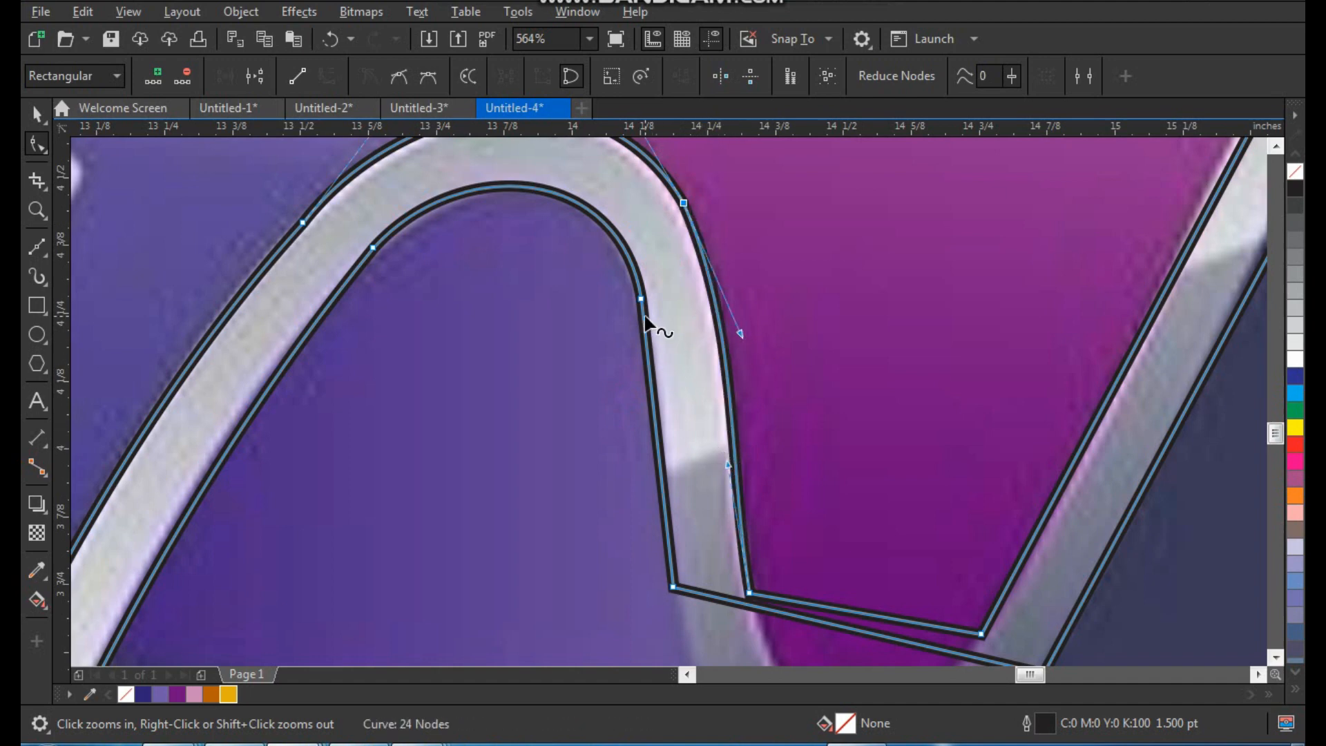
pyautogui.moveTo(615, 342); pyautogui.dragTo(703, 521)
pyautogui.moveTo(709, 412); pyautogui.dragTo(772, 548)
pyautogui.scroll(-3, 681, 411)
# - Bend the lower-edge segment of the purple valley and adjust its handle to match the rounded bottom
pyautogui.scroll(-1, 682, 410)
pyautogui.press('F2')
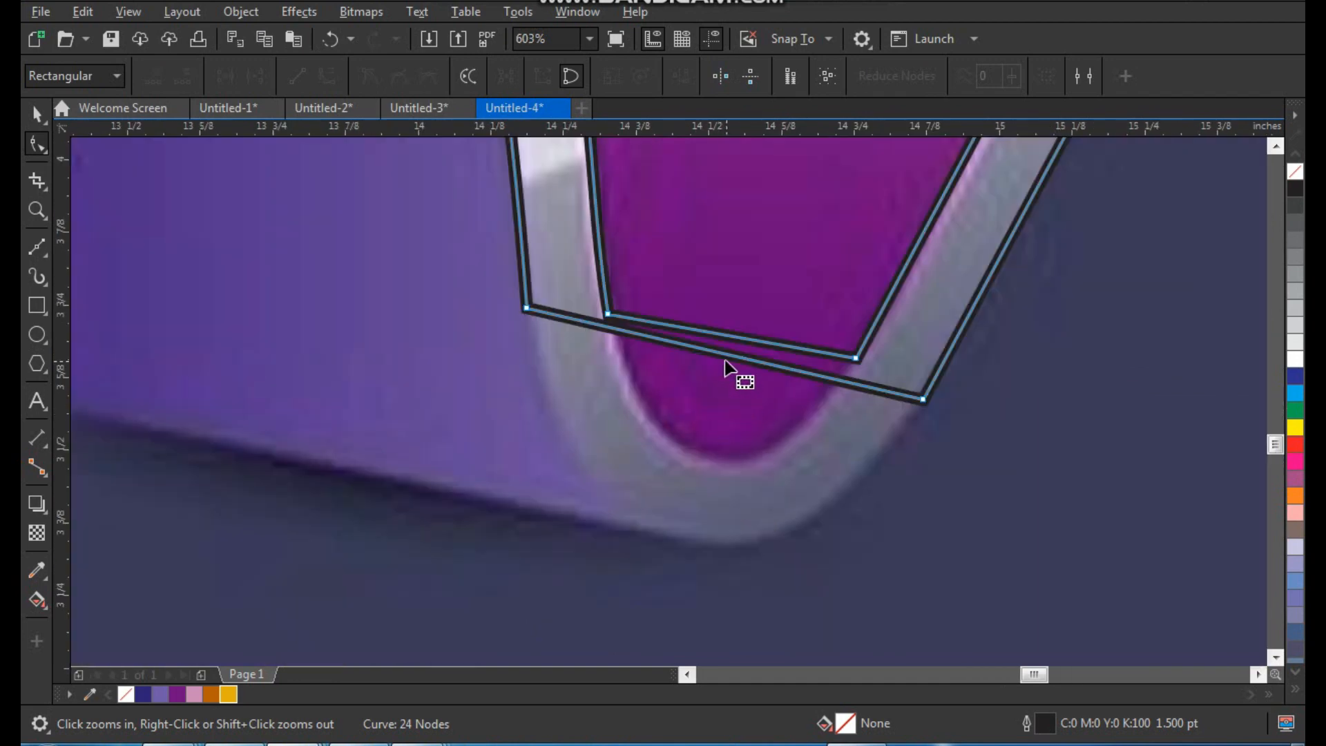
pyautogui.moveTo(695, 348); pyautogui.dragTo(622, 460)
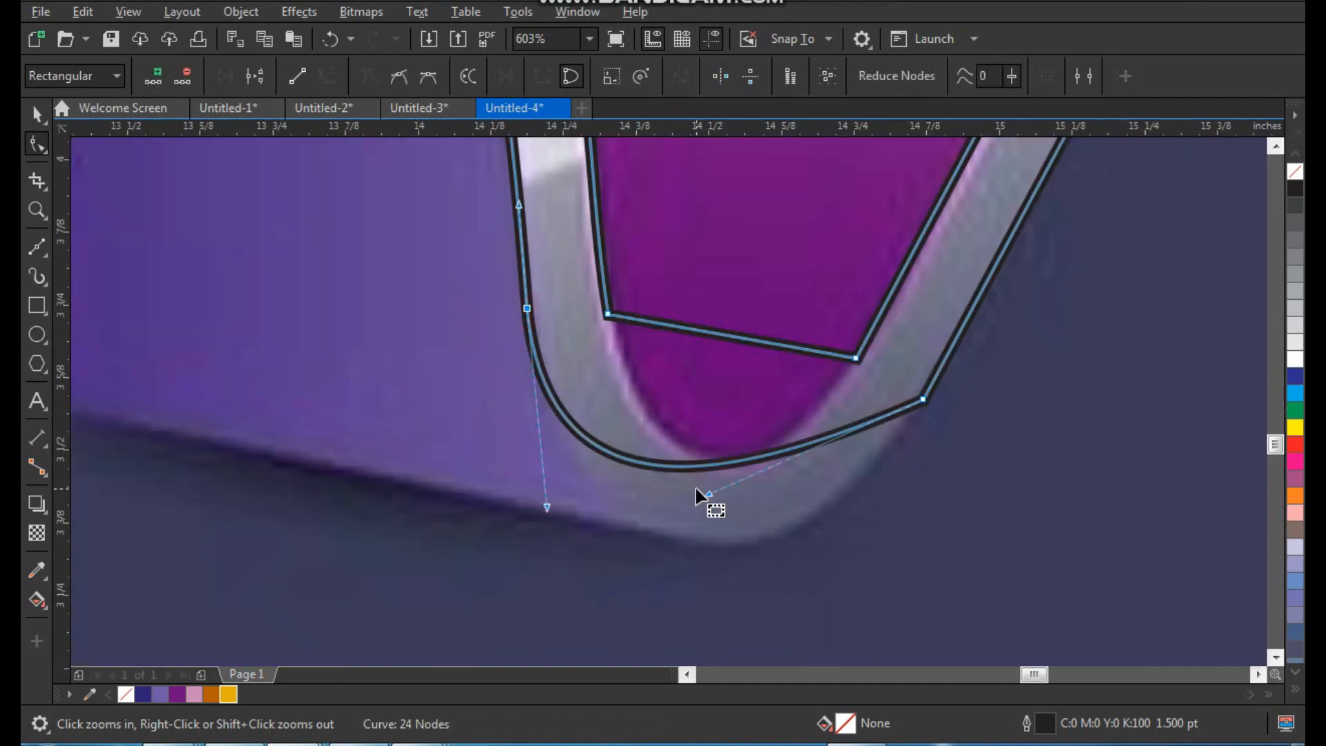
pyautogui.moveTo(704, 492); pyautogui.dragTo(726, 625)
# - Bend the upper-edge segment of the purple valley and adjust its handle to match the rounded inner bottom
pyautogui.click(705, 290)
pyautogui.click(689, 342)
pyautogui.moveTo(698, 290); pyautogui.dragTo(665, 381)
pyautogui.click(608, 271)
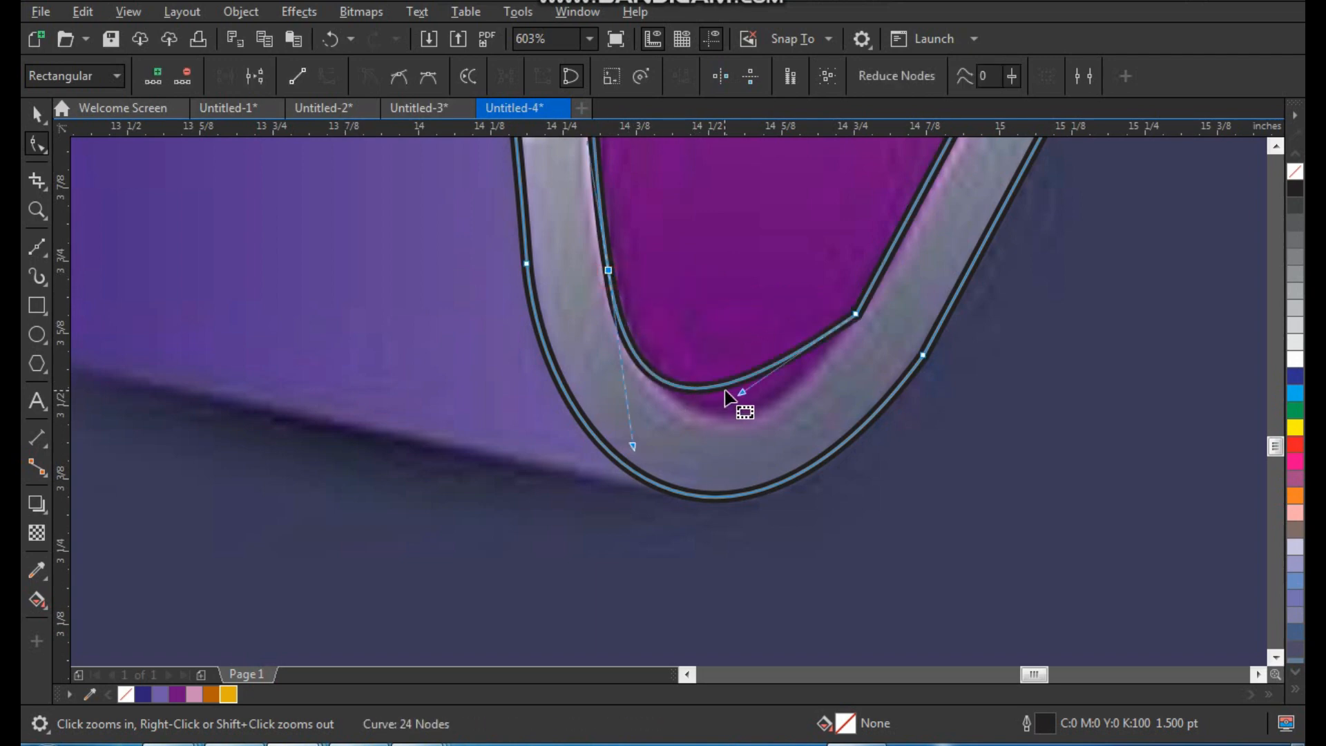
pyautogui.moveTo(743, 399); pyautogui.dragTo(773, 475)
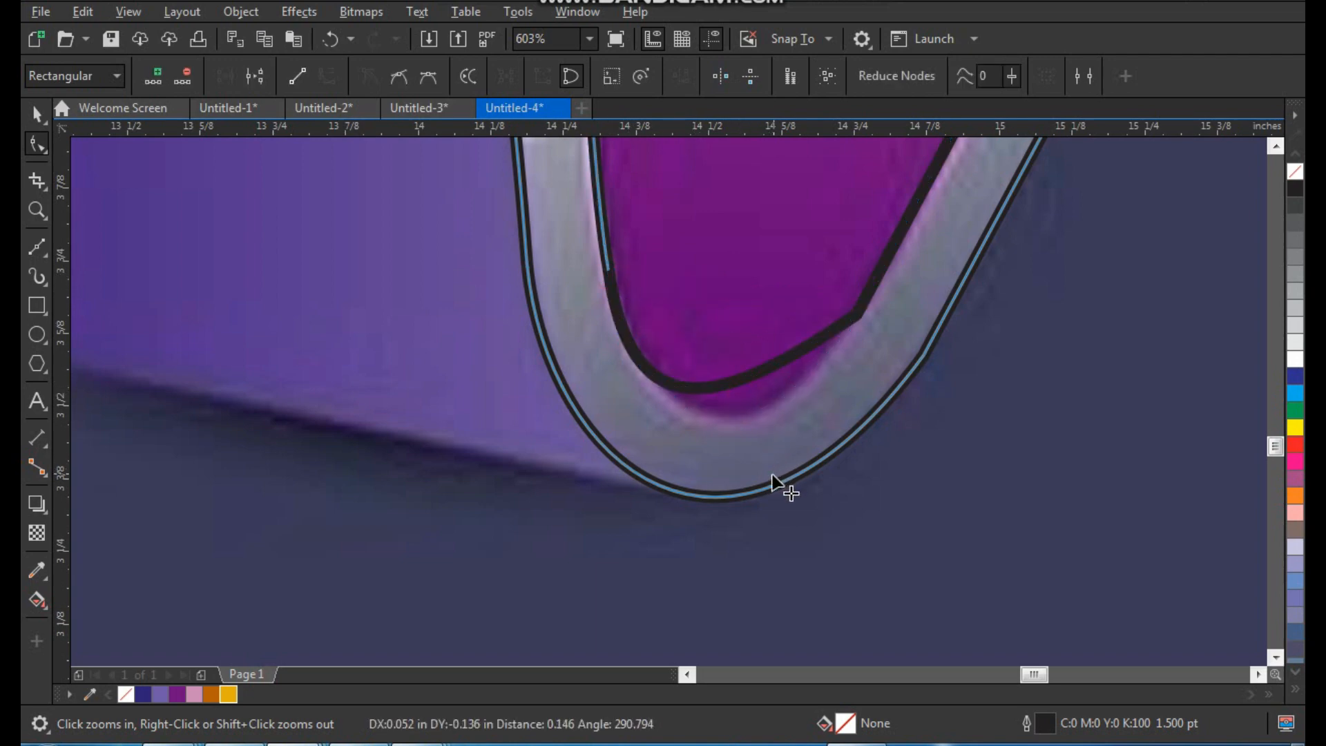
# - Adjust the handles of the upper-edge segment rising from the purple valley to follow the silver side
pyautogui.scroll(-1, 719, 433)
pyautogui.press('F2')
pyautogui.moveTo(714, 431); pyautogui.dragTo(1078, 128)
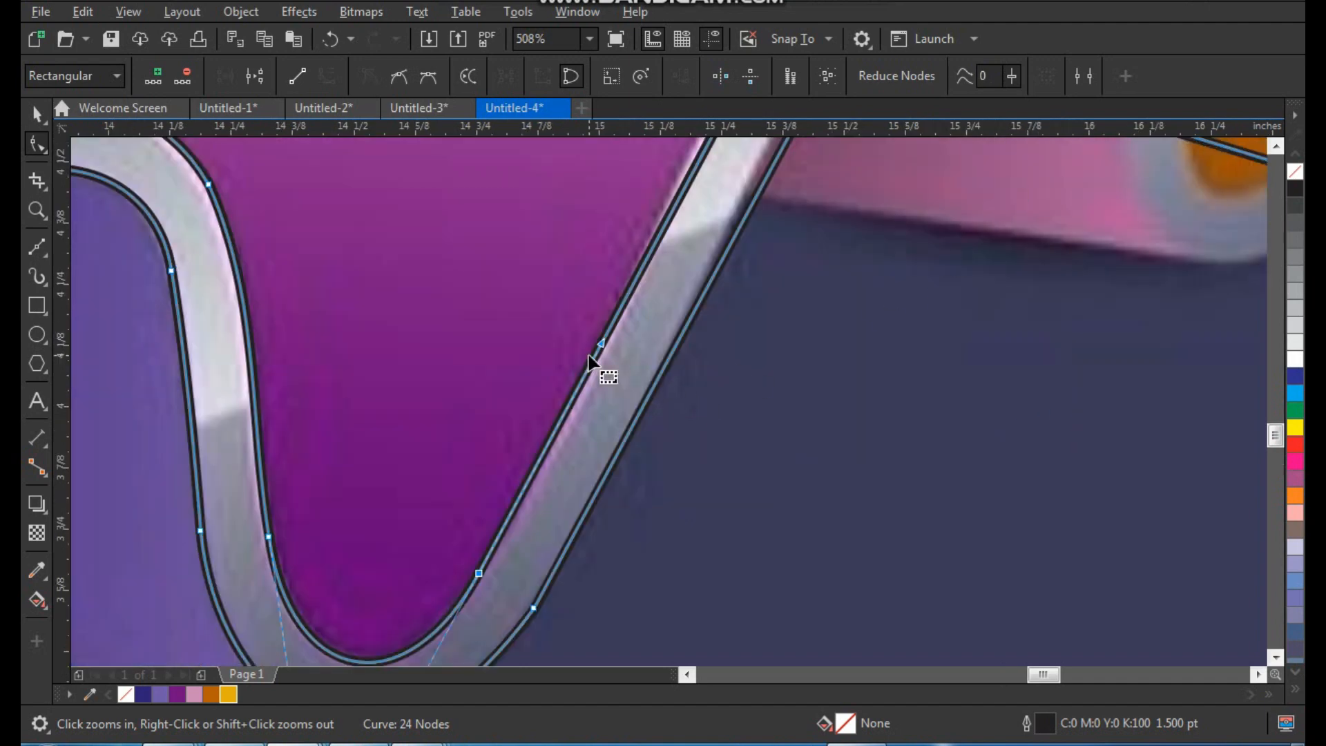
pyautogui.moveTo(602, 340); pyautogui.dragTo(605, 338)
pyautogui.scroll(-1, 648, 383)
pyautogui.press('F2')
pyautogui.moveTo(518, 421); pyautogui.dragTo(985, 13)
pyautogui.moveTo(580, 432); pyautogui.dragTo(576, 421)
# - Bend the lower-edge segment rising to the second crest so it follows the silver side
pyautogui.scroll(-1, 617, 430)
pyautogui.press('F2')
pyautogui.moveTo(573, 303); pyautogui.dragTo(715, 578)
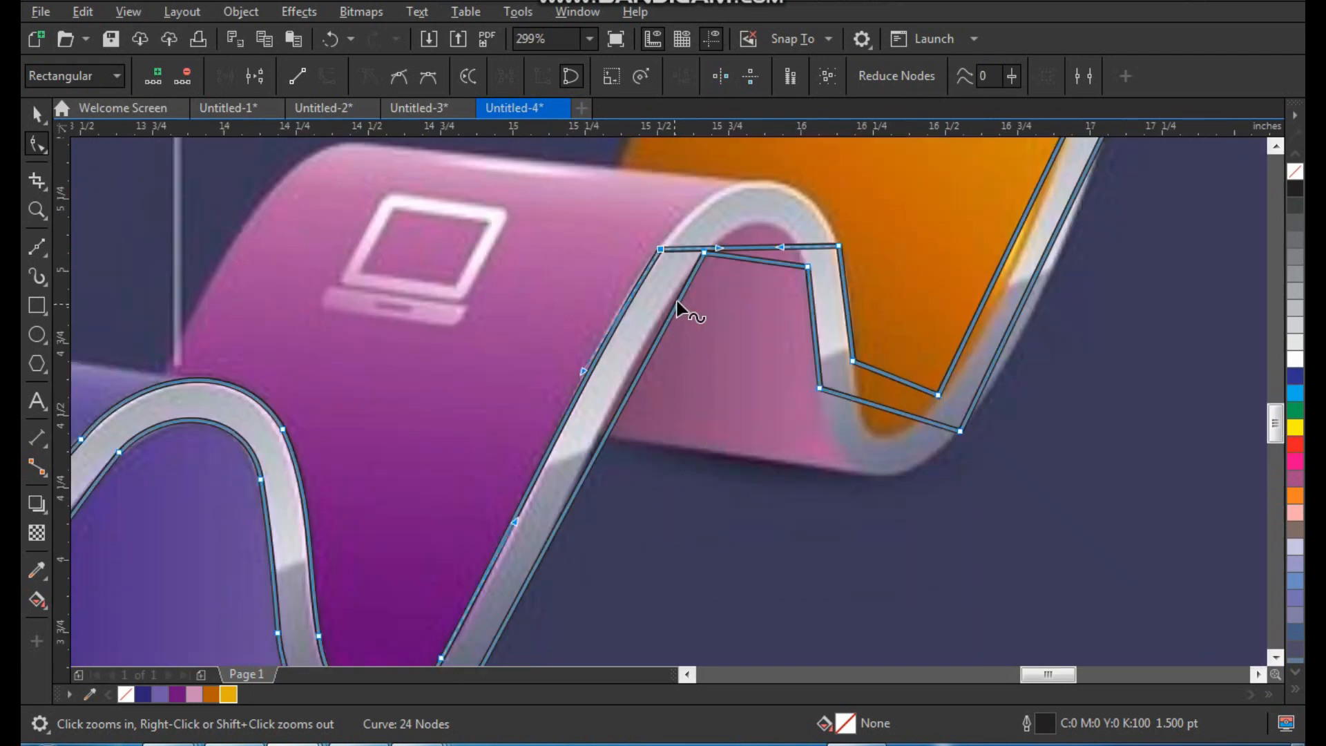
pyautogui.click(705, 254)
pyautogui.moveTo(628, 397); pyautogui.dragTo(616, 384)
pyautogui.scroll(-1, 553, 514)
pyautogui.press('F2')
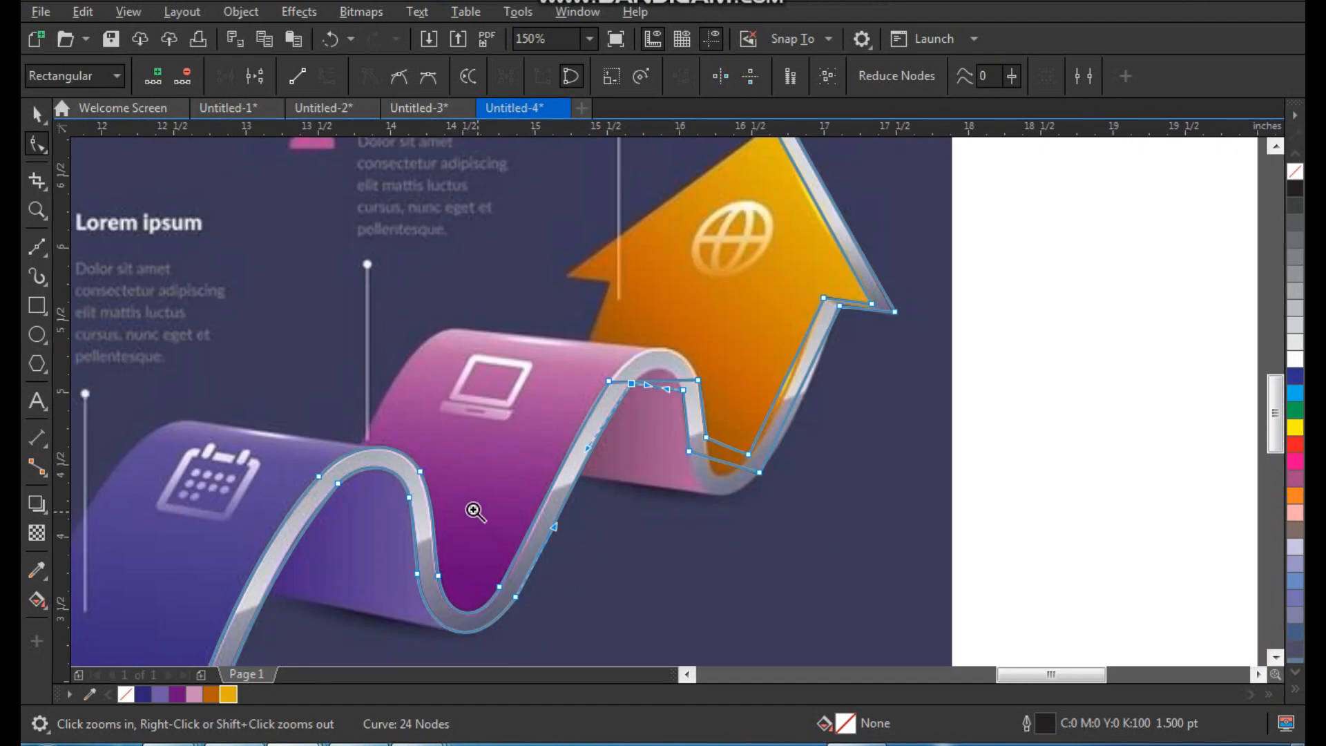
pyautogui.moveTo(473, 509); pyautogui.dragTo(583, 647)
# - Bend the upper-edge segment over the second crest and adjust both handles to match the pink arch
pyautogui.scroll(-2, 588, 527)
pyautogui.press('F2')
pyautogui.moveTo(716, 276); pyautogui.dragTo(746, 399)
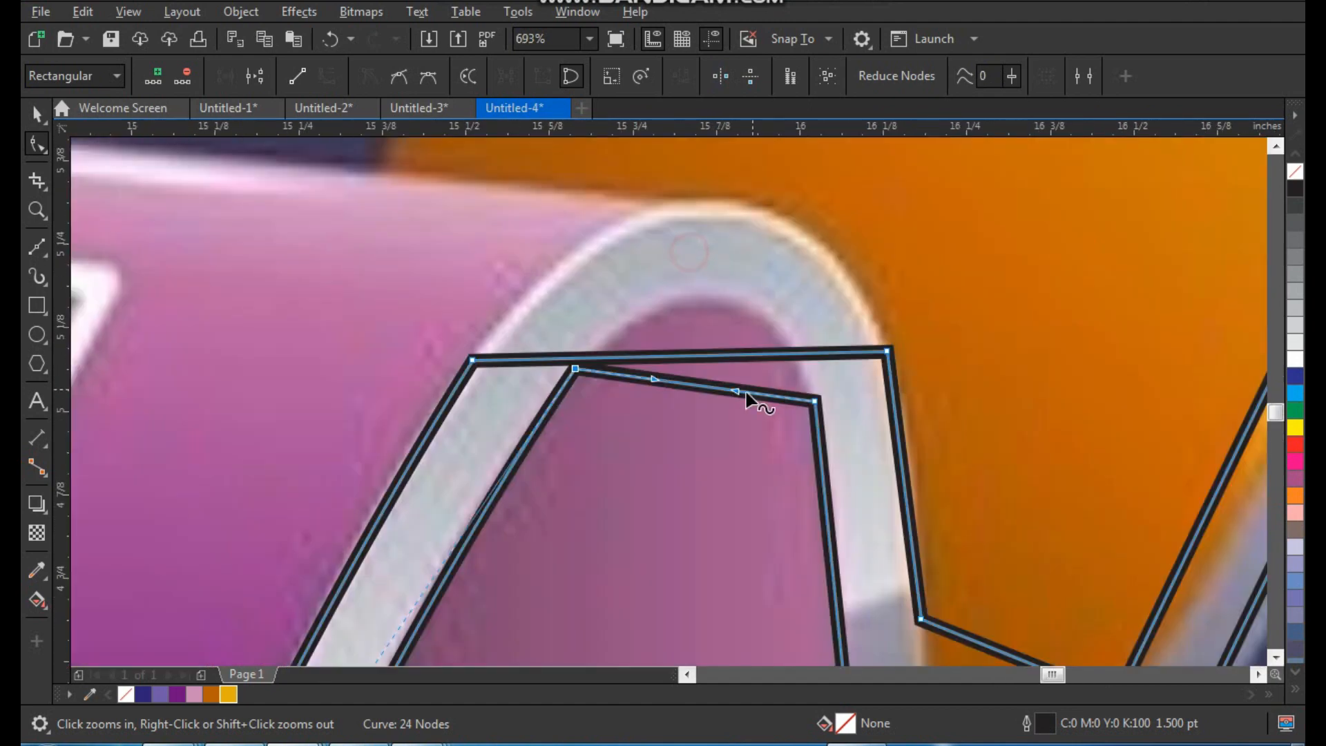
pyautogui.moveTo(706, 359); pyautogui.dragTo(646, 251)
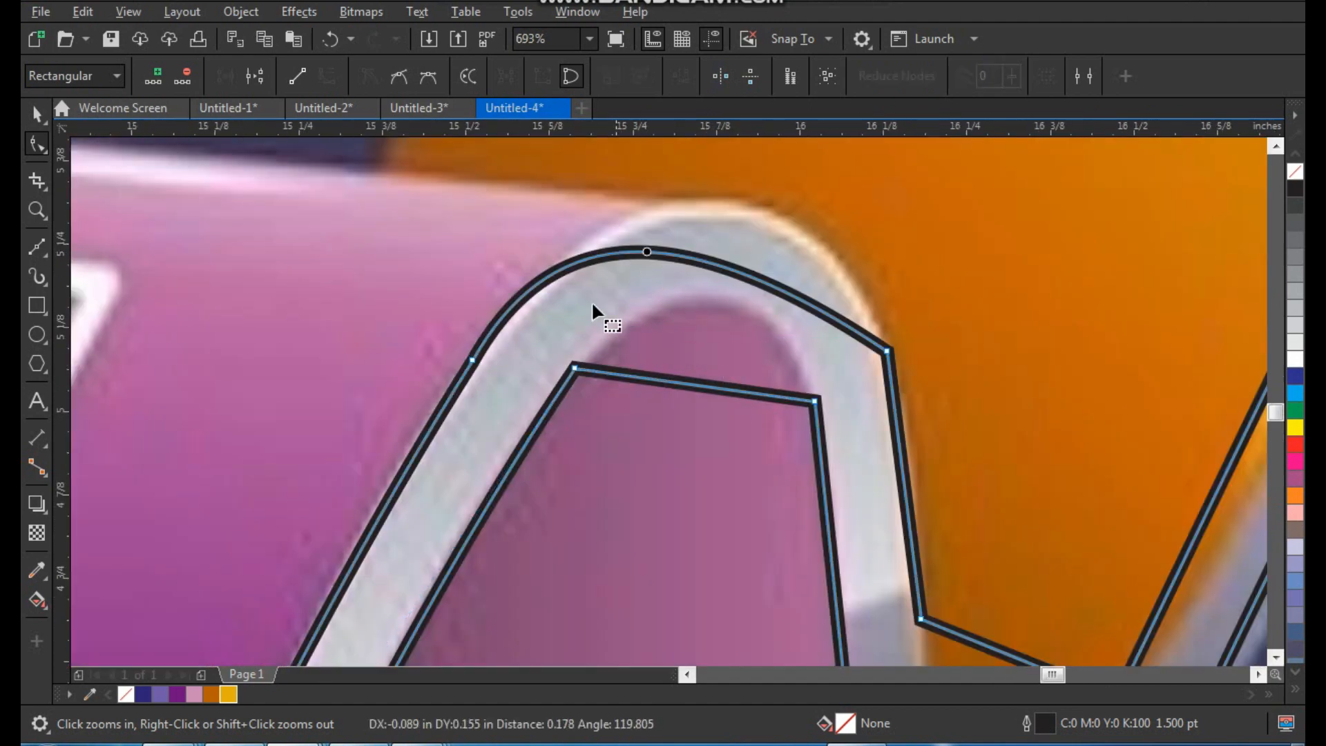
pyautogui.click(472, 360)
pyautogui.scroll(-3, 561, 385)
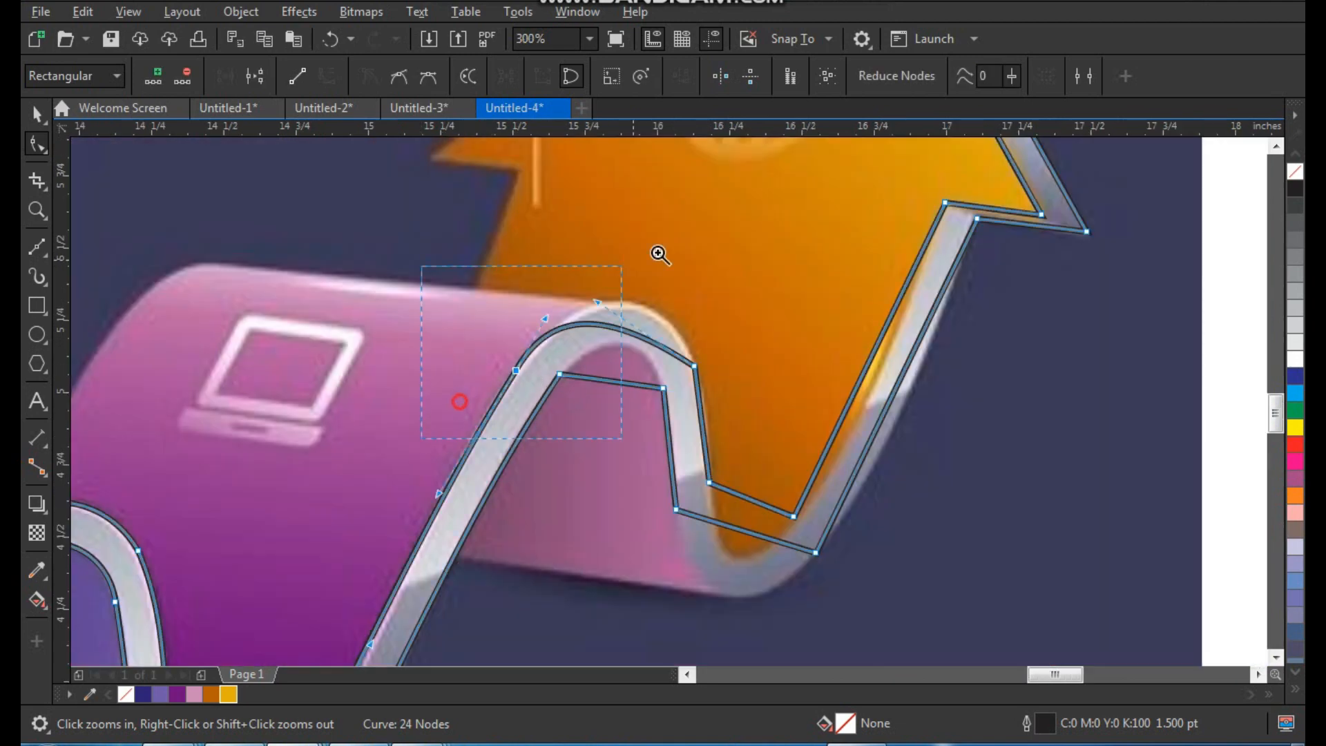
pyautogui.scroll(4, 607, 281)
pyautogui.moveTo(743, 305); pyautogui.dragTo(919, 207)
pyautogui.moveTo(604, 352); pyautogui.dragTo(612, 320)
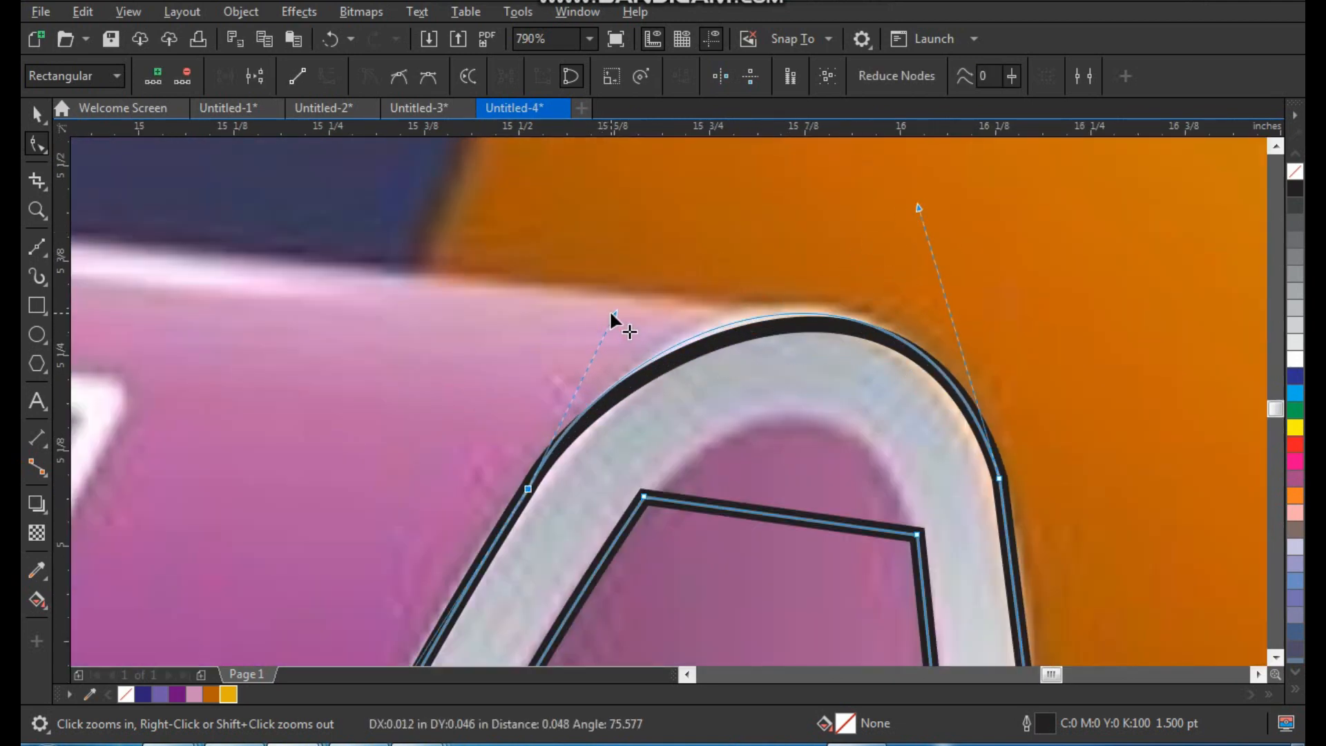
pyautogui.scroll(-3, 684, 359)
pyautogui.scroll(3, 678, 439)
# - Bend the lower-edge segment under the second crest and adjust its handles to match the inner arch
pyautogui.moveTo(677, 439)
pyautogui.mouseDown()
pyautogui.moveTo(674, 352)
pyautogui.moveTo(763, 321)
pyautogui.moveTo(701, 341)
pyautogui.moveTo(631, 287)
pyautogui.mouseUp()
pyautogui.click(433, 403)
pyautogui.moveTo(516, 232)
pyautogui.mouseDown()
pyautogui.moveTo(542, 246)
pyautogui.moveTo(532, 236)
pyautogui.mouseUp()
pyautogui.scroll(-1, 549, 302)
pyautogui.scroll(-1, 653, 362)
pyautogui.press('F2')
pyautogui.moveTo(643, 347); pyautogui.dragTo(759, 463)
pyautogui.moveTo(677, 367); pyautogui.dragTo(683, 367)
# - Bend the lower-edge and upper-edge segments of the orange valley and adjust their handles to match the rounded bottom
pyautogui.scroll(-1, 660, 373)
pyautogui.press('F2')
pyautogui.moveTo(532, 266); pyautogui.dragTo(711, 504)
pyautogui.moveTo(660, 462); pyautogui.dragTo(792, 640)
pyautogui.scroll(-2, 632, 479)
pyautogui.press('F2')
pyautogui.moveTo(644, 371); pyautogui.dragTo(560, 457)
pyautogui.click(505, 337)
pyautogui.moveTo(633, 478); pyautogui.dragTo(656, 581)
pyautogui.moveTo(618, 301); pyautogui.dragTo(645, 509)
pyautogui.click(573, 281)
# - Bend the upper-edge segment rising from the orange valley so it follows the silver side up to the arrowhead
pyautogui.scroll(-2, 642, 491)
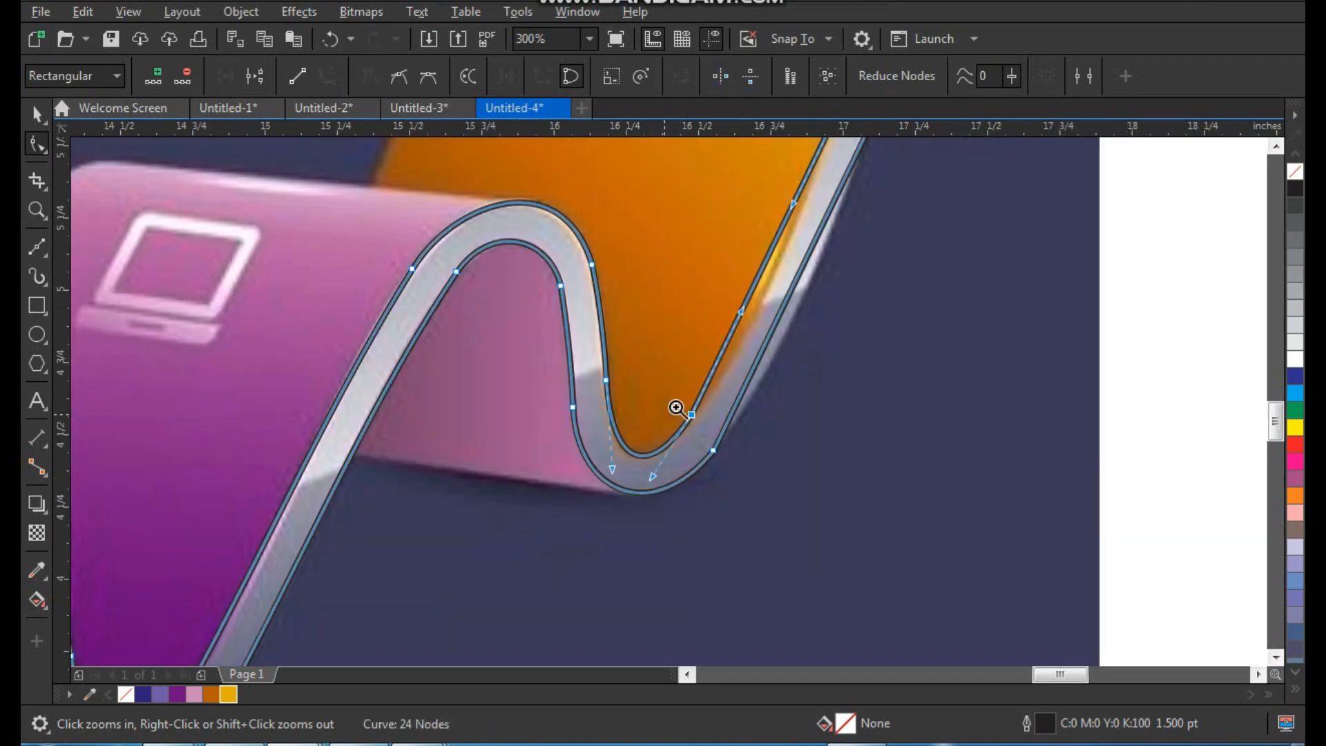
pyautogui.scroll(-1, 693, 388)
pyautogui.moveTo(672, 242); pyautogui.dragTo(775, 400)
pyautogui.click(679, 429)
pyautogui.moveTo(679, 430); pyautogui.dragTo(696, 467)
pyautogui.scroll(-1, 615, 418)
pyautogui.scroll(2, 630, 515)
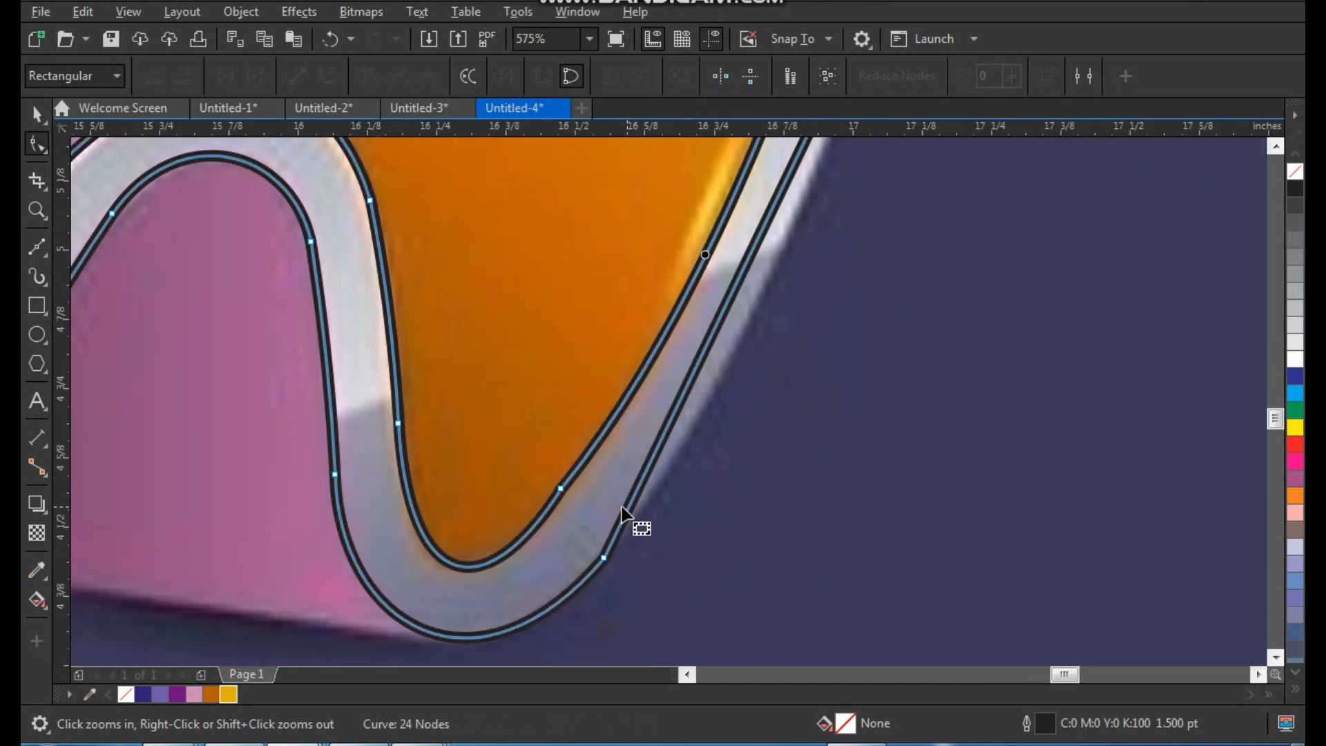
pyautogui.click(561, 489)
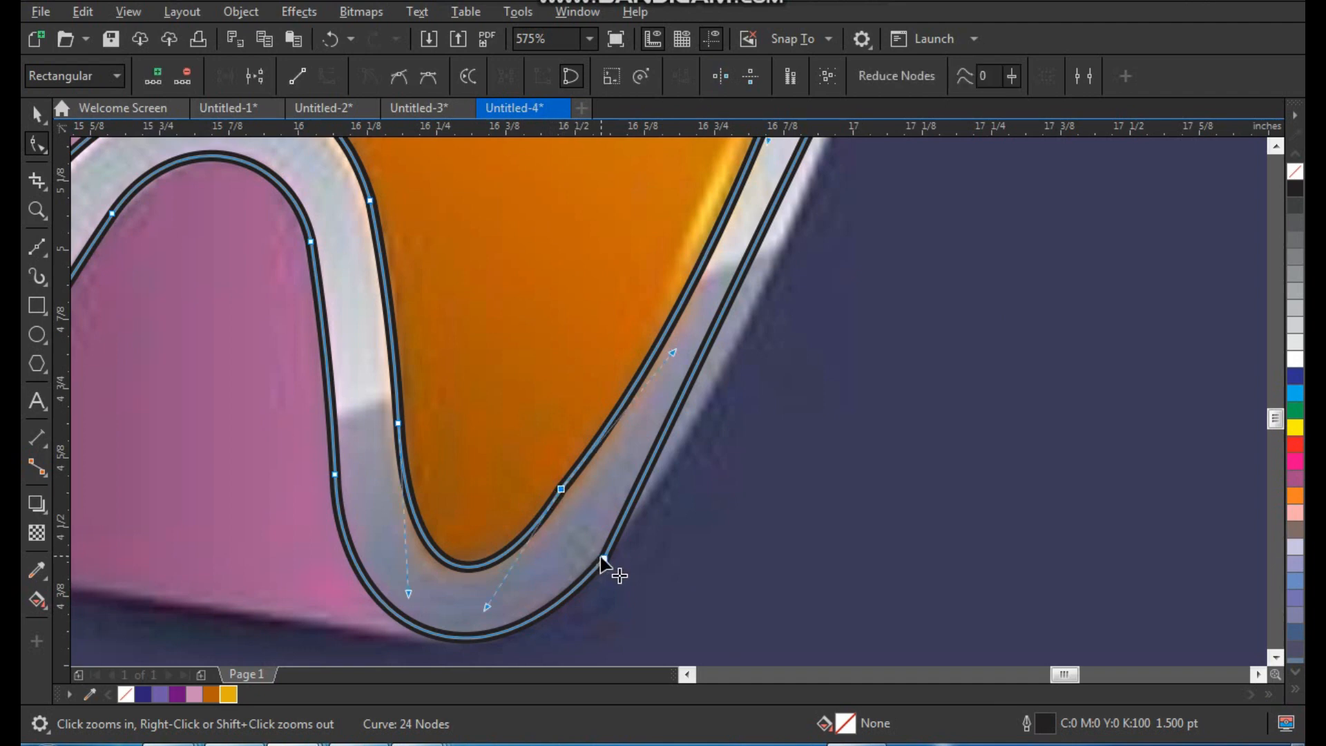
pyautogui.scroll(-1, 613, 546)
pyautogui.scroll(2, 729, 492)
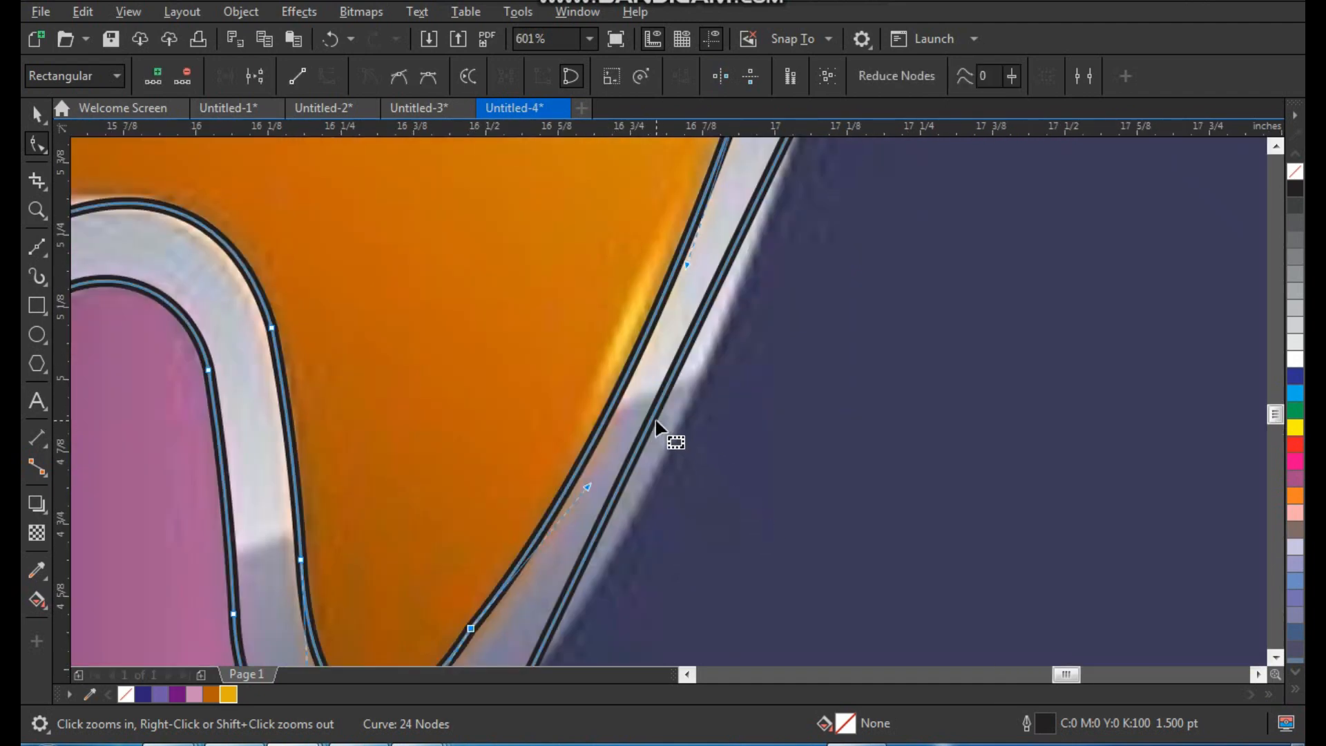
# - Bend the lower-edge segment rising to the arrowhead outward and refine the upper-edge node and curve beside the orange valley
pyautogui.moveTo(656, 418); pyautogui.dragTo(669, 476)
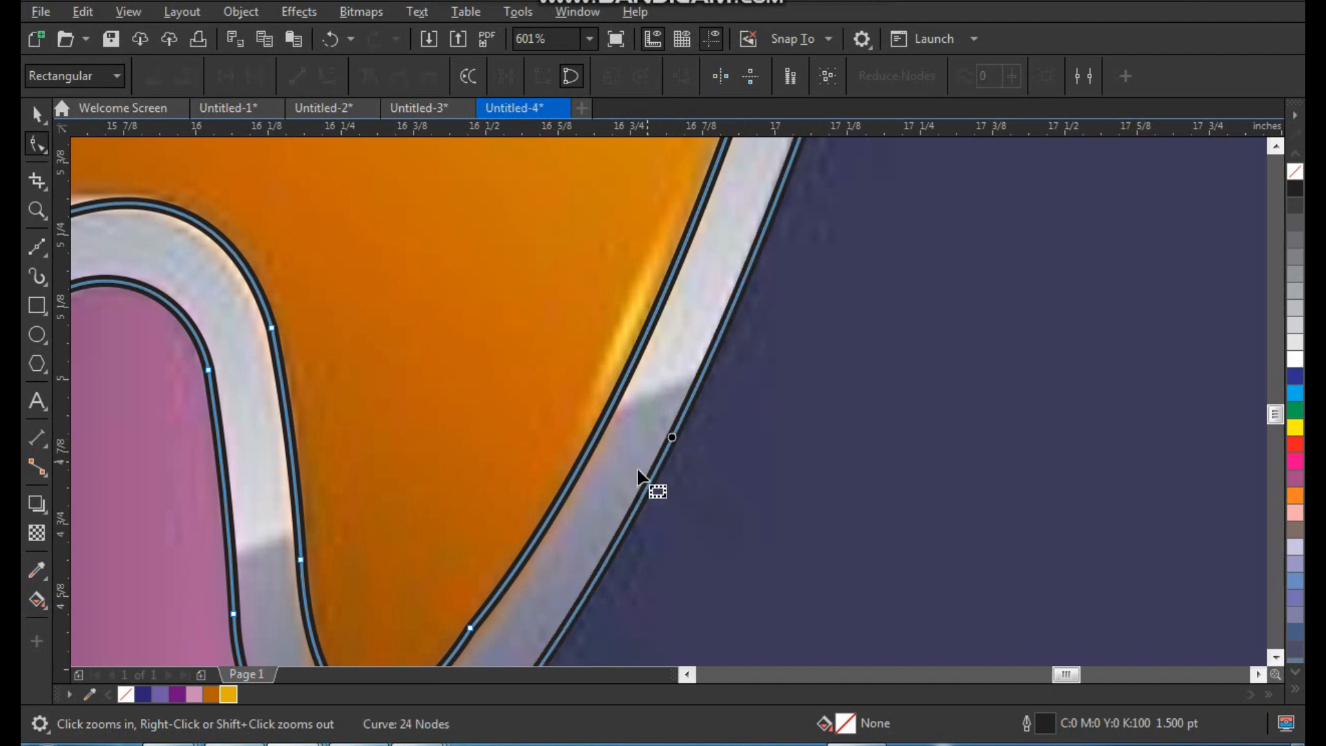
pyautogui.scroll(-1, 683, 428)
pyautogui.scroll(1, 439, 674)
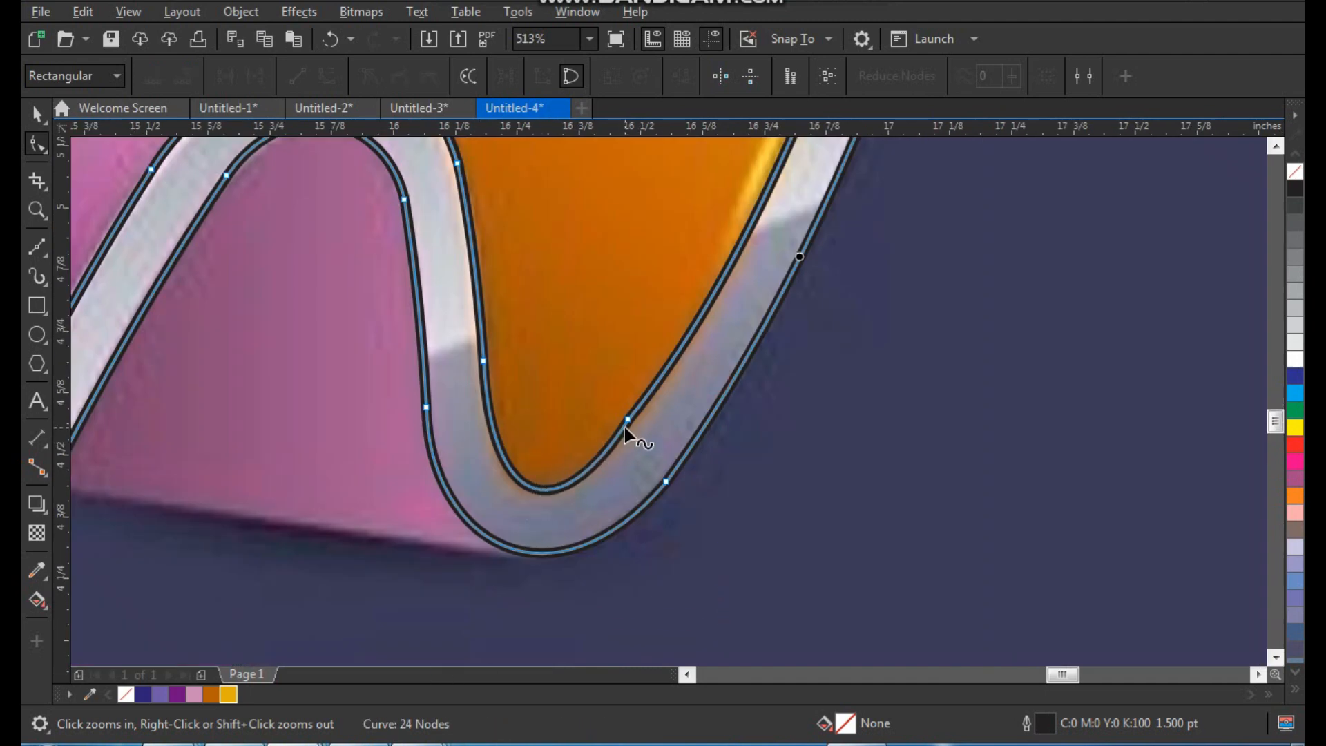
pyautogui.moveTo(628, 421); pyautogui.dragTo(633, 423)
pyautogui.moveTo(732, 303); pyautogui.dragTo(736, 330)
pyautogui.scroll(-2, 718, 429)
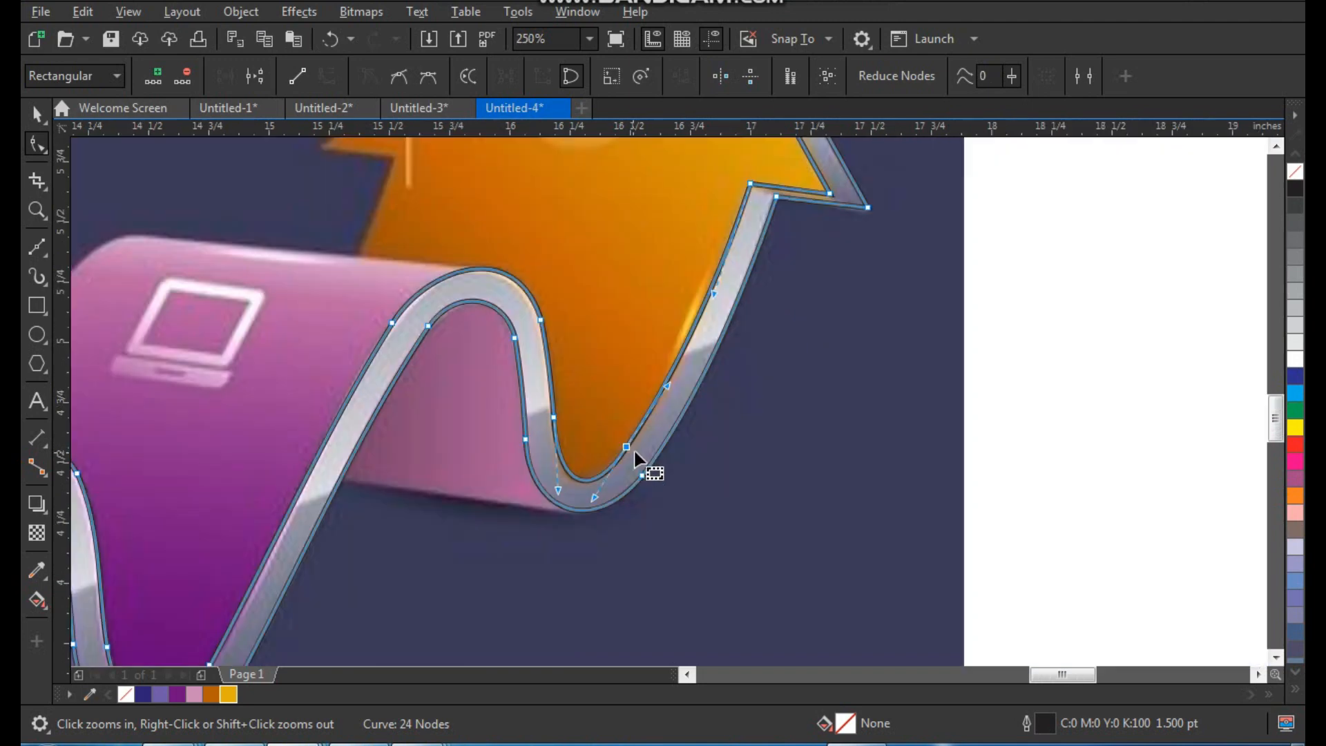
pyautogui.moveTo(783, 193); pyautogui.dragTo(632, 360)
pyautogui.scroll(-2, 693, 269)
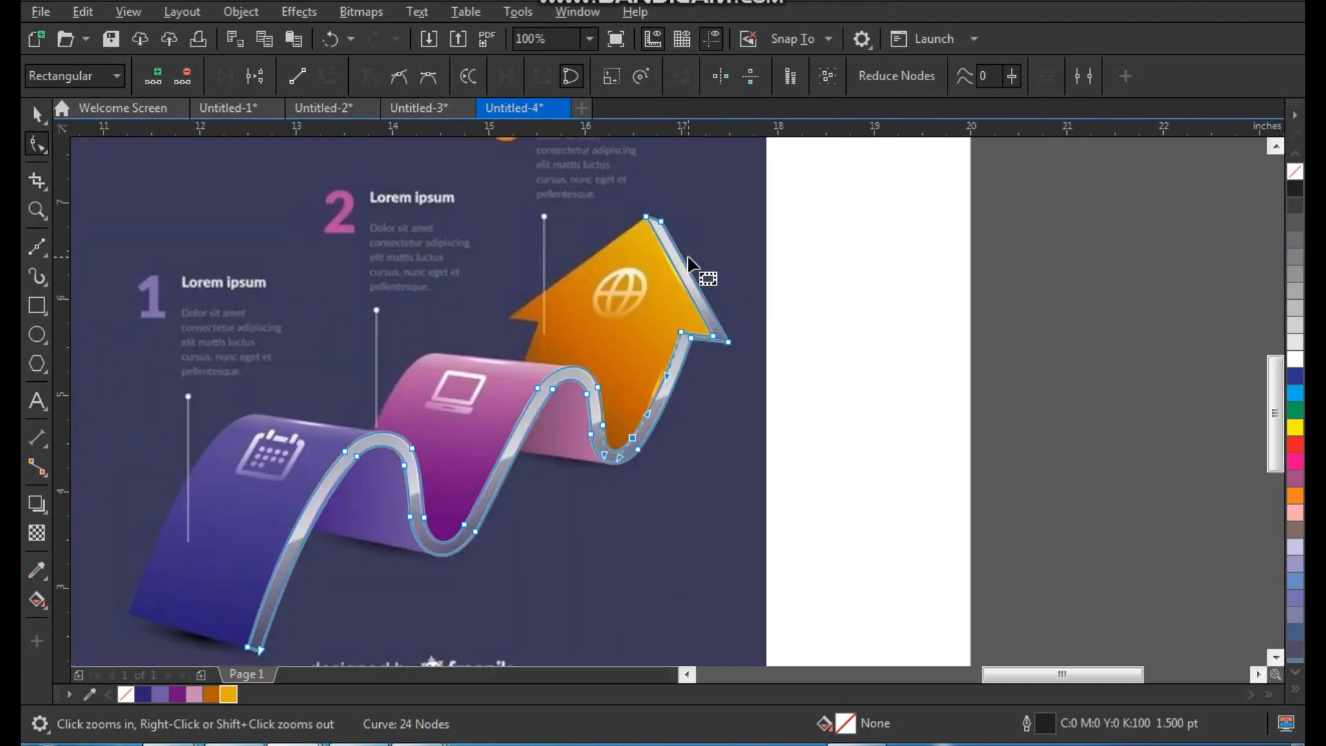
pyautogui.press('space')
pyautogui.scroll(1, 740, 325)
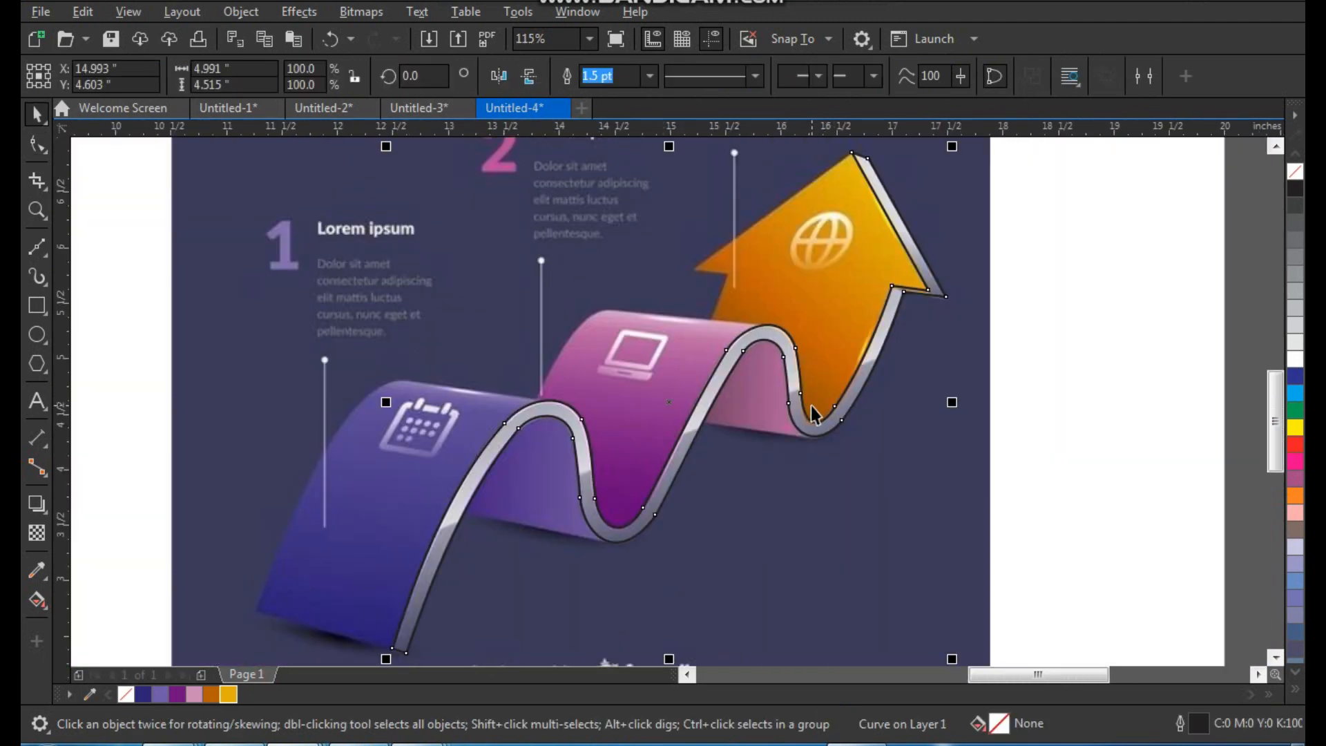
pyautogui.moveTo(866, 386); pyautogui.dragTo(884, 397)
pyautogui.hotkey('ctrl', 'z')
# - Draw a closed straight-sided Bézier shape along the silver side's light-dark boundaries and around the lower part of the ribbon
pyautogui.scroll(-2, 901, 352)
pyautogui.press('F2')
pyautogui.moveTo(955, 292); pyautogui.dragTo(585, 551)
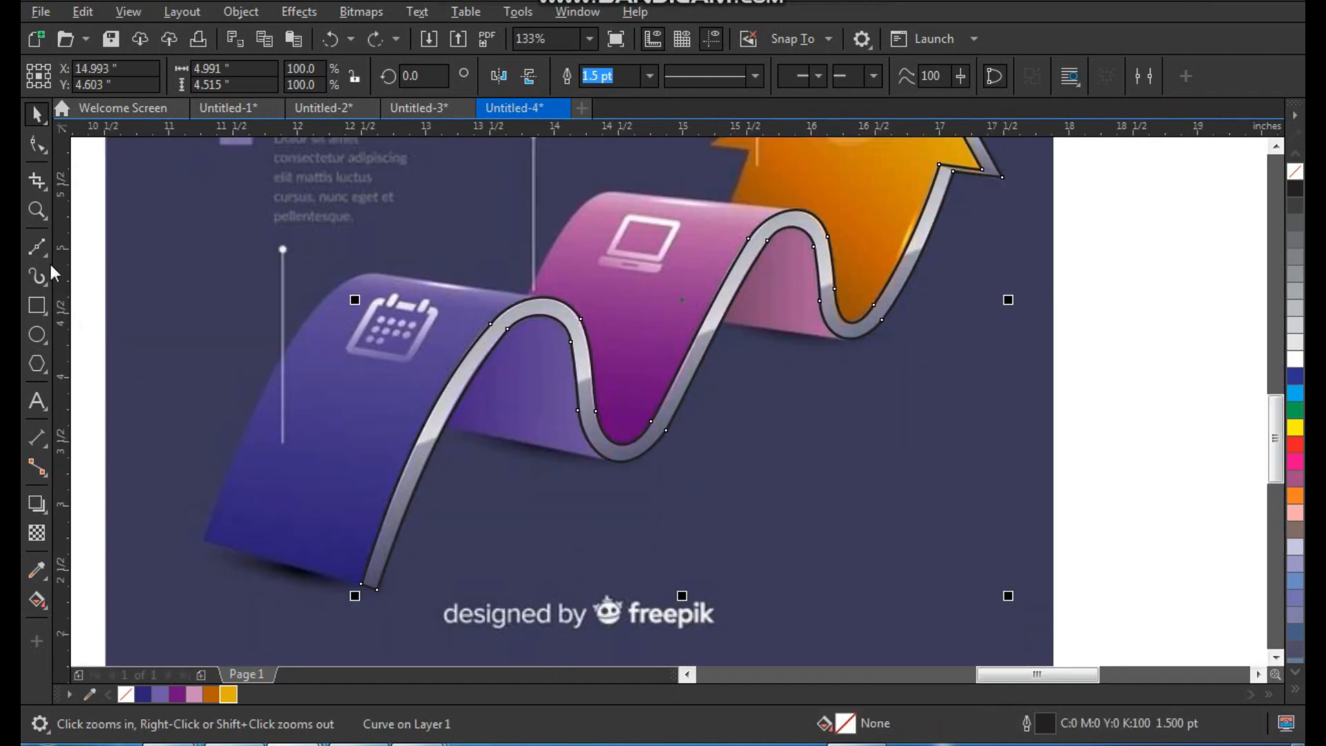
pyautogui.click(37, 247)
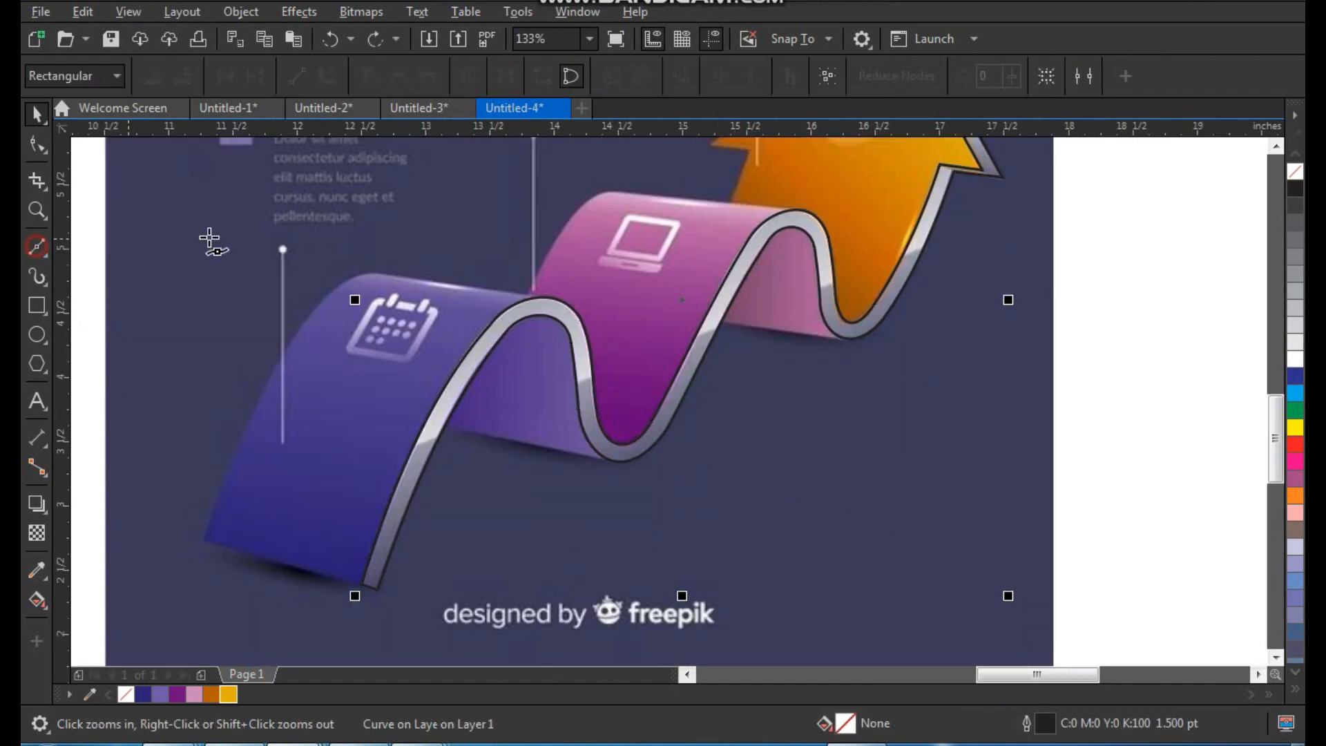
pyautogui.click(931, 247)
pyautogui.click(811, 288)
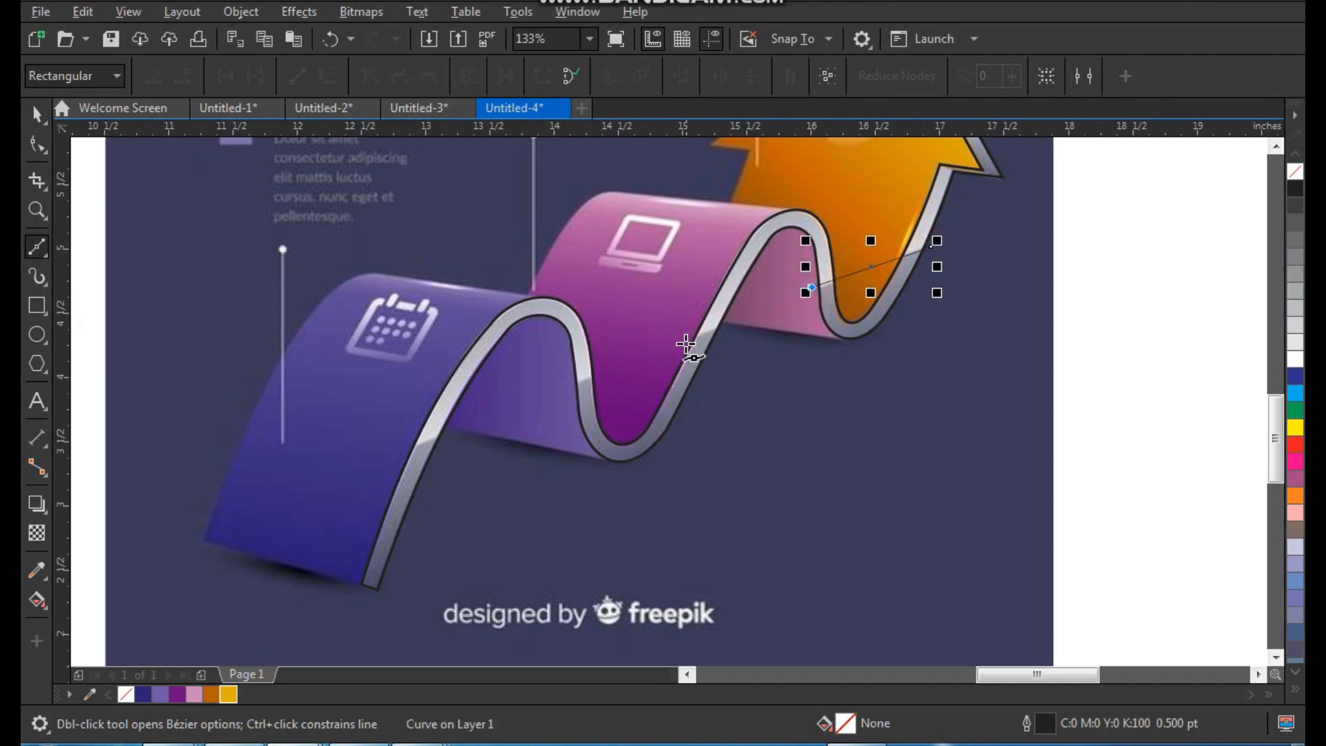
pyautogui.click(684, 344)
pyautogui.click(571, 384)
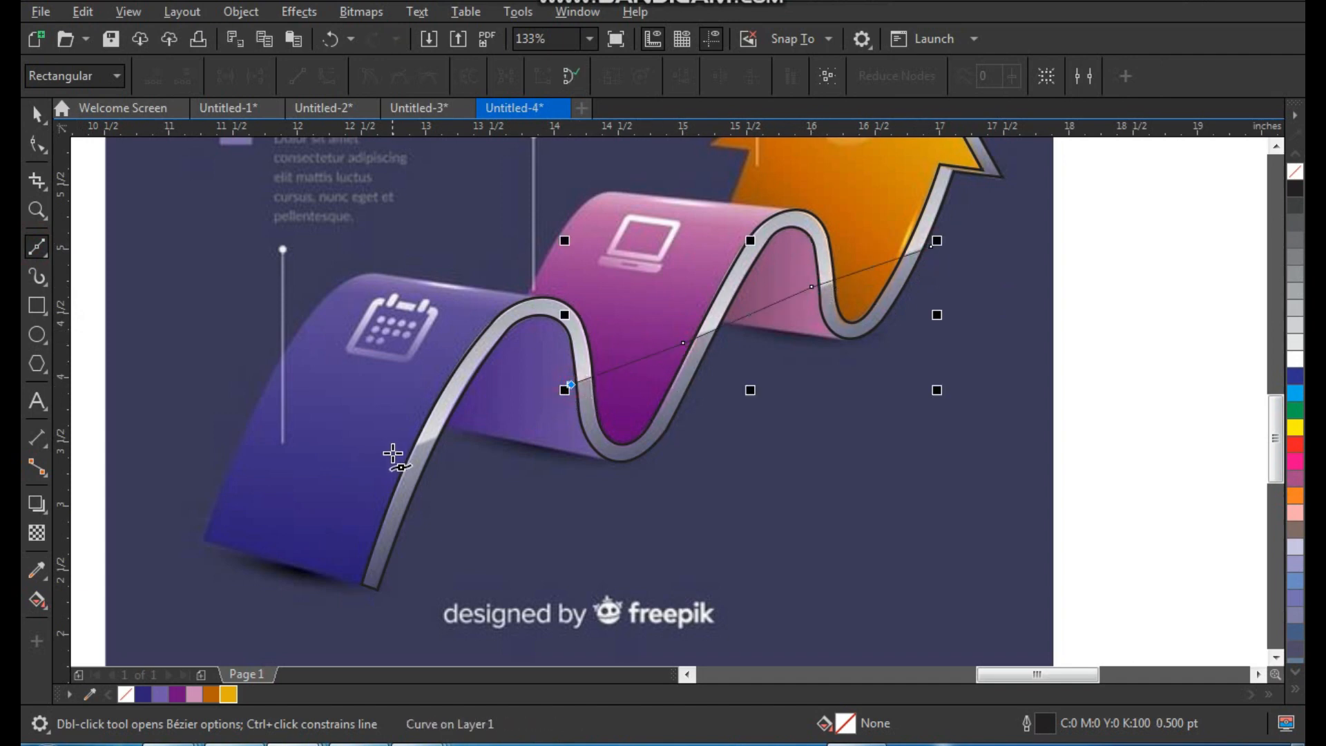
pyautogui.click(402, 448)
pyautogui.click(318, 602)
pyautogui.click(375, 615)
pyautogui.click(757, 561)
pyautogui.click(995, 464)
pyautogui.click(999, 338)
pyautogui.click(938, 252)
pyautogui.click(998, 338)
pyautogui.press('space')
pyautogui.moveTo(950, 193); pyautogui.dragTo(968, 201)
pyautogui.hotkey('ctrl', 'z')
pyautogui.moveTo(928, 338); pyautogui.dragTo(947, 353)
pyautogui.hotkey('ctrl', 'z')
# - Fill the new polygon with the dark silver #85869A sampled from the reference image and remove its outline
pyautogui.press('F2')
pyautogui.moveTo(817, 229); pyautogui.dragTo(921, 385)
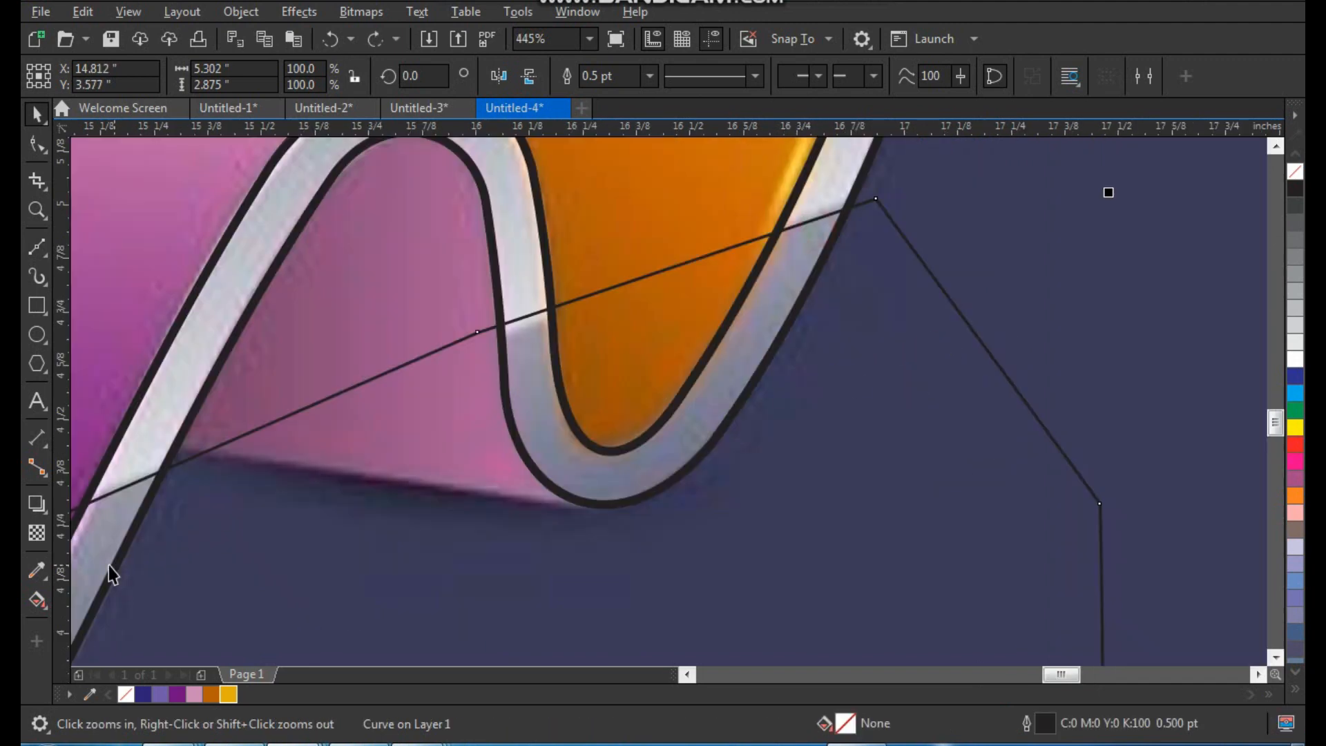
pyautogui.click(39, 572)
pyautogui.click(772, 322)
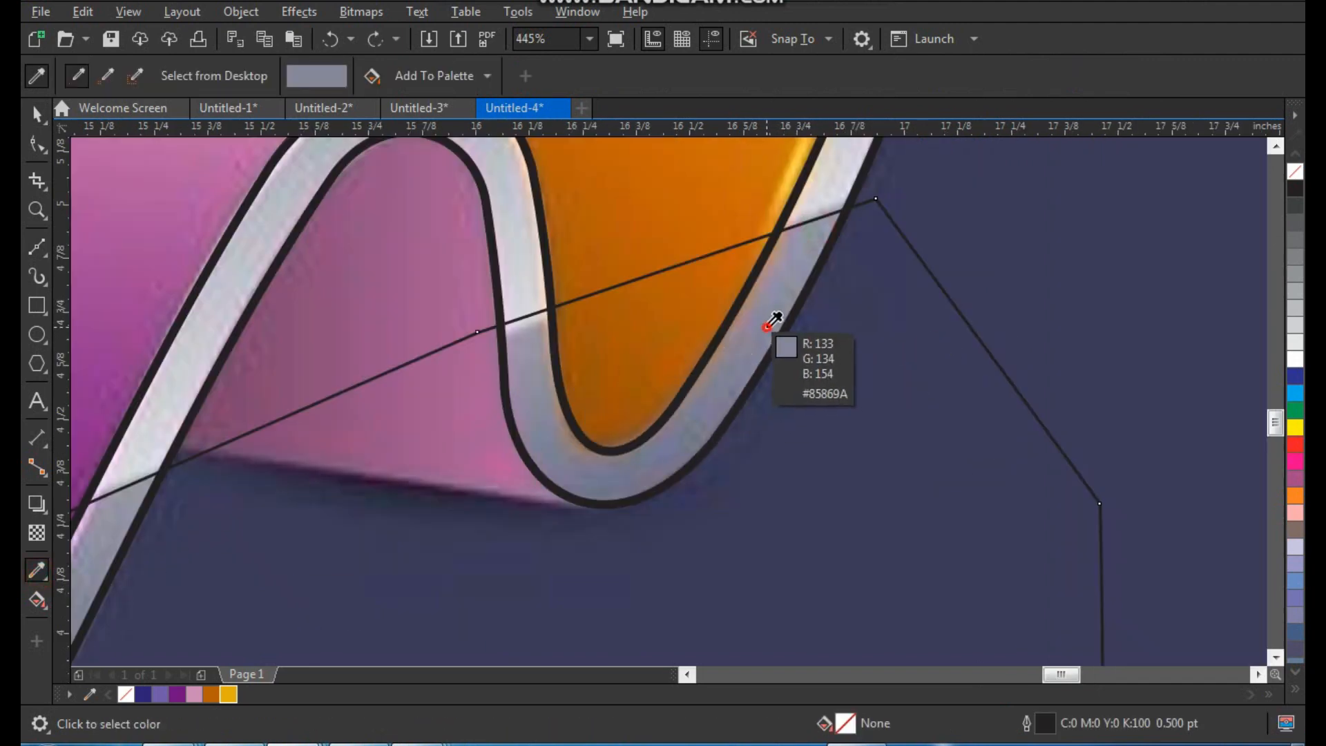
pyautogui.click(802, 348)
pyautogui.press('space')
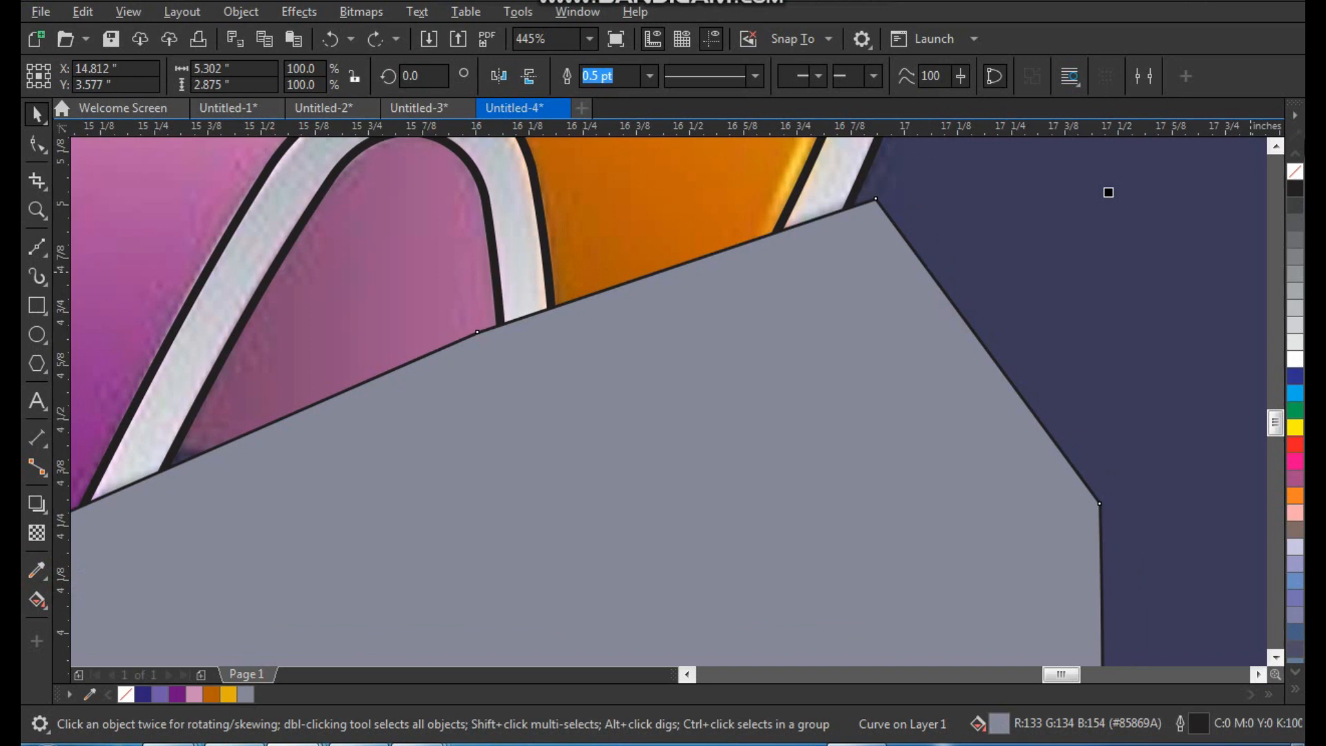
pyautogui.rightClick(1295, 171)
pyautogui.scroll(-5, 918, 310)
pyautogui.press('F2')
pyautogui.moveTo(947, 231); pyautogui.dragTo(741, 412)
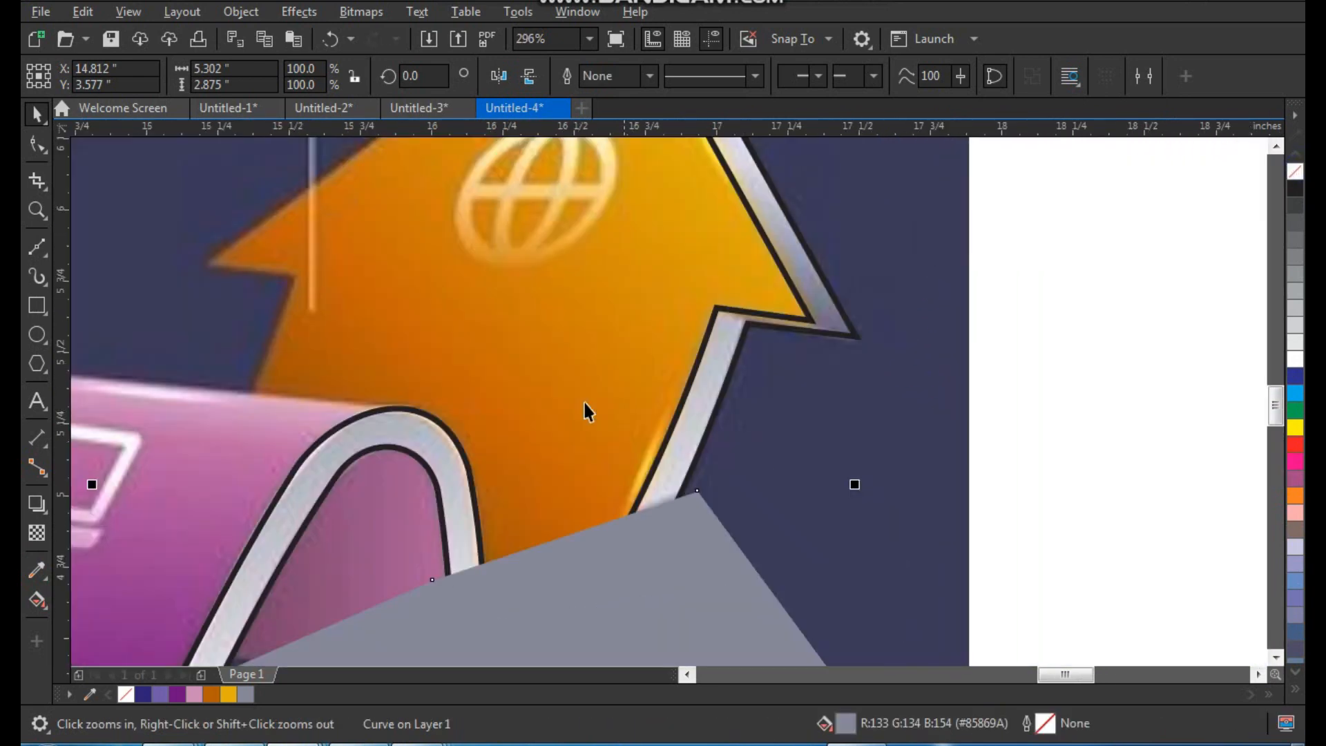
pyautogui.click(37, 569)
pyautogui.click(799, 323)
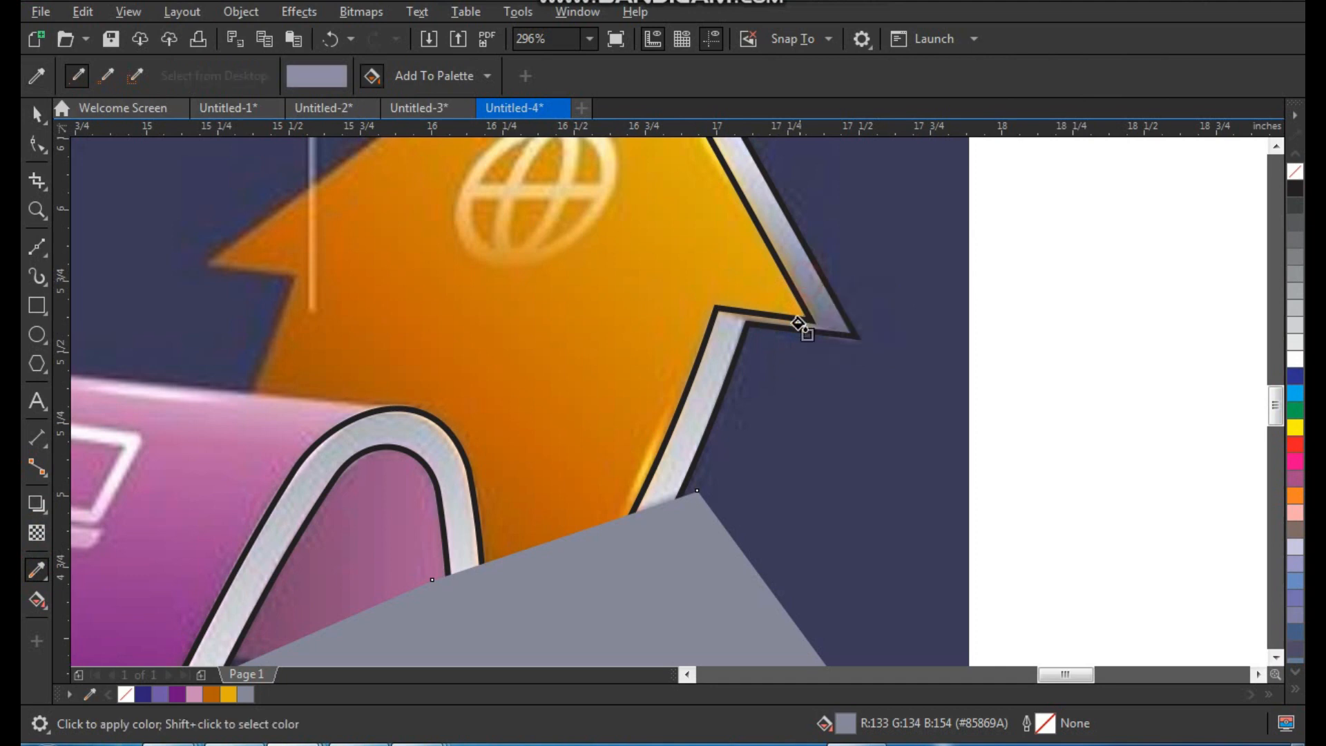
pyautogui.press('space')
# - Select the traced silver side shape and fill it with 50% black
pyautogui.scroll(-1, 788, 371)
pyautogui.press('F2')
pyautogui.scroll(-1, 839, 299)
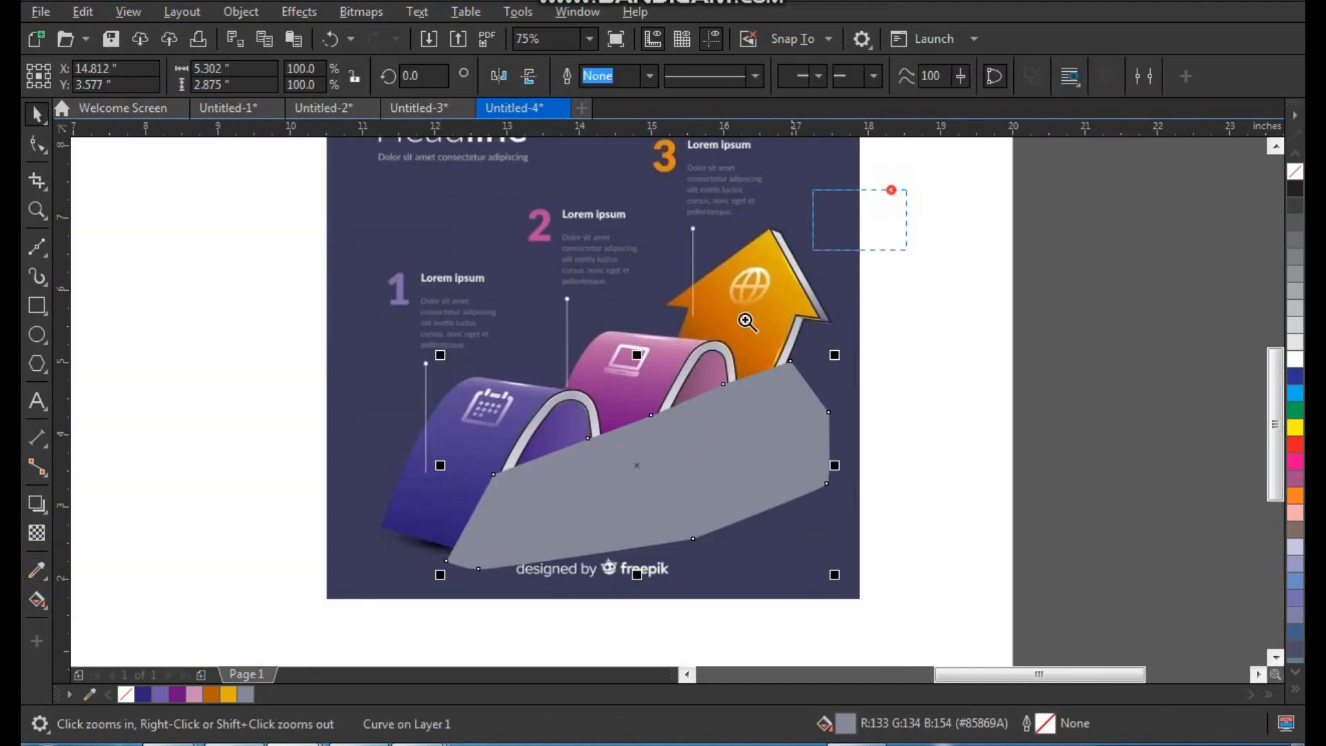
pyautogui.moveTo(891, 189); pyautogui.dragTo(433, 579)
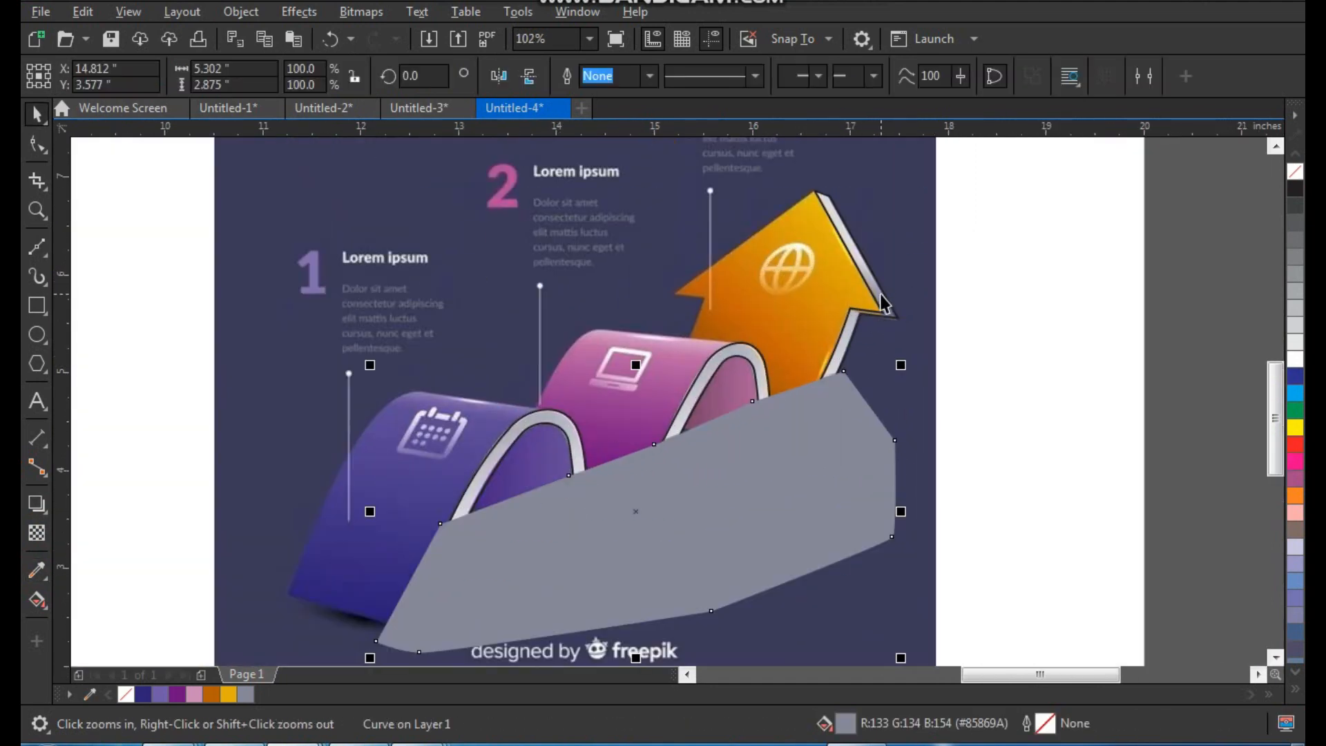
pyautogui.moveTo(880, 295); pyautogui.dragTo(900, 294)
pyautogui.hotkey('ctrl', 'z')
pyautogui.click(1295, 275)
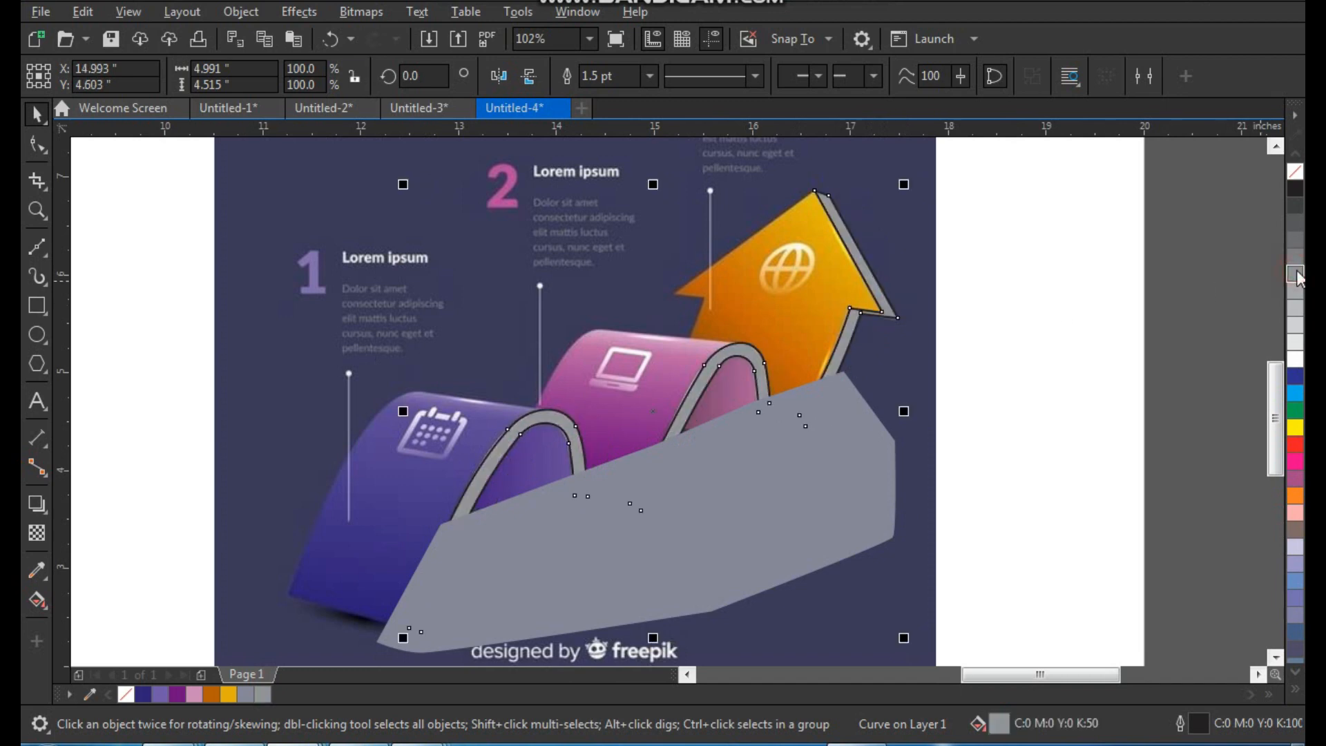
# - Apply a light grey to white linear fountain fill to the silver side shape, running upward to the second crest
pyautogui.click(47, 601)
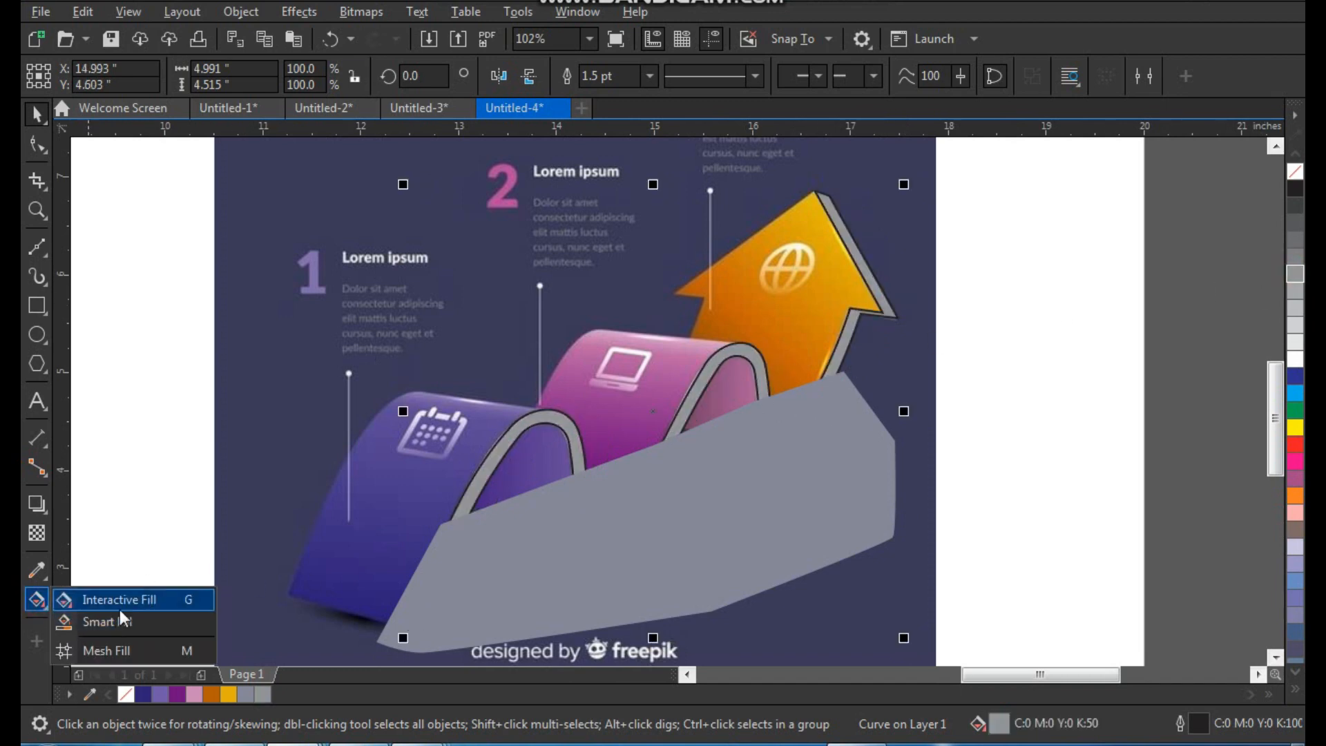
pyautogui.click(127, 601)
pyautogui.moveTo(725, 443); pyautogui.dragTo(692, 371)
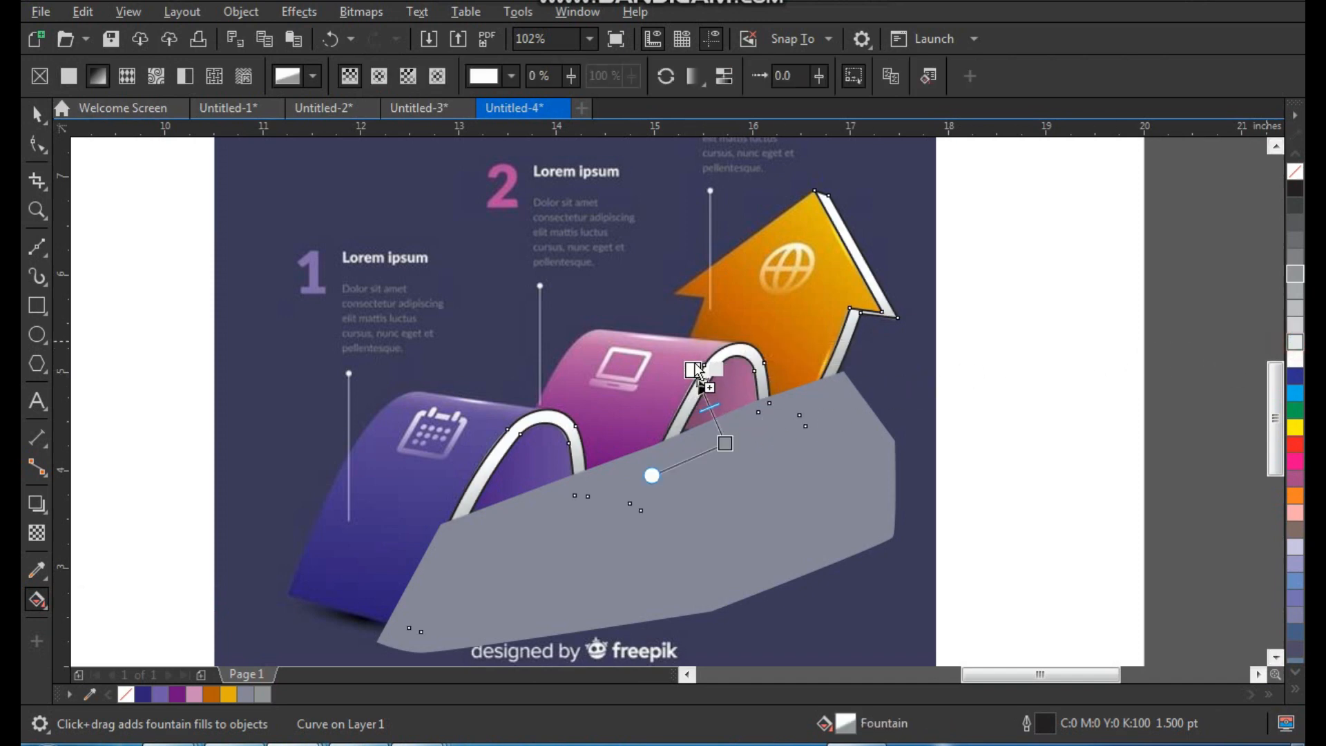
# - PowerClip the dark silver polygon inside the traced silver side shape
pyautogui.click(37, 113)
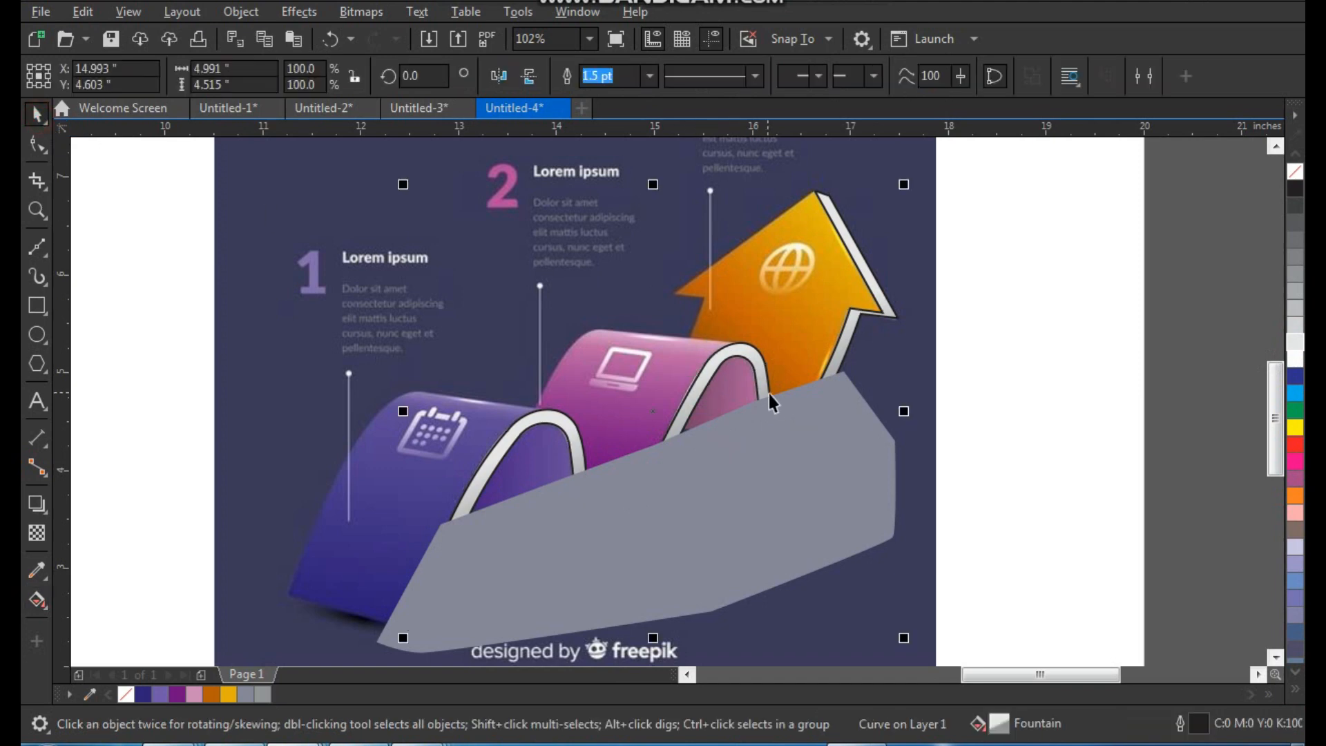
pyautogui.rightClick(829, 434)
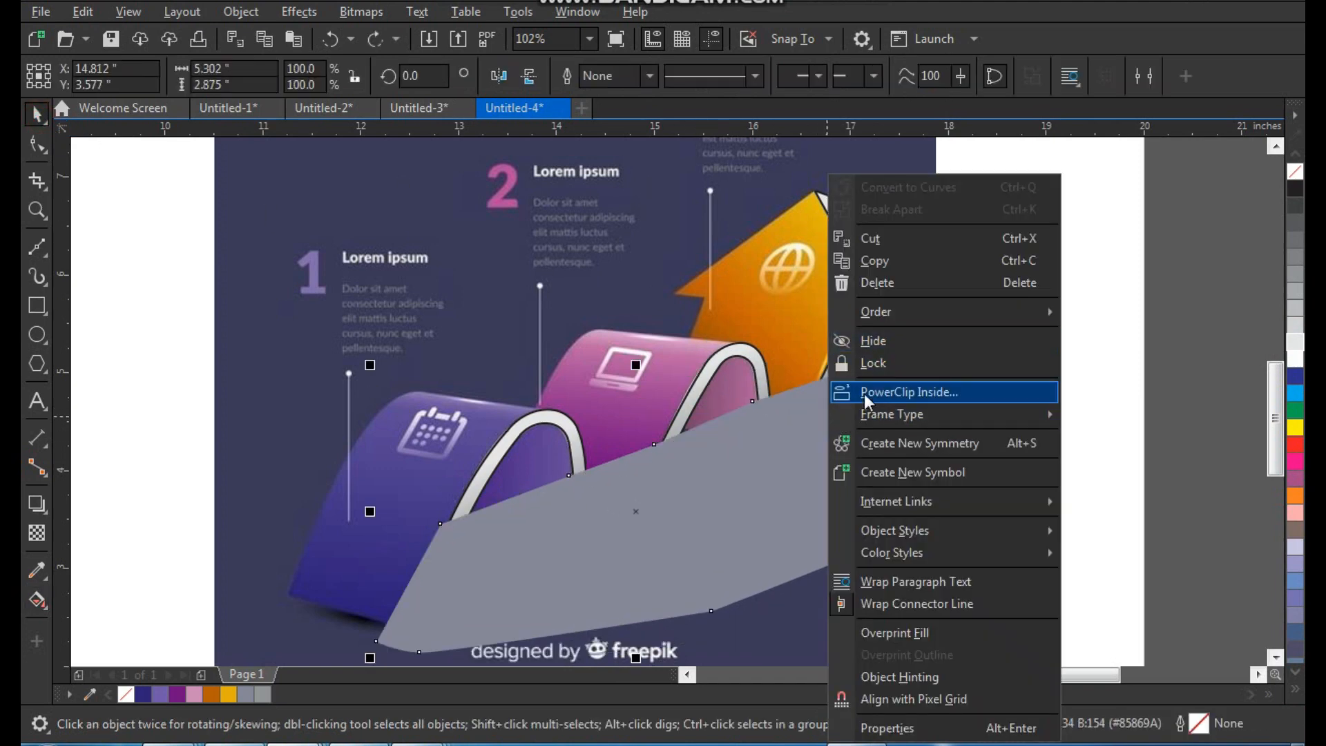
pyautogui.click(909, 392)
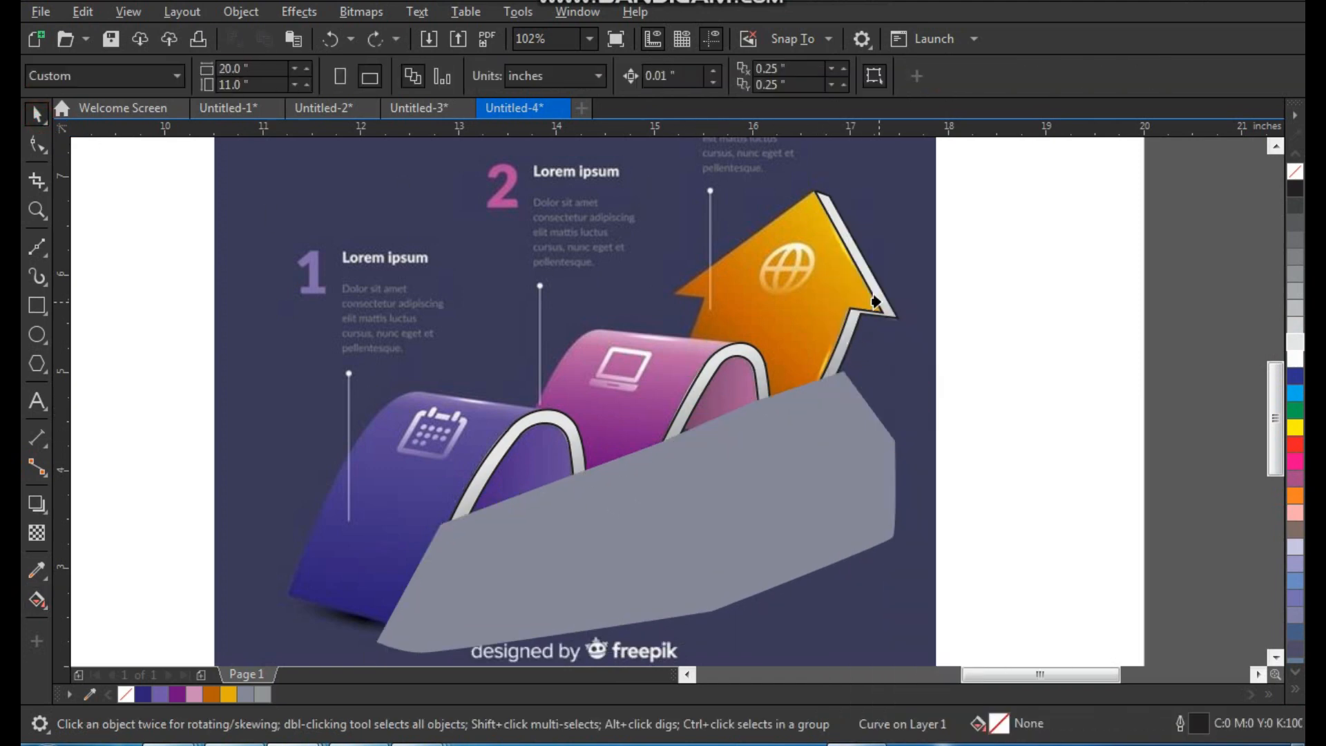
pyautogui.click(882, 301)
# - Start a Bézier outline at the first crest, running along the blue section's upper edge to its rounded shoulder
pyautogui.press('F2')
pyautogui.moveTo(853, 267); pyautogui.dragTo(262, 642)
pyautogui.moveTo(286, 284); pyautogui.dragTo(710, 652)
pyautogui.click(43, 247)
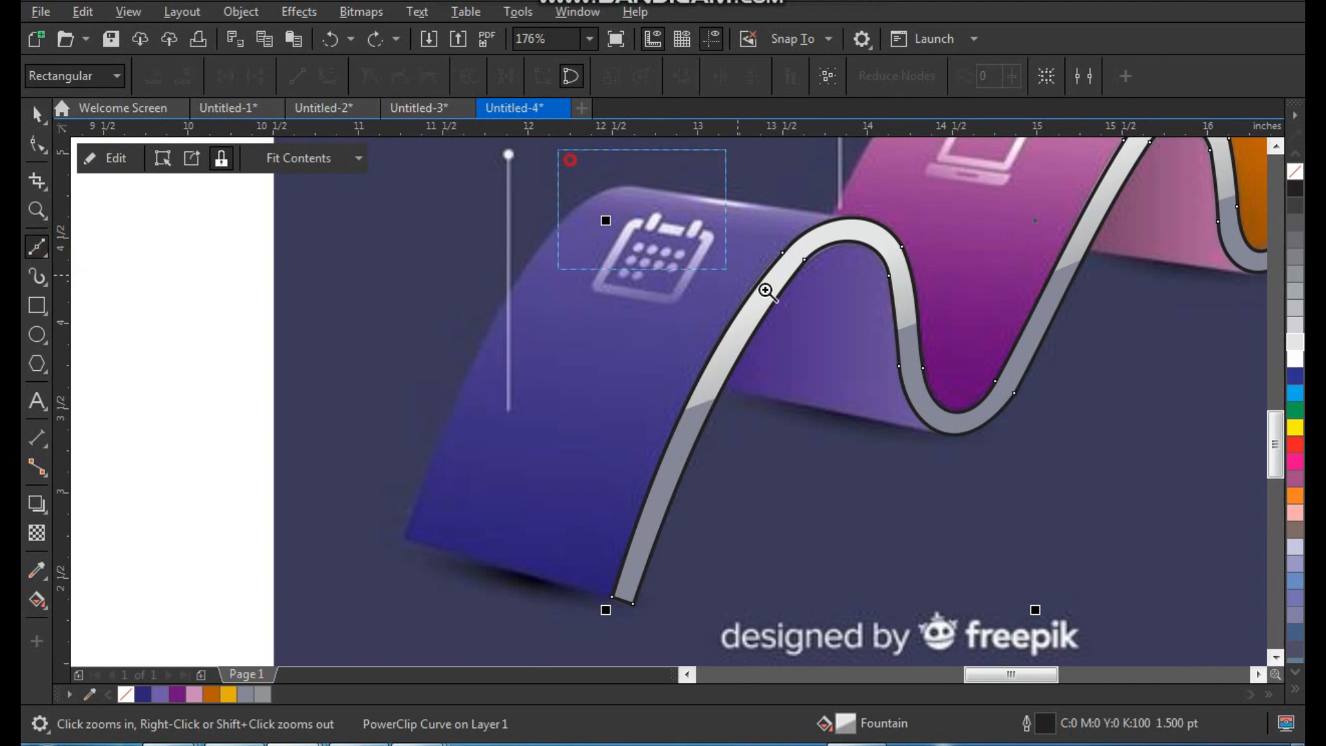
pyautogui.scroll(3, 828, 235)
pyautogui.click(972, 319)
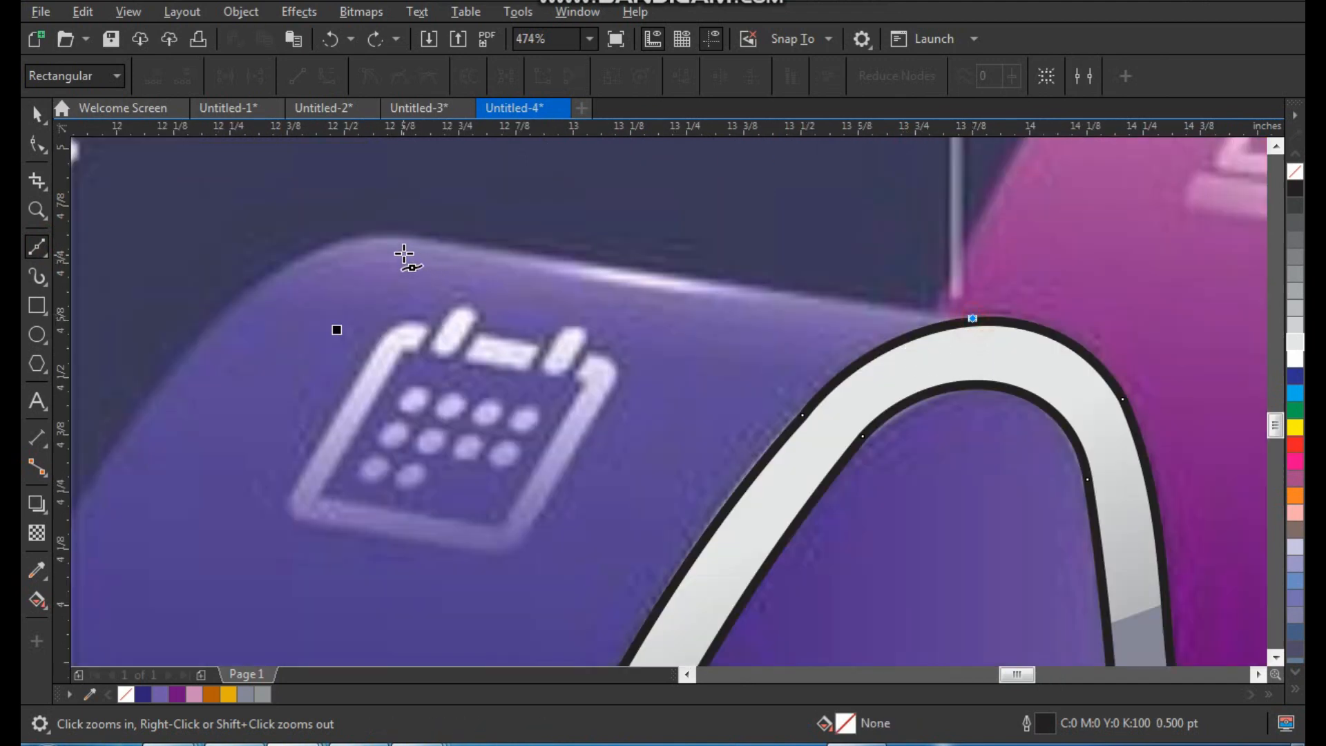
pyautogui.click(429, 235)
pyautogui.click(247, 294)
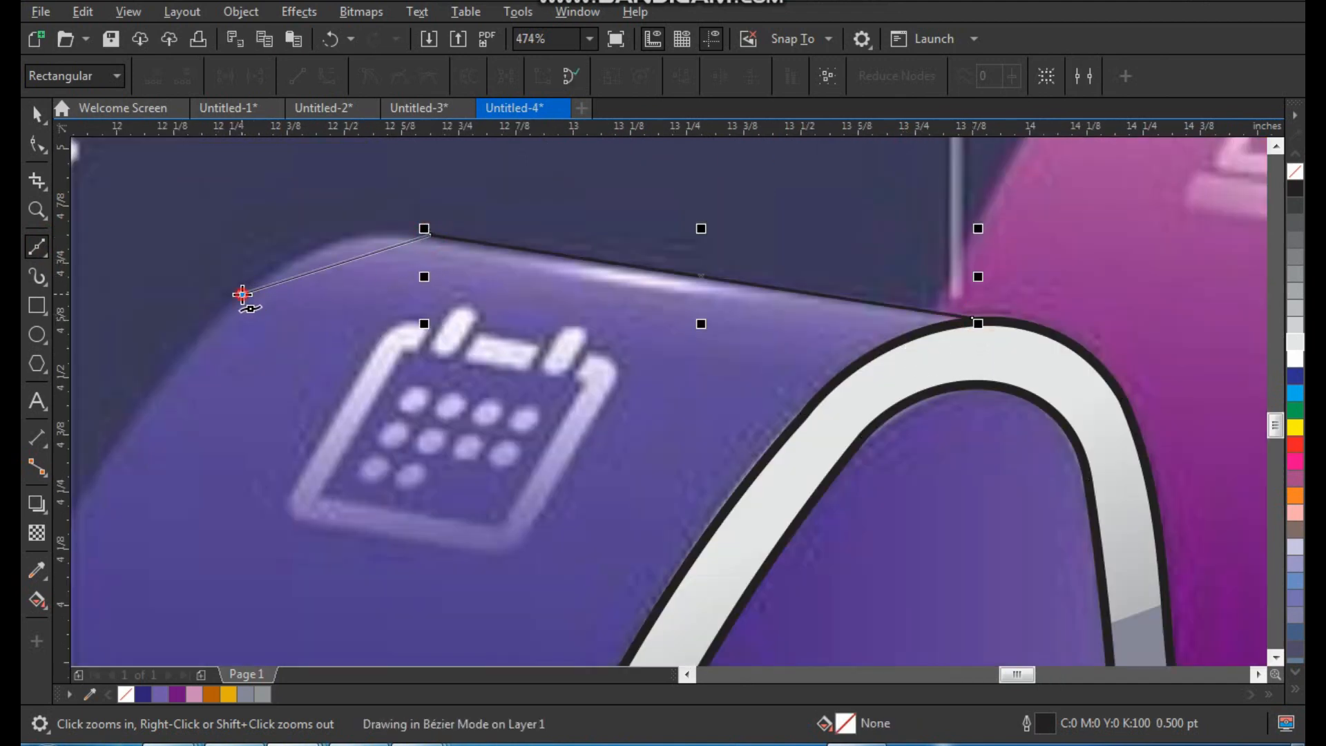
# - Extend the blue section's outline down to its outer lower corner and across to the end of the silver side
pyautogui.scroll(-5, 317, 356)
pyautogui.moveTo(145, 567); pyautogui.dragTo(237, 633)
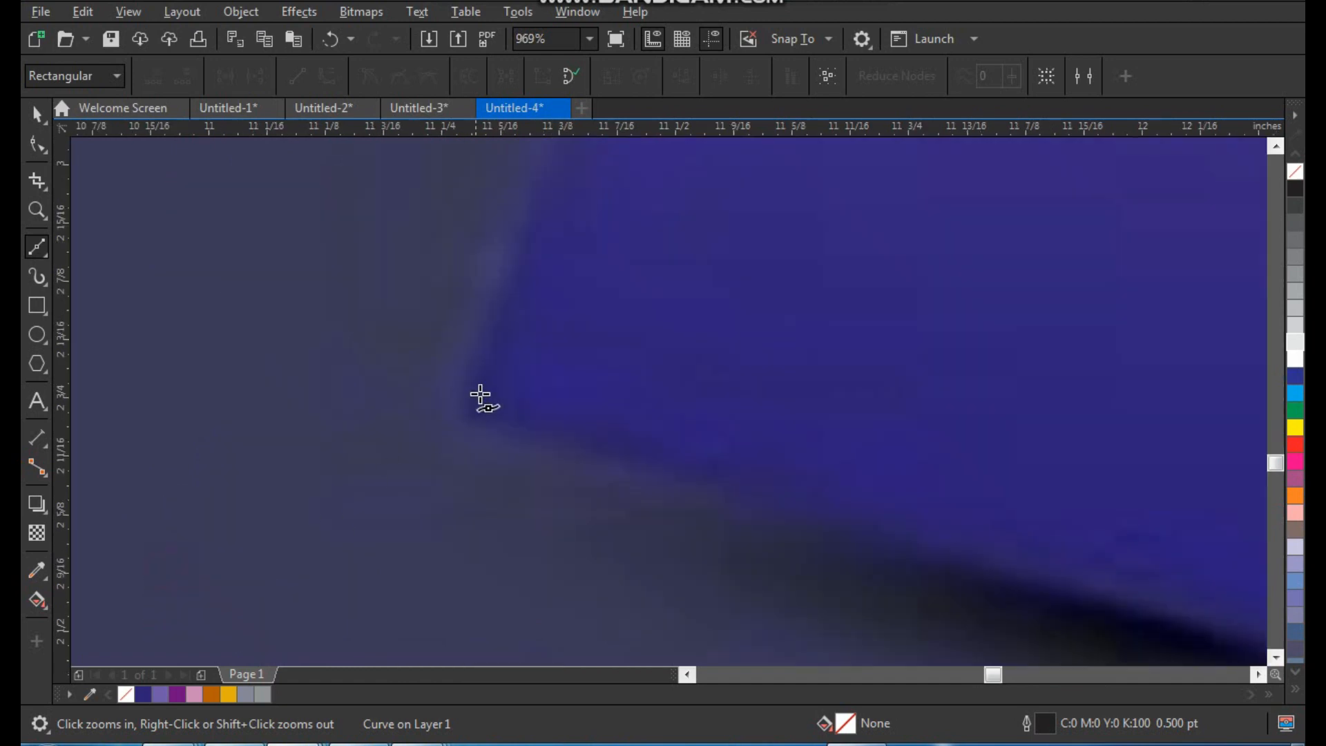
pyautogui.click(458, 422)
pyautogui.scroll(-6, 480, 444)
pyautogui.scroll(5, 618, 408)
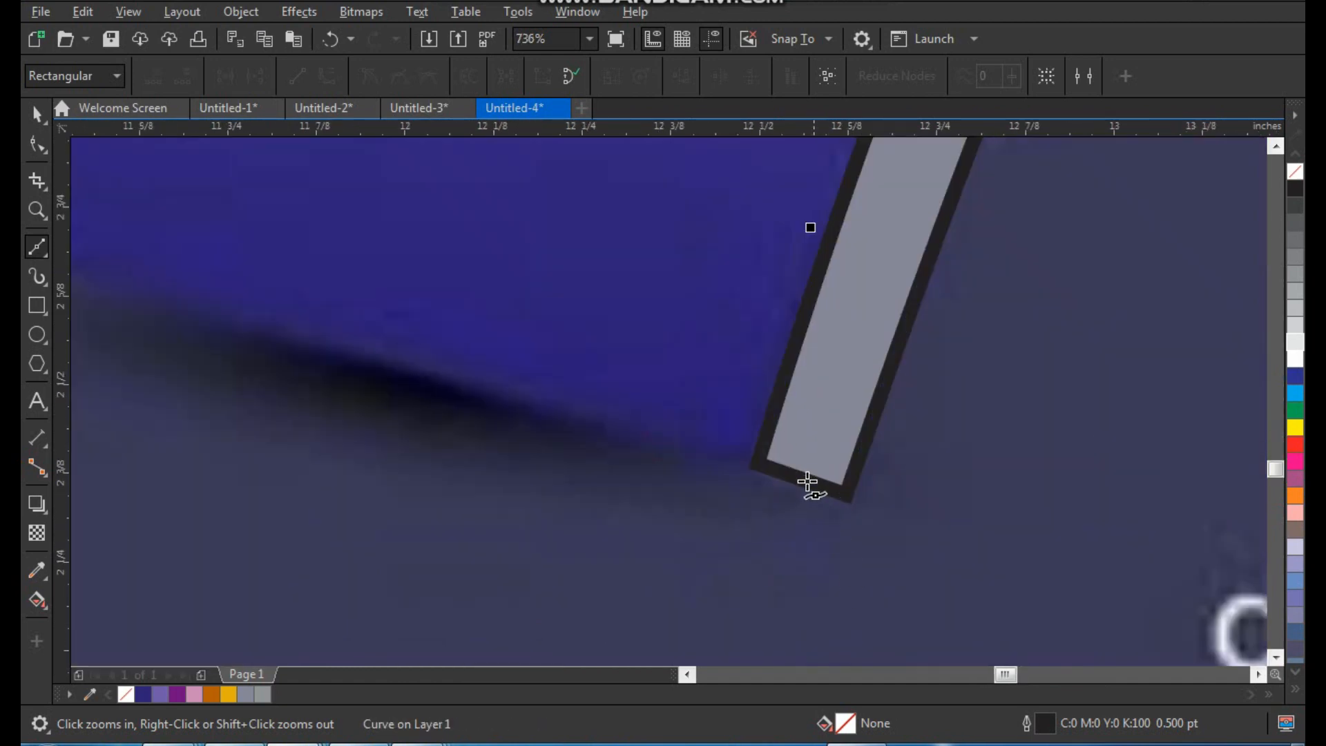
pyautogui.click(775, 459)
# - Close the blue section's outline by running it up inside the silver side to the first crest
pyautogui.scroll(-6, 718, 523)
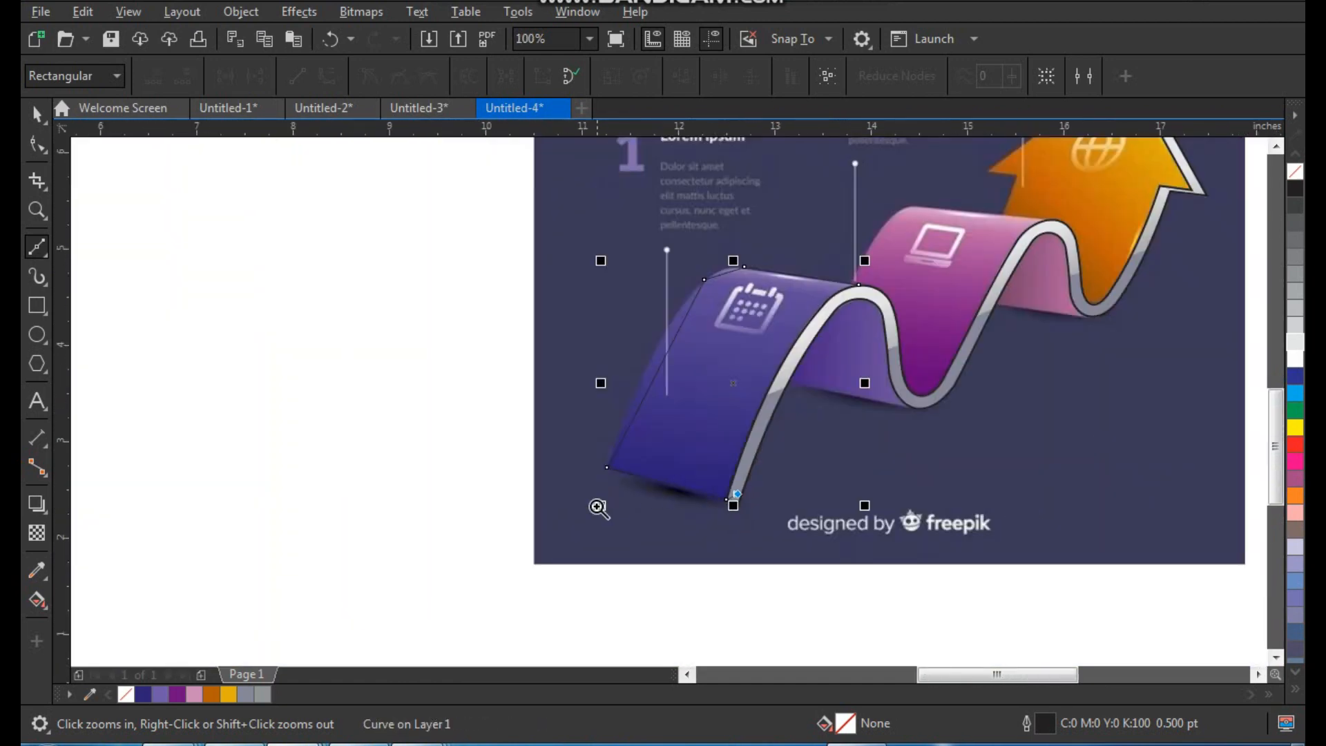
pyautogui.scroll(3, 701, 414)
pyautogui.click(708, 420)
pyautogui.click(791, 285)
pyautogui.click(848, 239)
pyautogui.click(865, 223)
pyautogui.press('space')
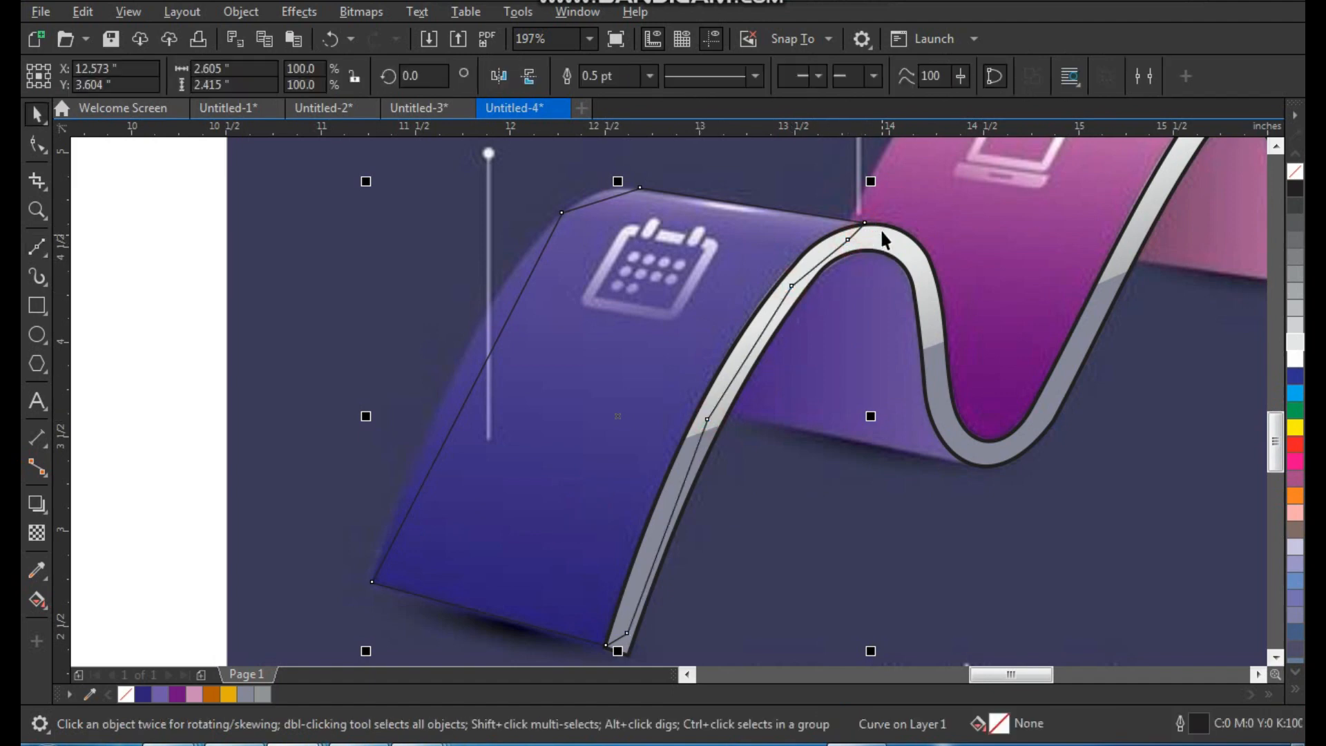
# - Convert all segments of the blue section's outline to curves and bend the shoulder and outer edge to match the reference
pyautogui.press('F10')
pyautogui.moveTo(897, 174); pyautogui.dragTo(321, 667)
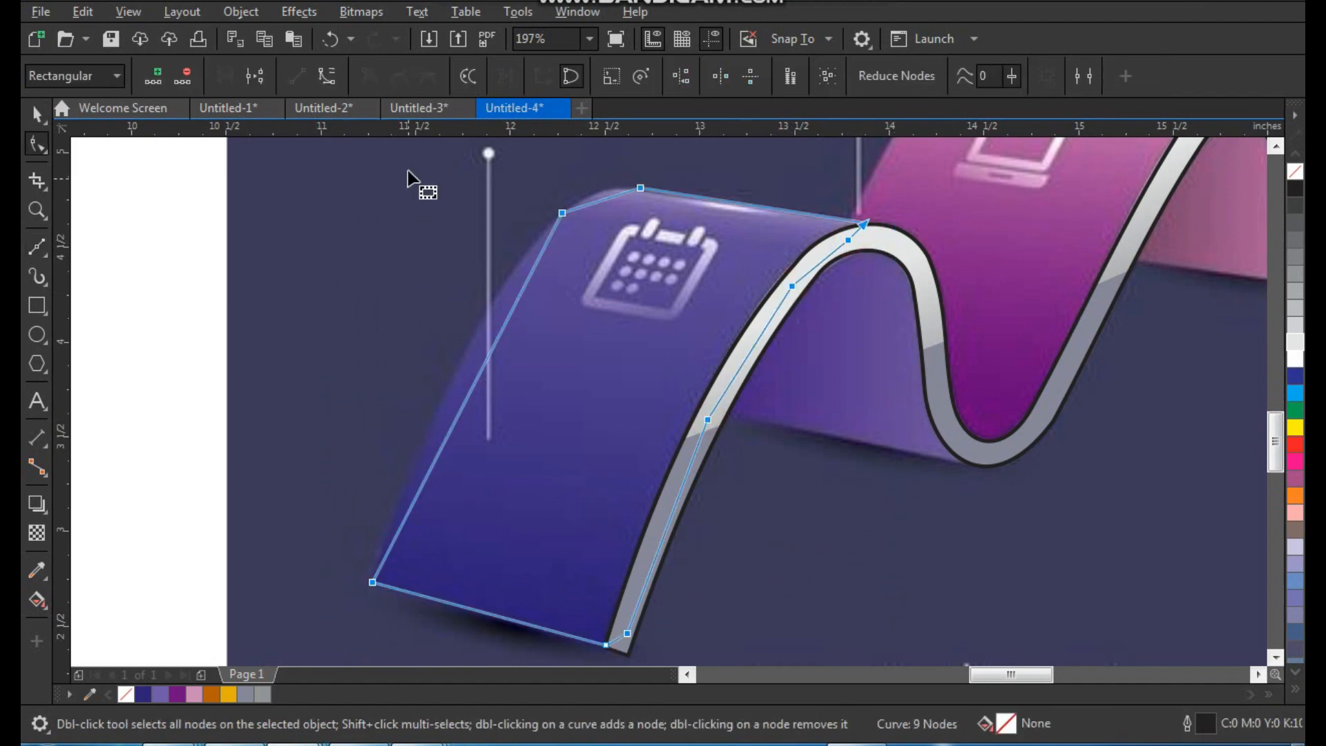
pyautogui.click(329, 77)
pyautogui.press('z')
pyautogui.moveTo(591, 158); pyautogui.dragTo(634, 280)
pyautogui.moveTo(623, 333); pyautogui.dragTo(611, 304)
pyautogui.scroll(-6, 601, 359)
pyautogui.scroll(-5, 558, 367)
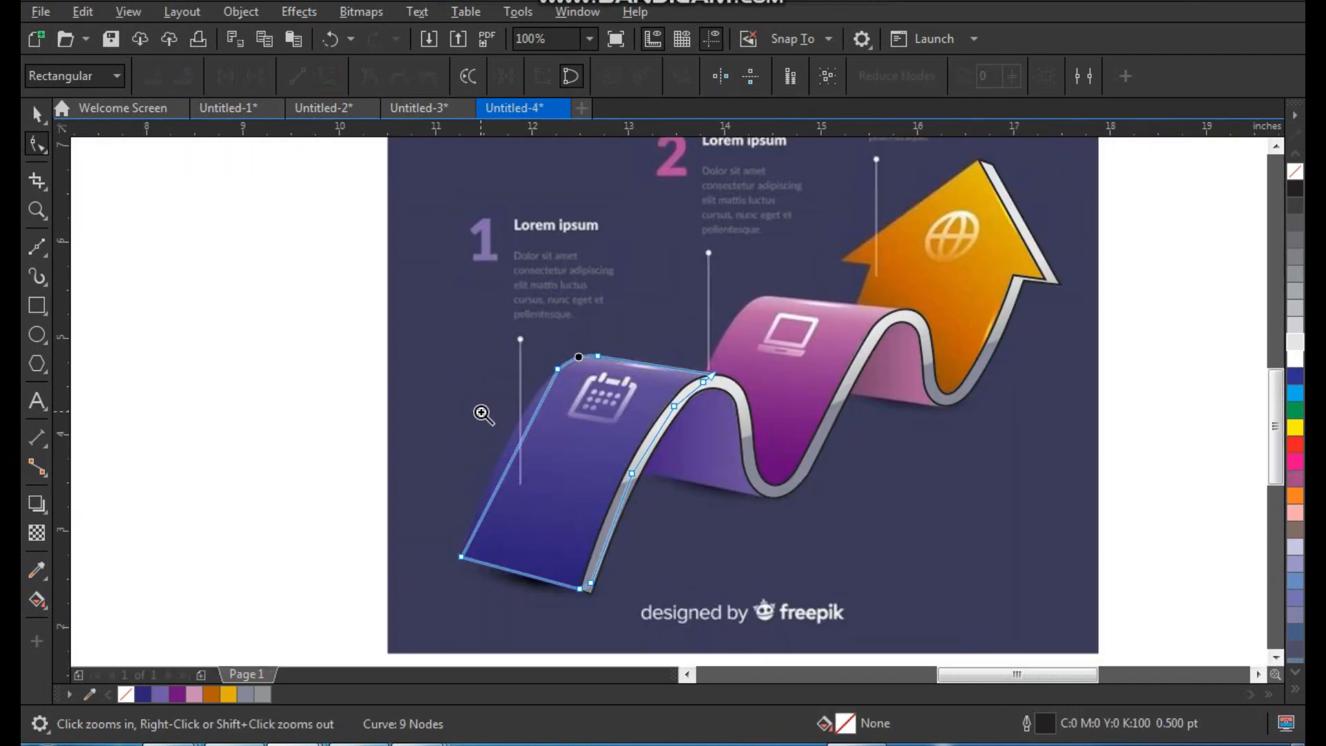
pyautogui.scroll(8, 577, 303)
pyautogui.moveTo(563, 296); pyautogui.dragTo(528, 276)
pyautogui.scroll(-5, 583, 423)
pyautogui.moveTo(676, 254); pyautogui.dragTo(844, 459)
# - Trim the part overlapping the silver side off the blue section's shape
pyautogui.press('space')
pyautogui.moveTo(702, 292); pyautogui.dragTo(731, 302)
pyautogui.hotkey('ctrl', 'z')
pyautogui.keyDown('shift'); pyautogui.click(631, 278); pyautogui.keyUp('shift')
pyautogui.click(641, 77)
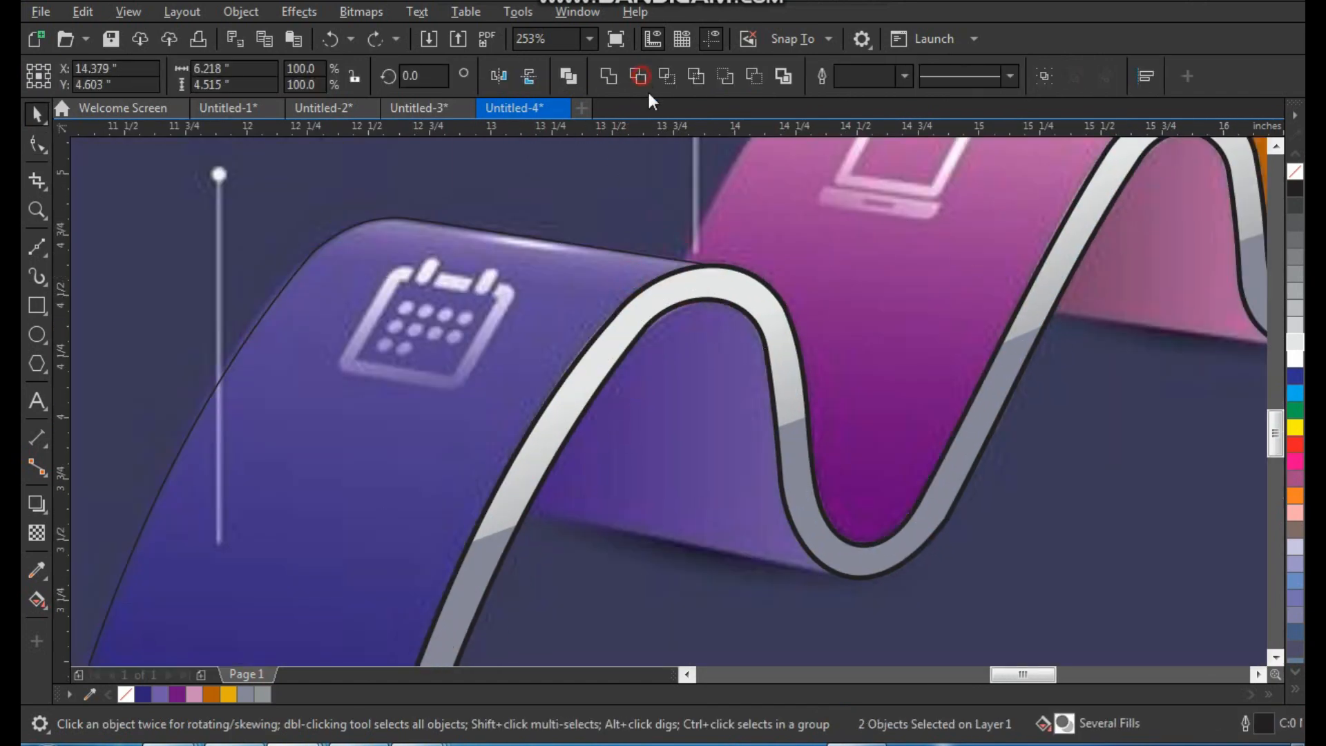
# - Set the blue section's outline width to 1.5 pt
pyautogui.scroll(-3, 566, 445)
pyautogui.press('z')
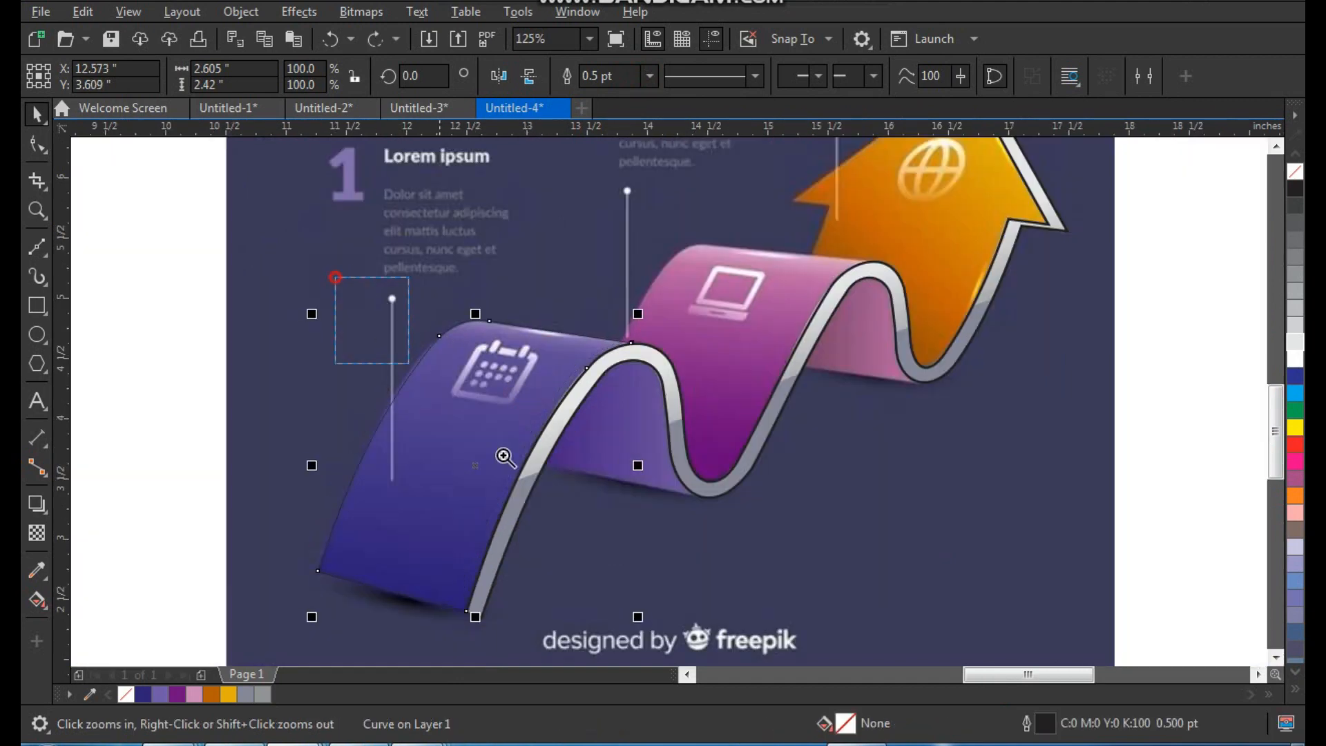
pyautogui.moveTo(332, 275); pyautogui.dragTo(694, 632)
pyautogui.click(650, 76)
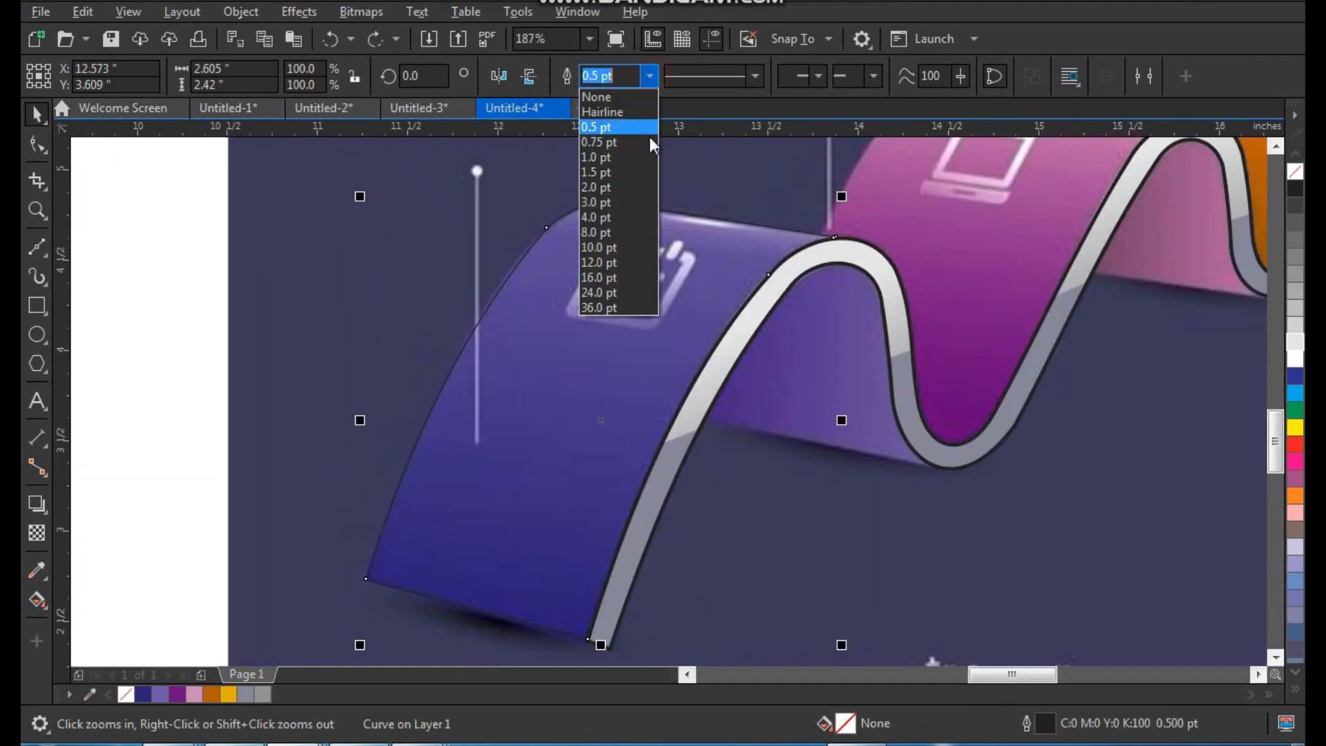
pyautogui.click(644, 175)
pyautogui.press('space')
# - Start a Bézier outline at the second crest, running along the pink section's upper edge to its rounded shoulder
pyautogui.scroll(-3, 774, 395)
pyautogui.press('z')
pyautogui.moveTo(761, 197); pyautogui.dragTo(1043, 484)
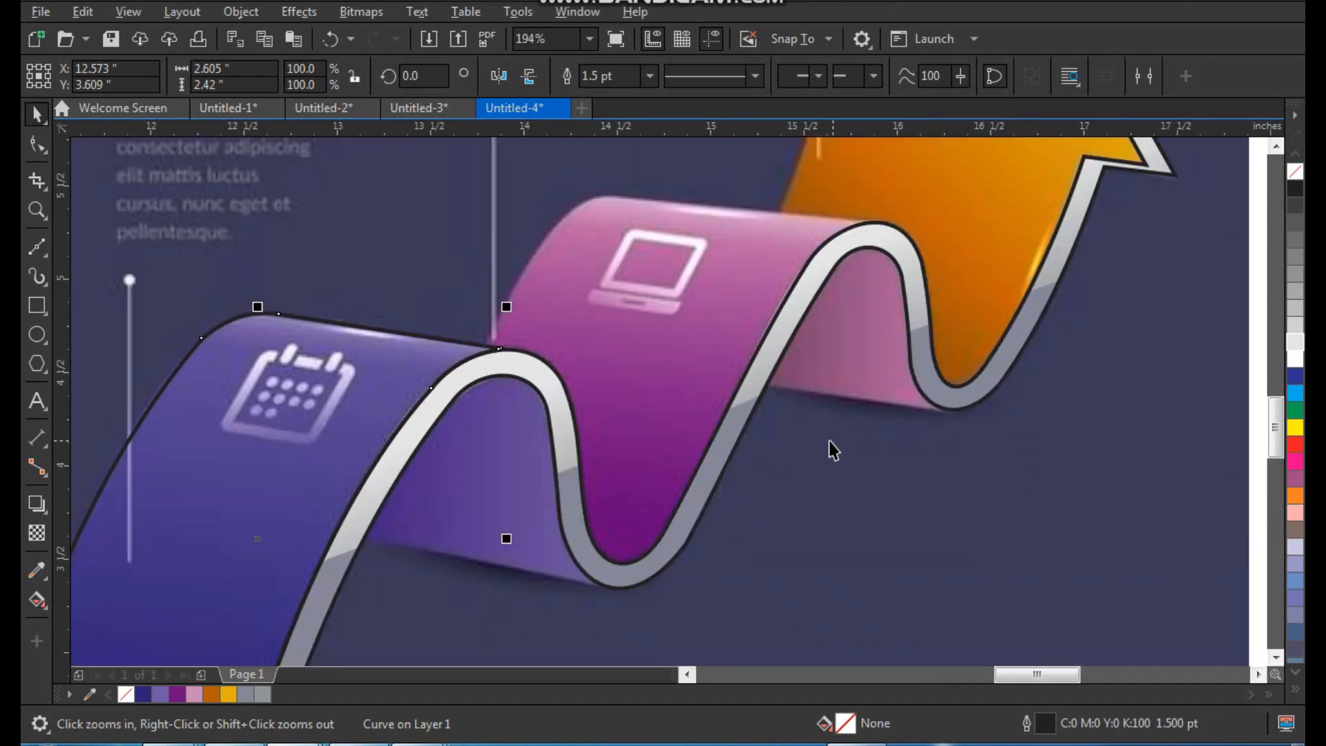
pyautogui.click(37, 247)
pyautogui.moveTo(503, 168); pyautogui.dragTo(897, 342)
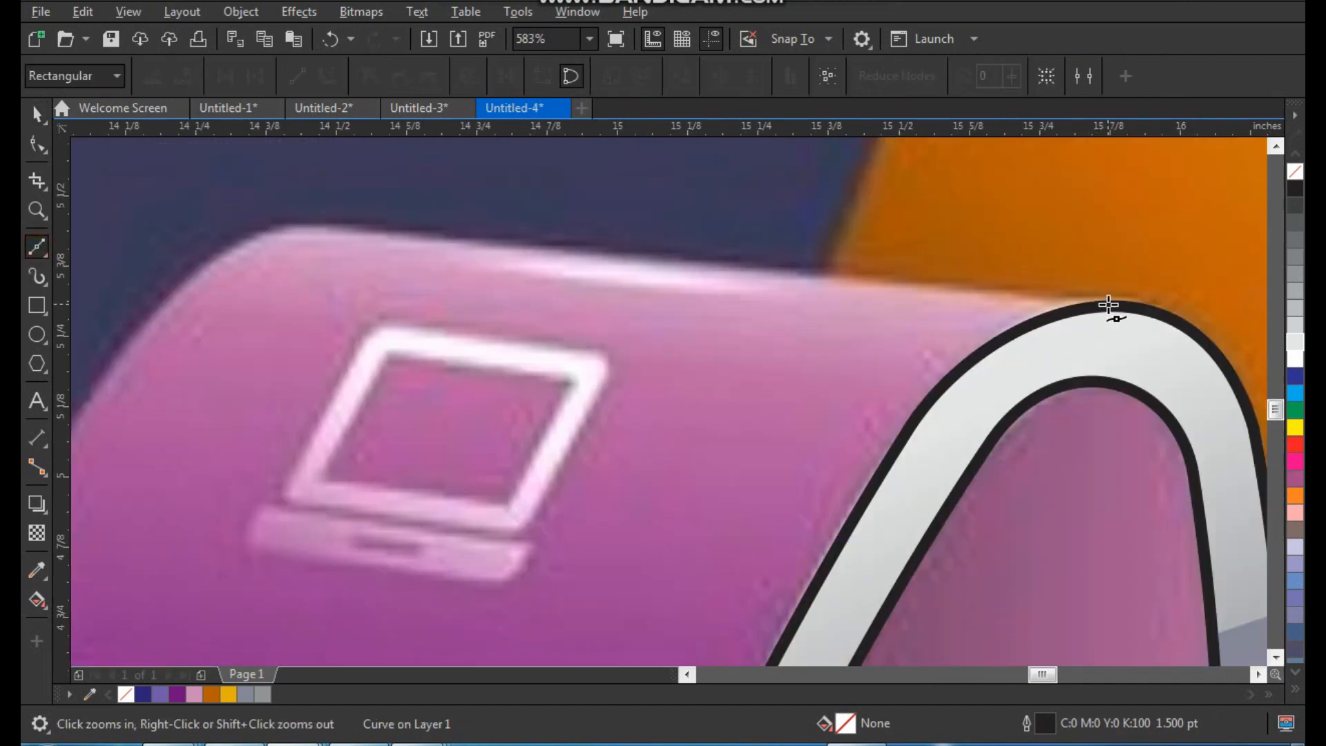
pyautogui.click(1102, 307)
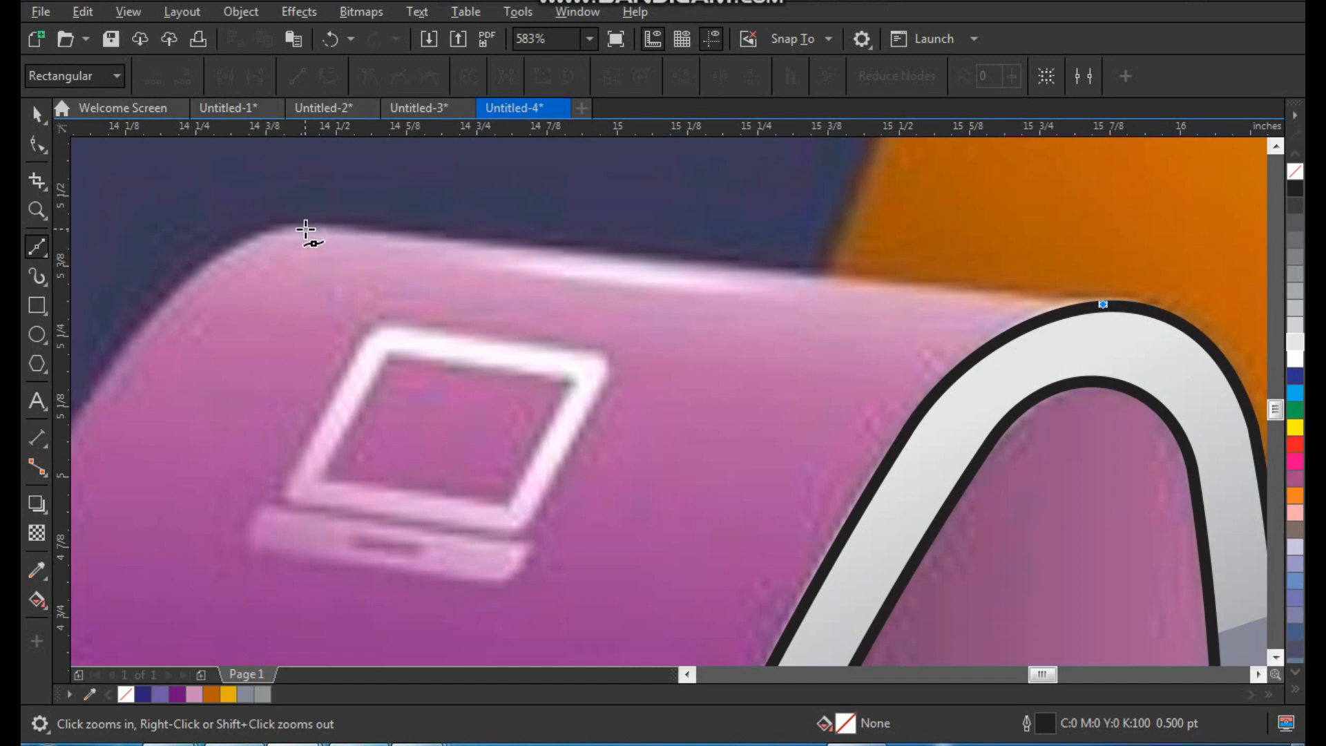
pyautogui.click(336, 230)
pyautogui.click(183, 283)
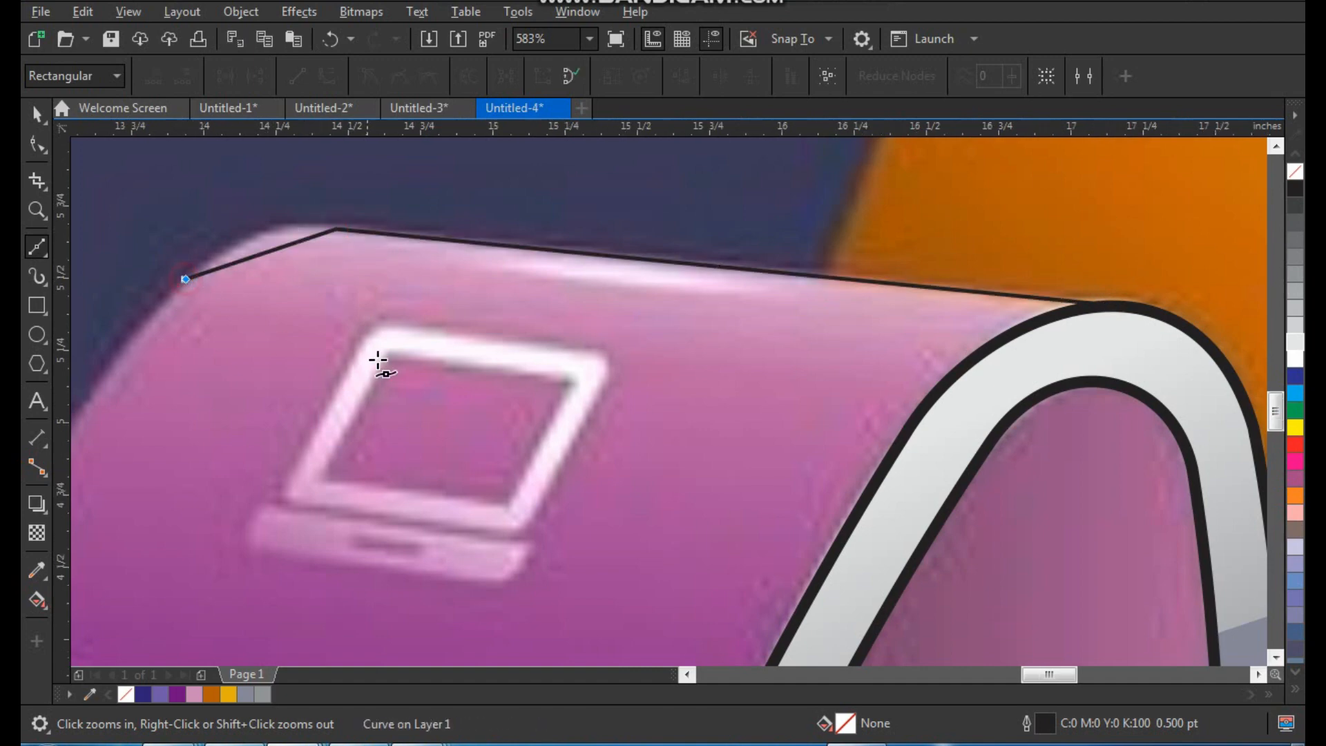
# - Extend the pink section's outline down to the blue section's edge and into the silver side past the first crest
pyautogui.scroll(-5, 362, 373)
pyautogui.scroll(5, 314, 378)
pyautogui.click(487, 330)
pyautogui.click(602, 417)
pyautogui.click(635, 541)
# - Continue the pink section's outline inside the silver side, around the first valley and up the rising band
pyautogui.scroll(-5, 544, 475)
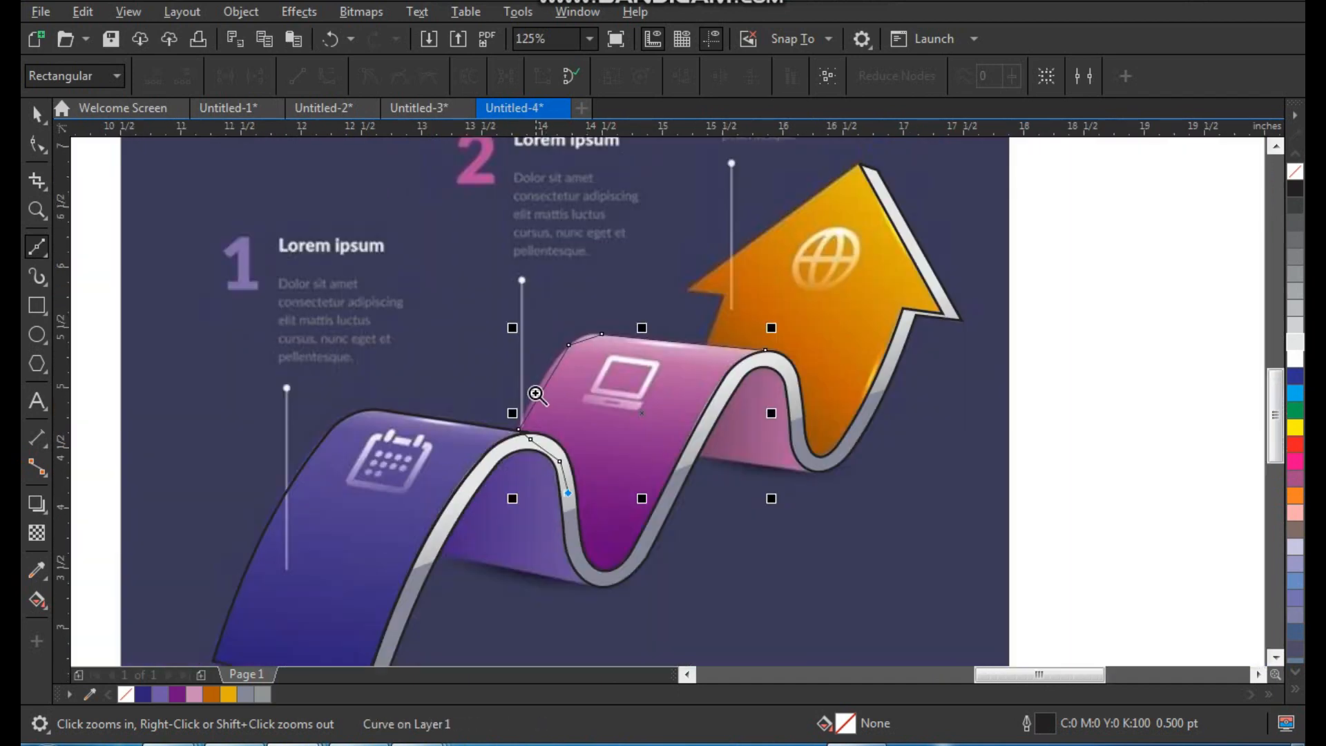
pyautogui.scroll(4, 535, 394)
pyautogui.click(571, 532)
pyautogui.click(587, 571)
pyautogui.click(682, 573)
pyautogui.click(739, 533)
pyautogui.click(810, 408)
pyautogui.click(899, 225)
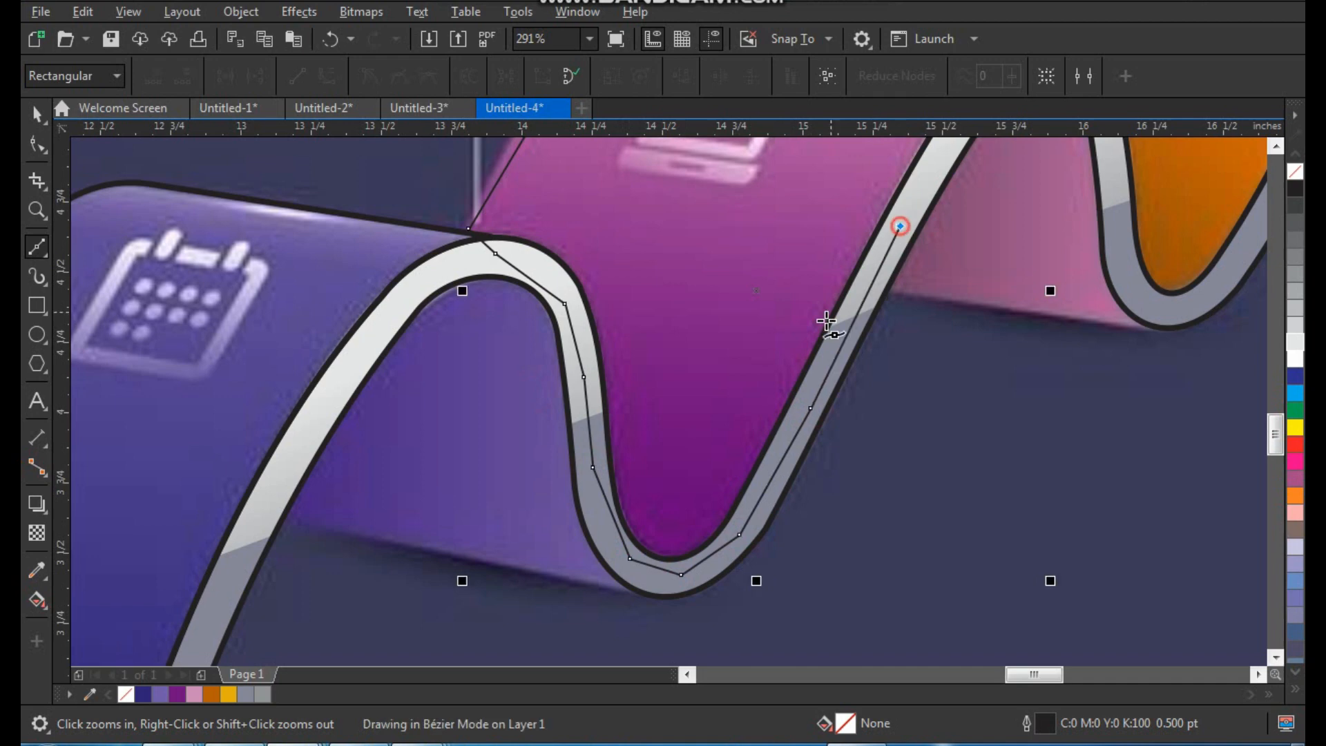
# - Close the pink section's outline at the second crest, staying inside the silver side
pyautogui.scroll(-4, 827, 321)
pyautogui.scroll(6, 835, 283)
pyautogui.click(588, 245)
pyautogui.click(692, 178)
pyautogui.scroll(-6, 698, 207)
pyautogui.scroll(3, 546, 296)
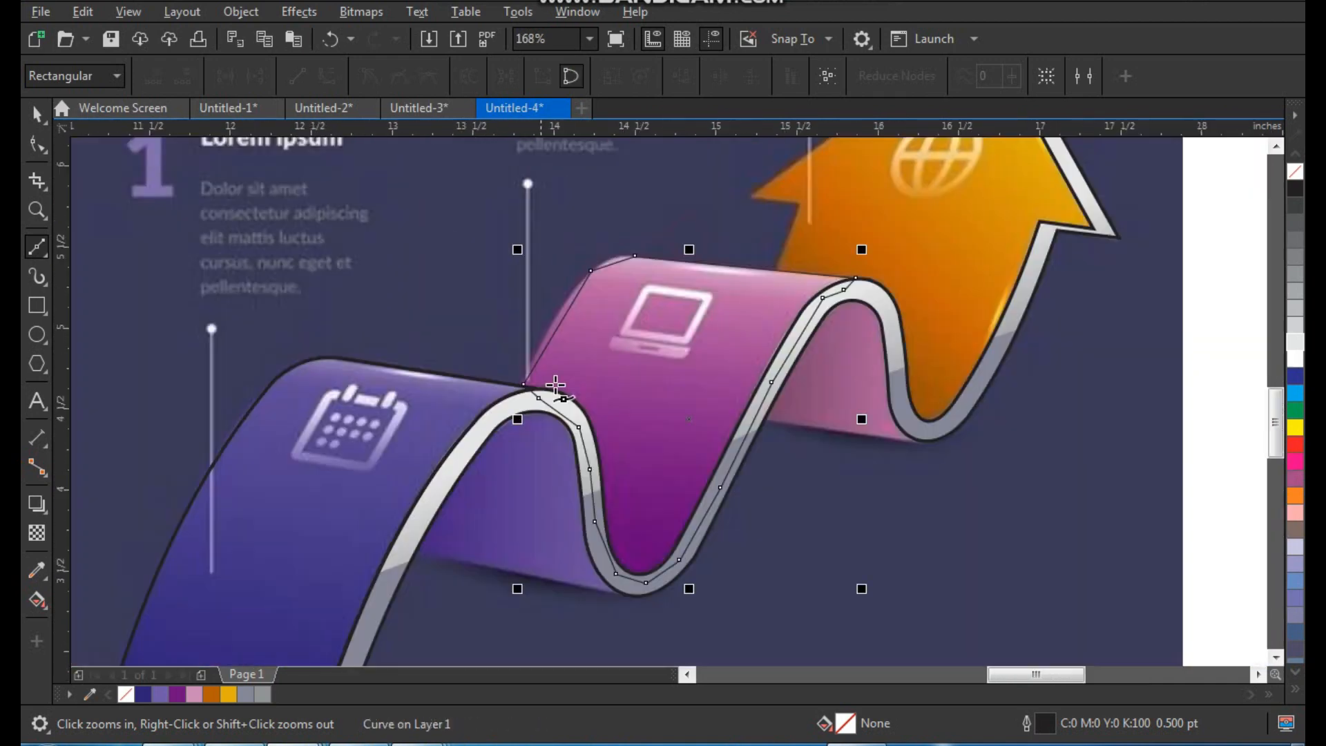
# - Convert the pink outline's segments to curves and bend its shoulder and outer edge to match the reference
pyautogui.press('space')
pyautogui.press('F10')
pyautogui.moveTo(528, 181); pyautogui.dragTo(908, 590)
pyautogui.scroll(5, 607, 258)
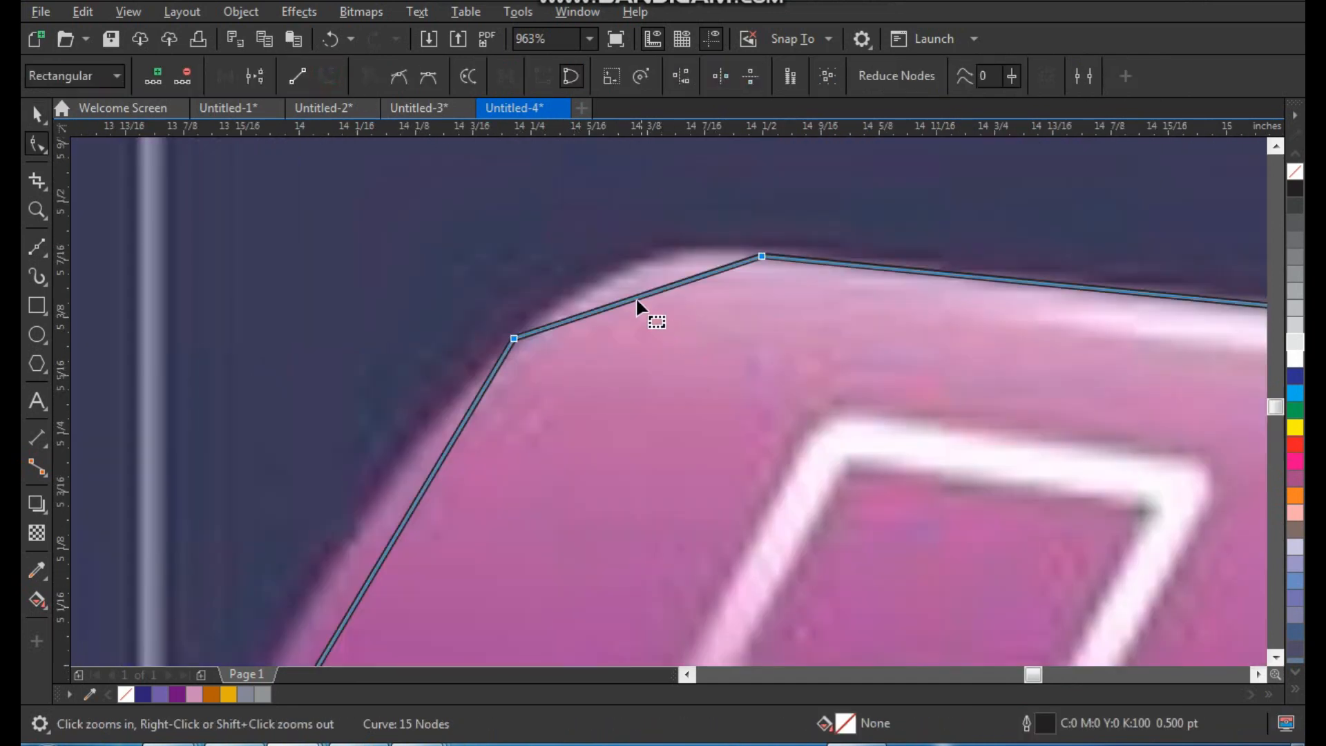
pyautogui.moveTo(642, 293); pyautogui.dragTo(636, 271)
pyautogui.scroll(-4, 630, 358)
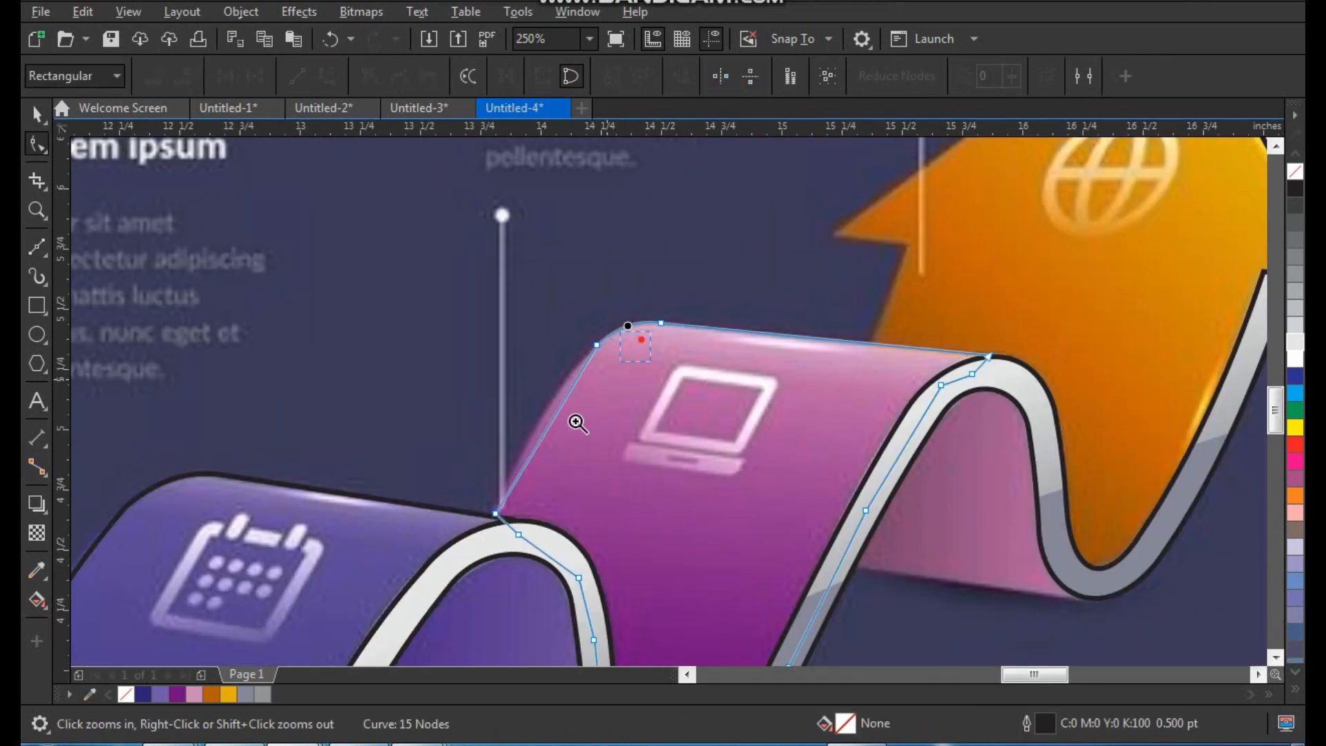
pyautogui.scroll(3, 577, 420)
pyautogui.moveTo(665, 392); pyautogui.dragTo(636, 384)
pyautogui.scroll(-4, 627, 405)
pyautogui.moveTo(1013, 620); pyautogui.dragTo(1070, 682)
# - Set the pink section's outline width to 1.5 pt
pyautogui.press('space')
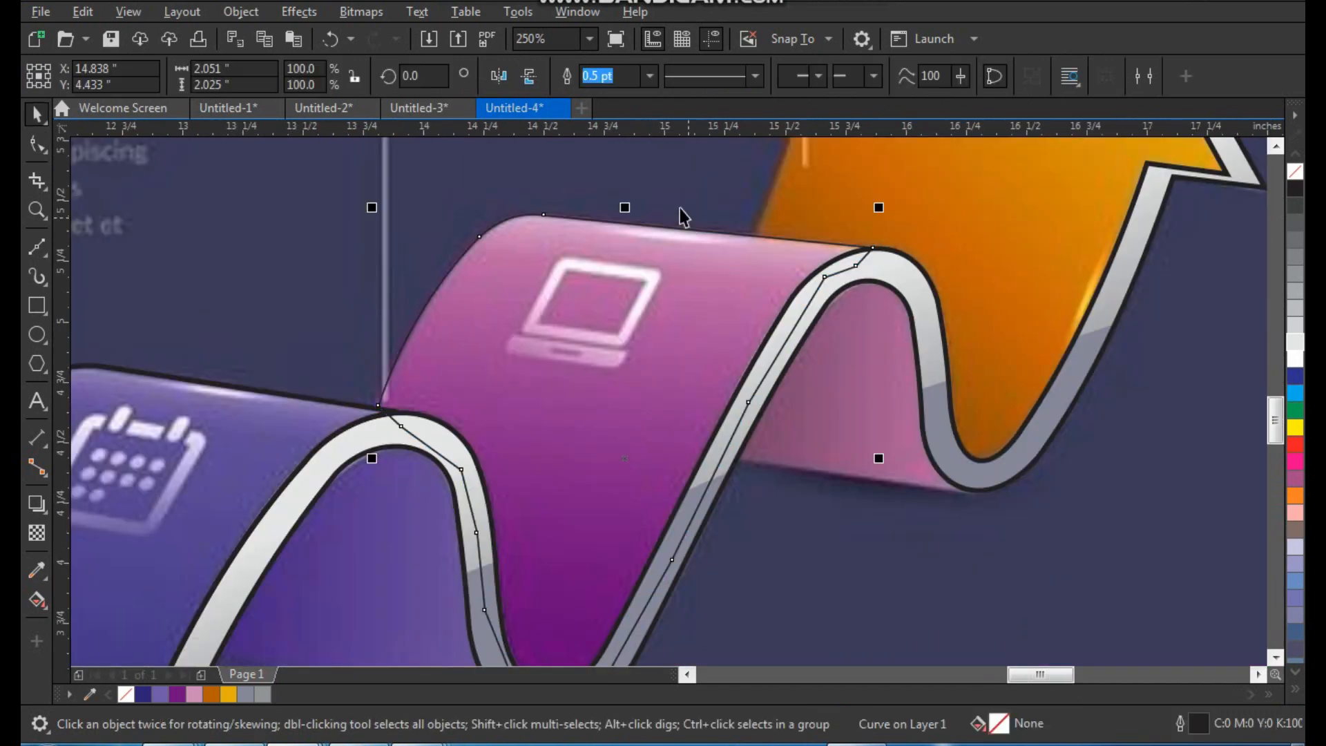
pyautogui.click(650, 75)
pyautogui.click(635, 172)
# - Trim the part overlapping the silver side off the pink section's shape
pyautogui.press('F3')
pyautogui.press('z')
pyautogui.moveTo(492, 254); pyautogui.dragTo(827, 552)
pyautogui.moveTo(830, 207); pyautogui.dragTo(848, 253)
pyautogui.hotkey('ctrl', 'z')
pyautogui.keyDown('shift'); pyautogui.click(744, 203); pyautogui.keyUp('shift')
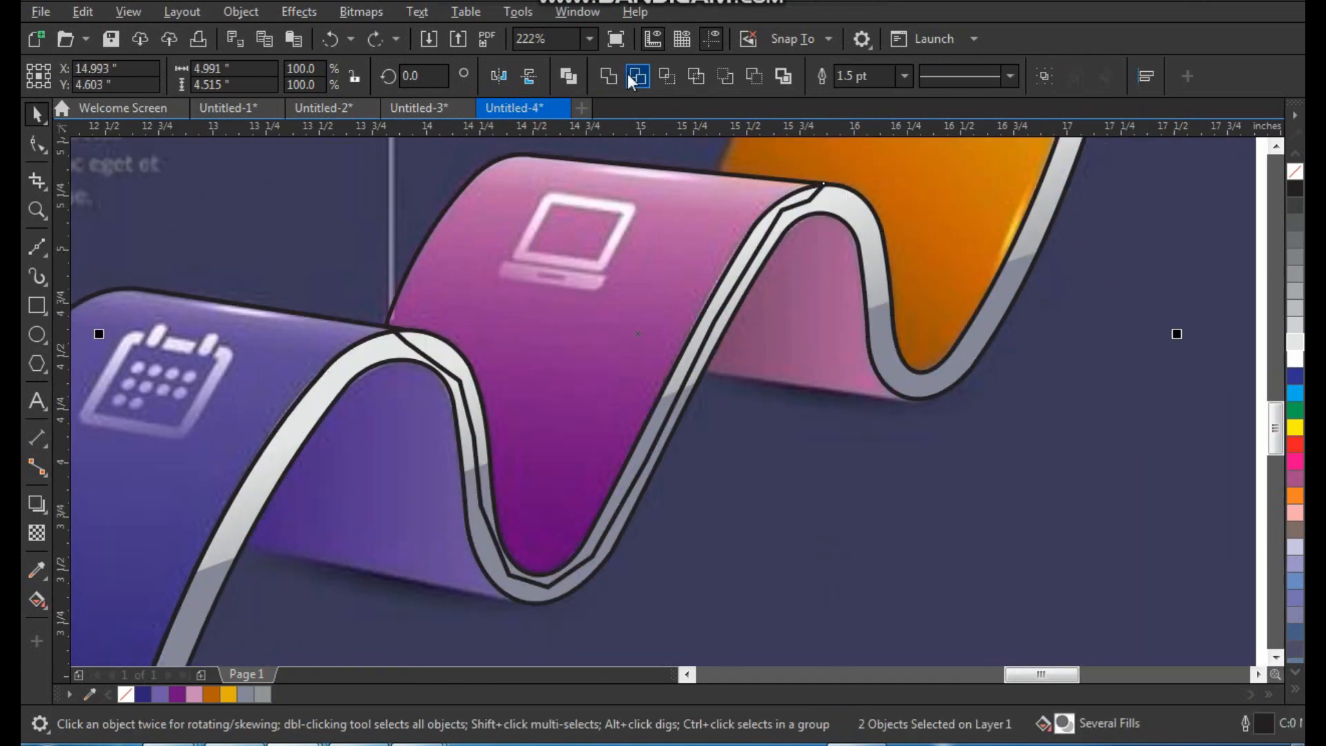
pyautogui.click(636, 76)
# - Start a Bézier outline at the orange arrow's tip, running down the slanted edge to its outer barb
pyautogui.press('F3')
pyautogui.press('F2')
pyautogui.moveTo(565, 190)
pyautogui.mouseDown()
pyautogui.moveTo(861, 459)
pyautogui.moveTo(676, 348)
pyautogui.moveTo(787, 459)
pyautogui.mouseUp()
pyautogui.press('F3')
pyautogui.press('F2')
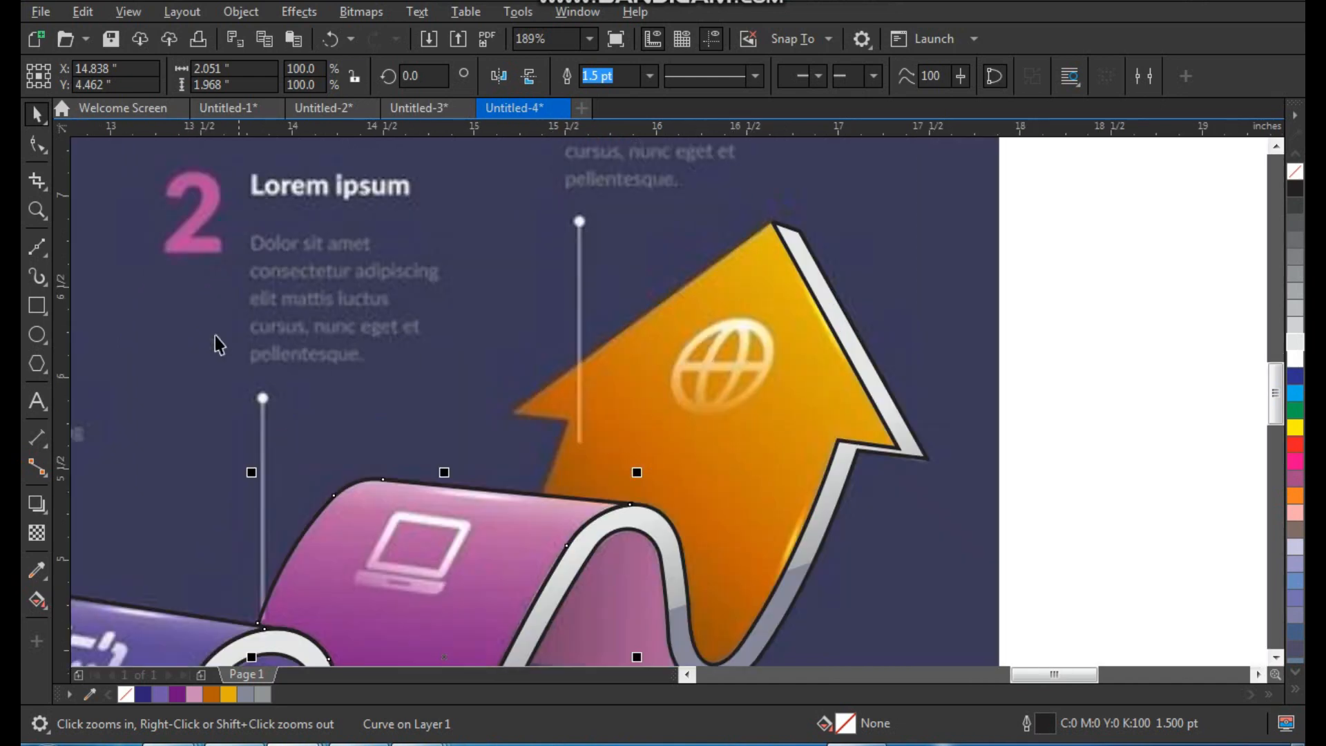
pyautogui.click(51, 243)
pyautogui.press('F2')
pyautogui.moveTo(491, 201); pyautogui.dragTo(776, 479)
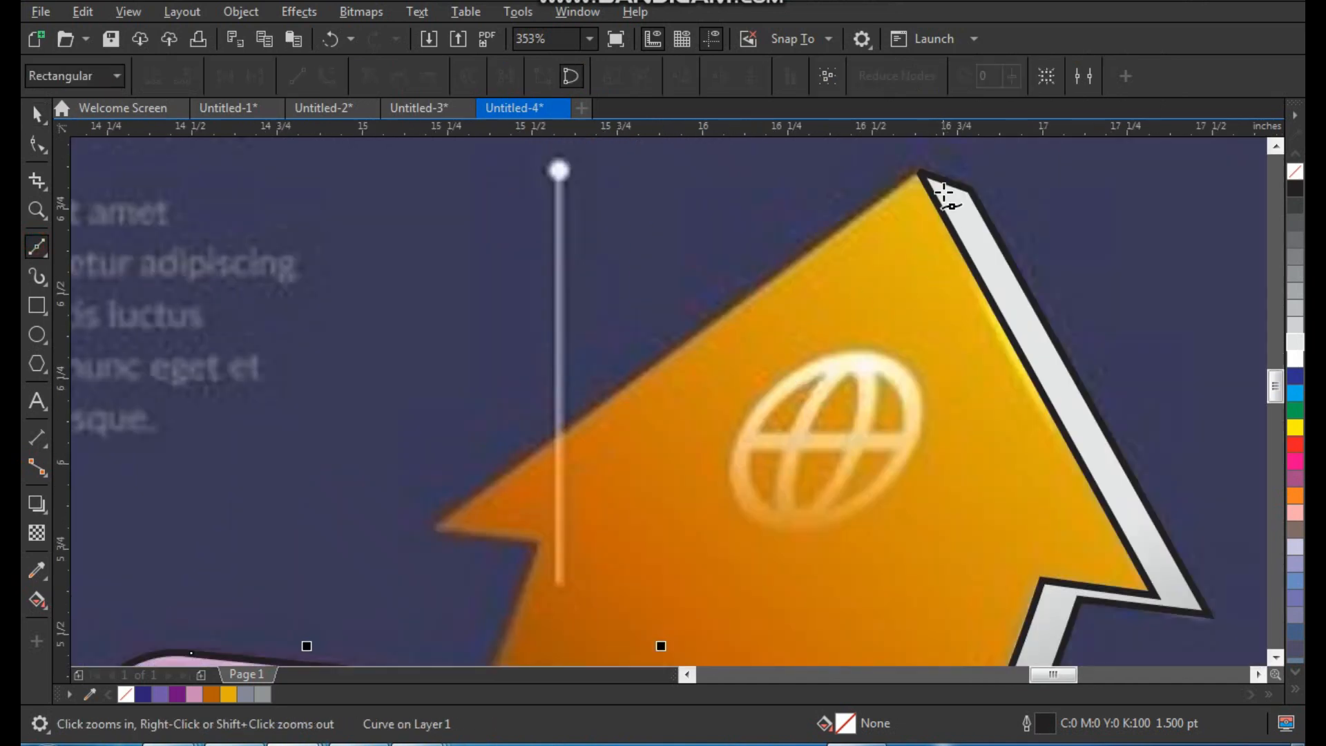
pyautogui.click(930, 179)
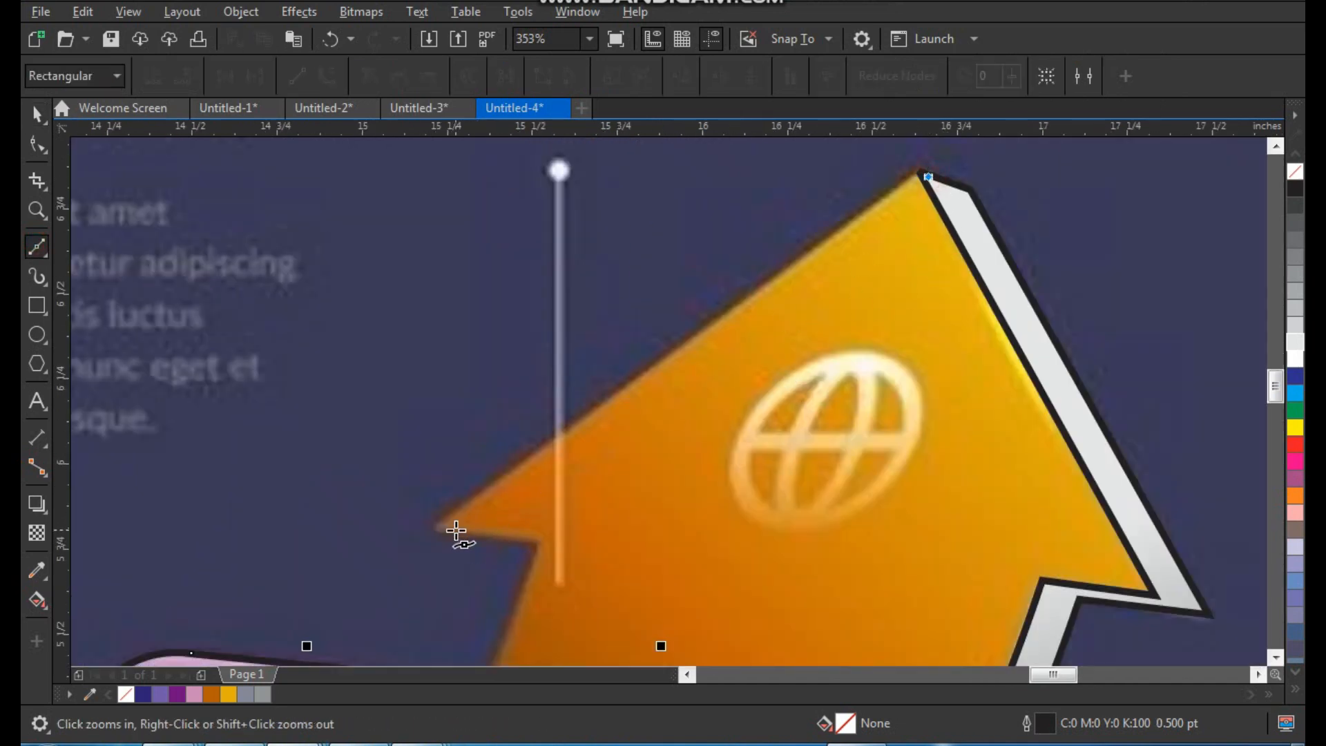
pyautogui.click(436, 527)
# - Extend the arrow outline through the notch, down to the pink section's edge and into the silver side at the second crest
pyautogui.scroll(-2, 538, 549)
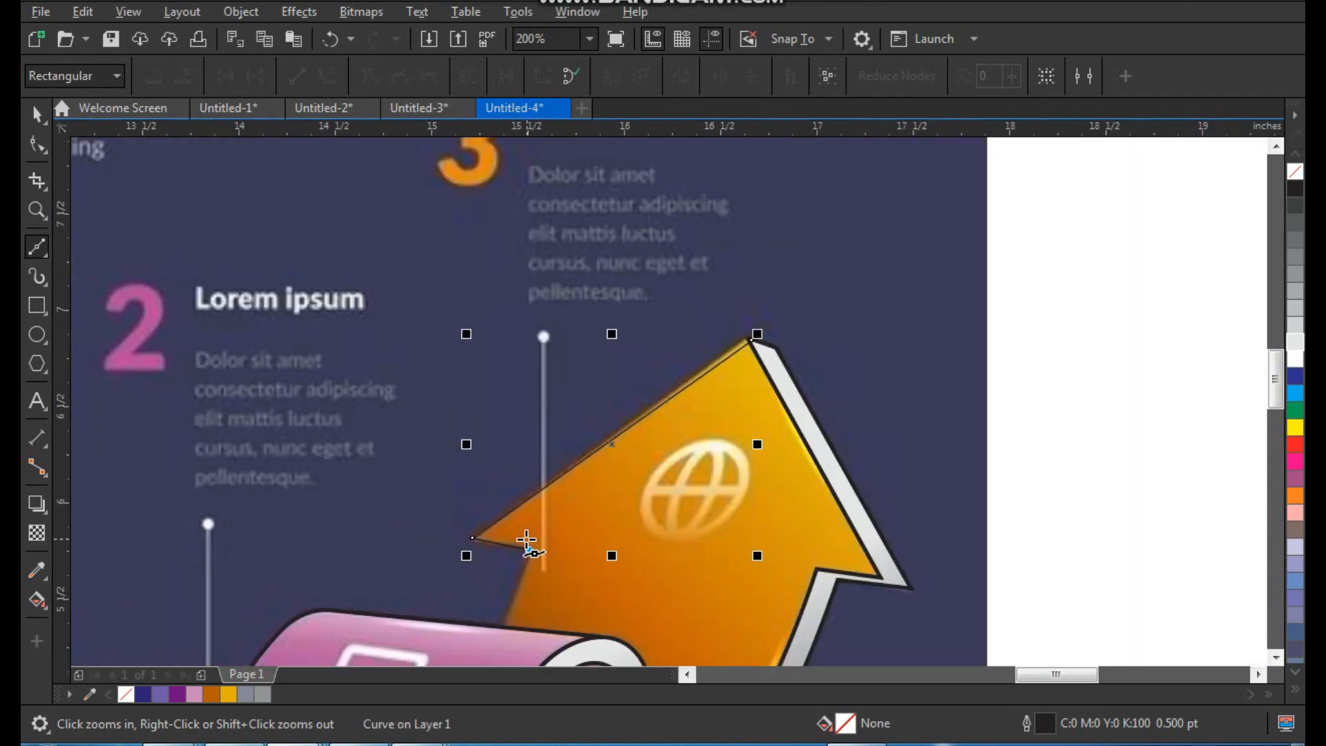
pyautogui.scroll(3, 587, 422)
pyautogui.click(597, 420)
pyautogui.click(853, 469)
pyautogui.click(894, 509)
pyautogui.scroll(-2, 828, 476)
pyautogui.press('F2')
pyautogui.click(876, 522)
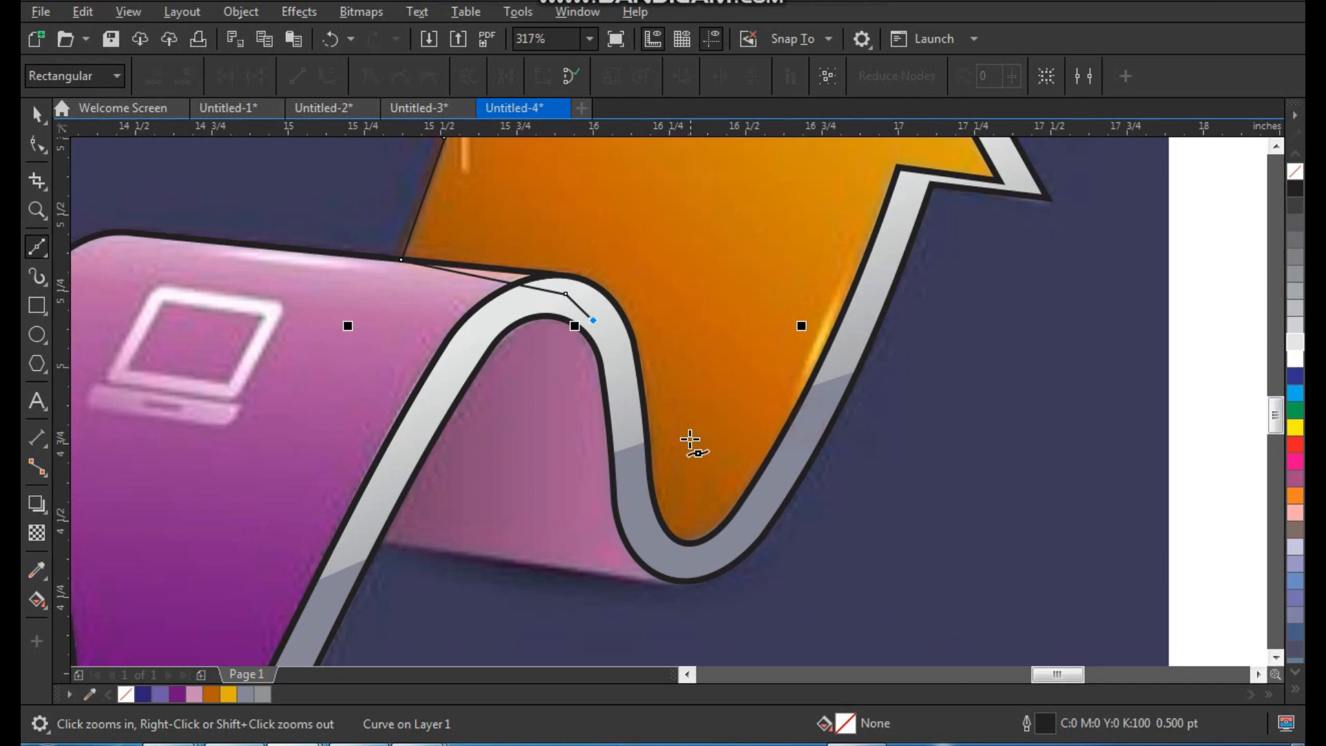
# - Continue the arrow outline inside the silver side, around the second valley and up to the arrowhead's lower outer corner
pyautogui.click(631, 402)
pyautogui.click(644, 526)
pyautogui.click(692, 558)
pyautogui.click(737, 537)
pyautogui.click(804, 428)
pyautogui.click(894, 223)
pyautogui.click(922, 176)
pyautogui.click(1023, 188)
# - Close the arrow outline by running it up inside the arrowhead's silver edge to the tip
pyautogui.scroll(-1, 940, 250)
pyautogui.press('F2')
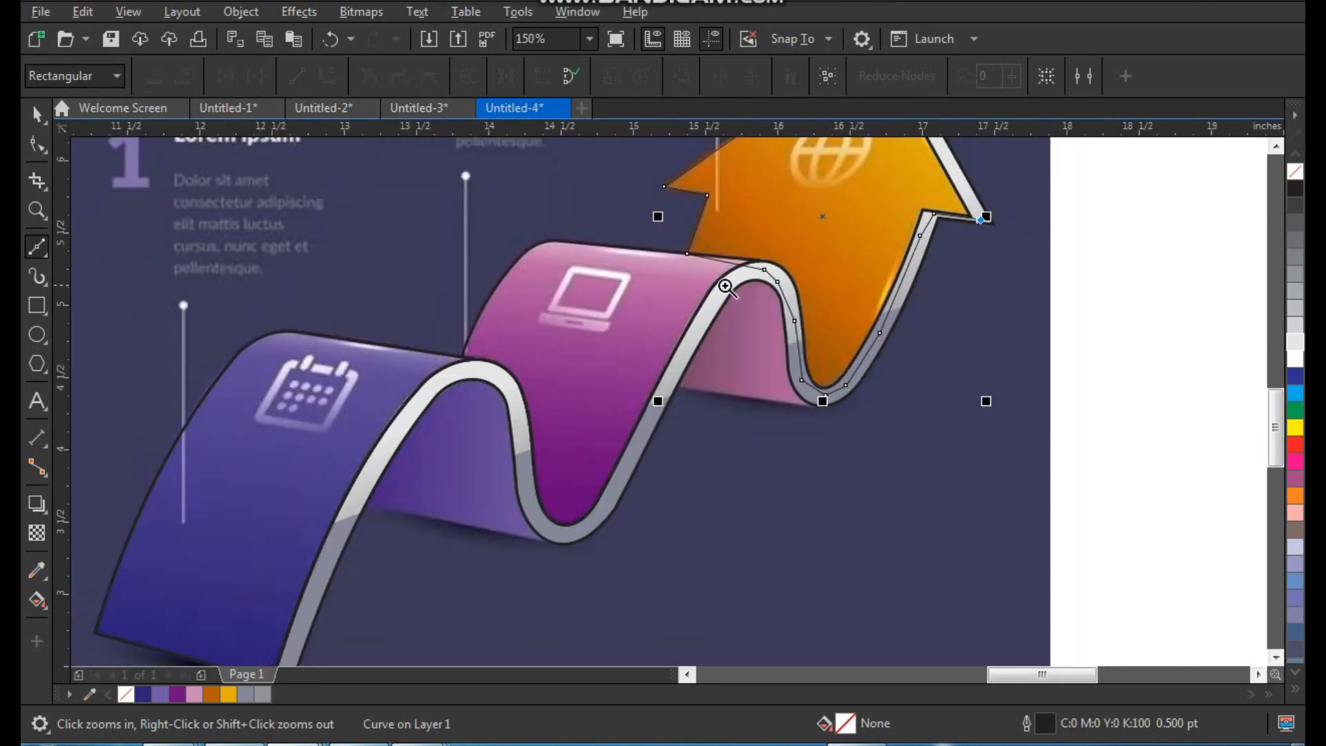
pyautogui.moveTo(723, 285); pyautogui.dragTo(1091, 138)
pyautogui.click(620, 200)
pyautogui.scroll(-2, 621, 200)
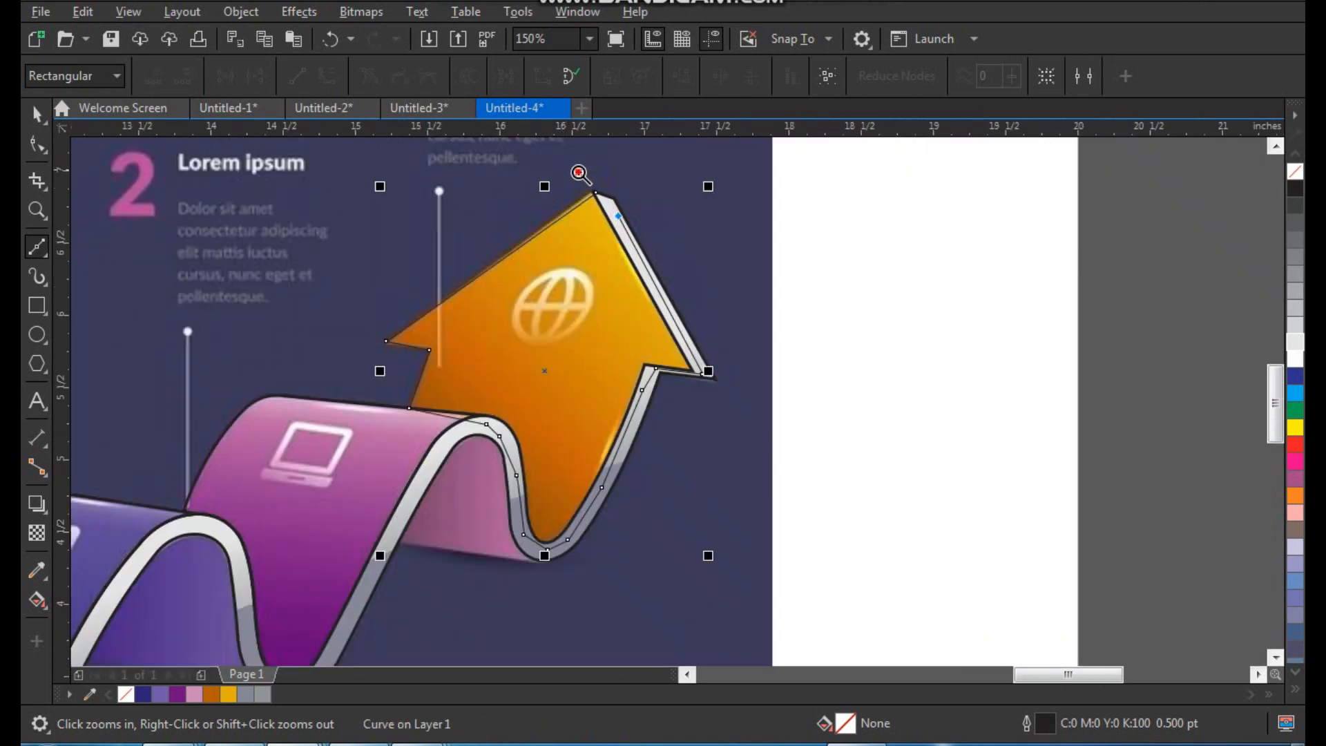
pyautogui.scroll(4, 580, 172)
pyautogui.click(621, 256)
# - Move the arrow outline's closing node at the tip so the slanted edge follows the reference arrow
pyautogui.press('F10')
pyautogui.moveTo(618, 256); pyautogui.dragTo(604, 246)
pyautogui.scroll(-2, 619, 338)
pyautogui.scroll(-1, 619, 337)
pyautogui.press('F2')
pyautogui.moveTo(703, 297); pyautogui.dragTo(438, 622)
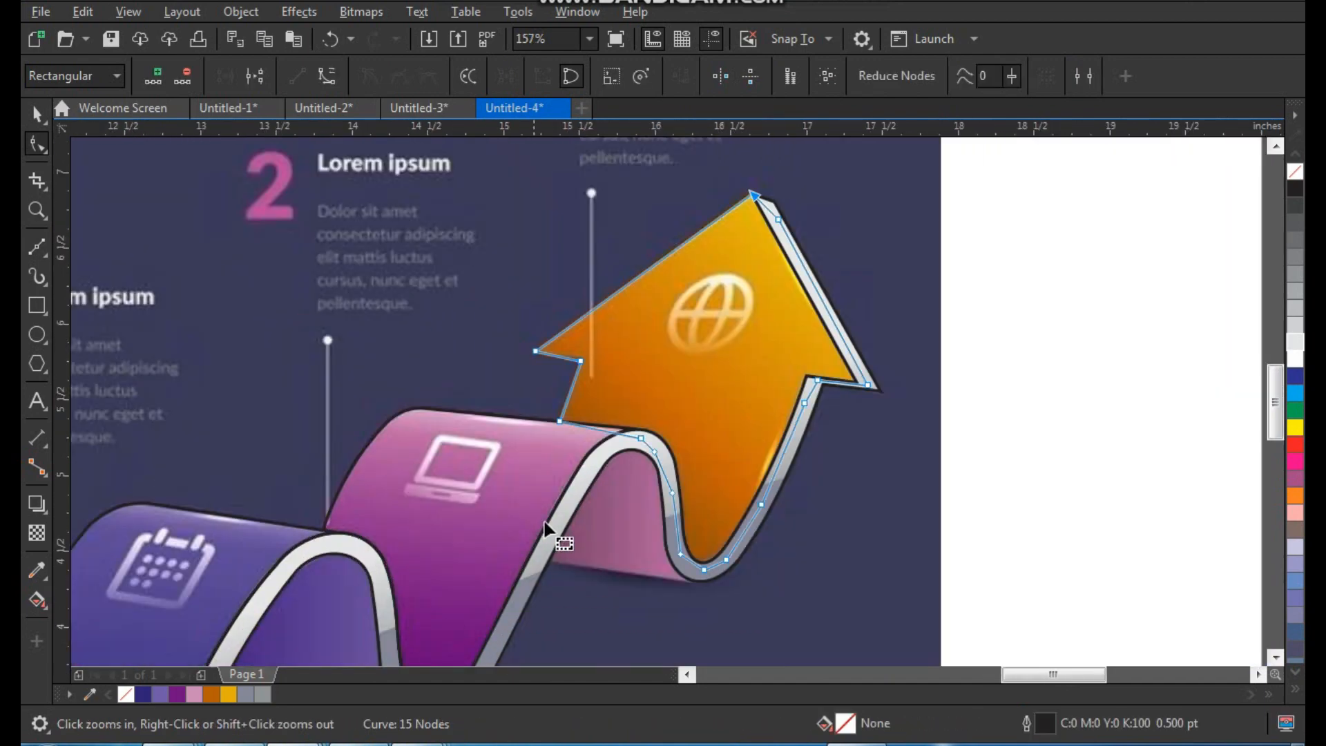
# - Trim the arrow outline against the silver side and set its outline width to 1.5 pt
pyautogui.press('space')
pyautogui.moveTo(602, 456); pyautogui.dragTo(615, 474)
pyautogui.hotkey('ctrl', 'z')
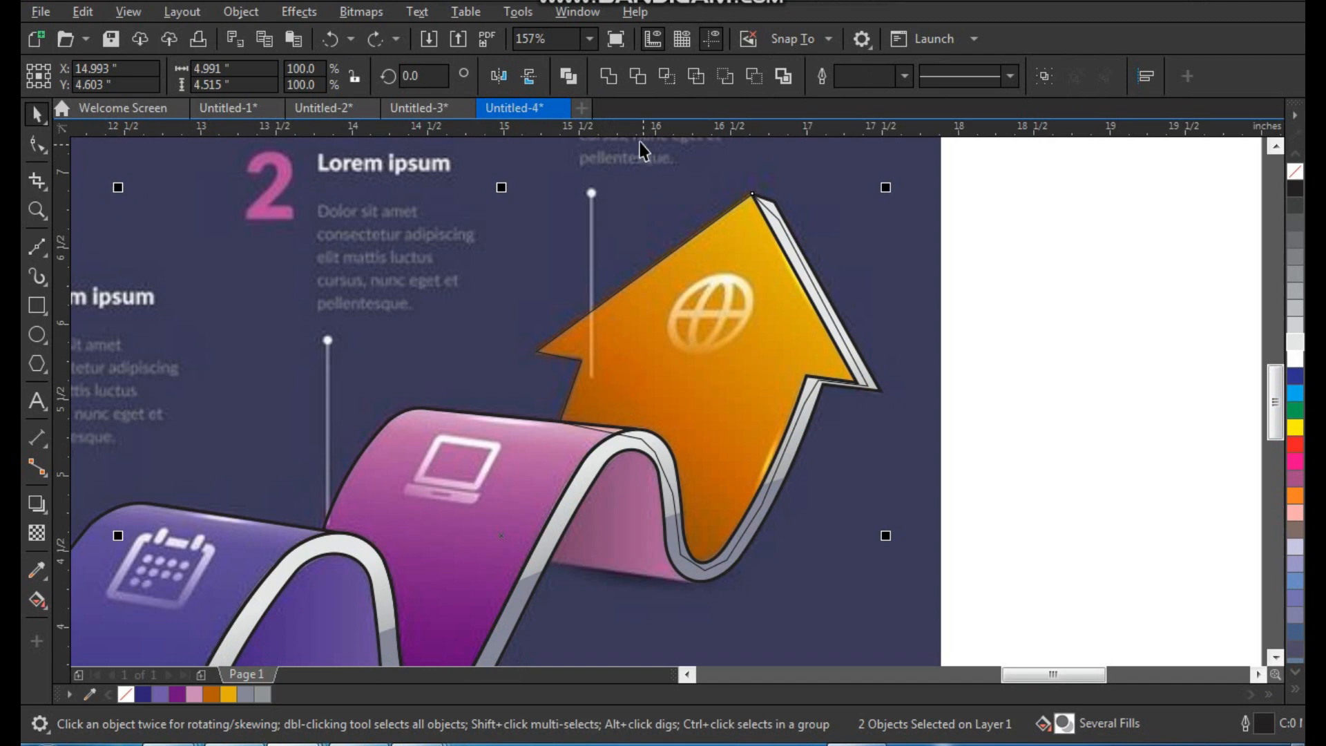
pyautogui.click(637, 78)
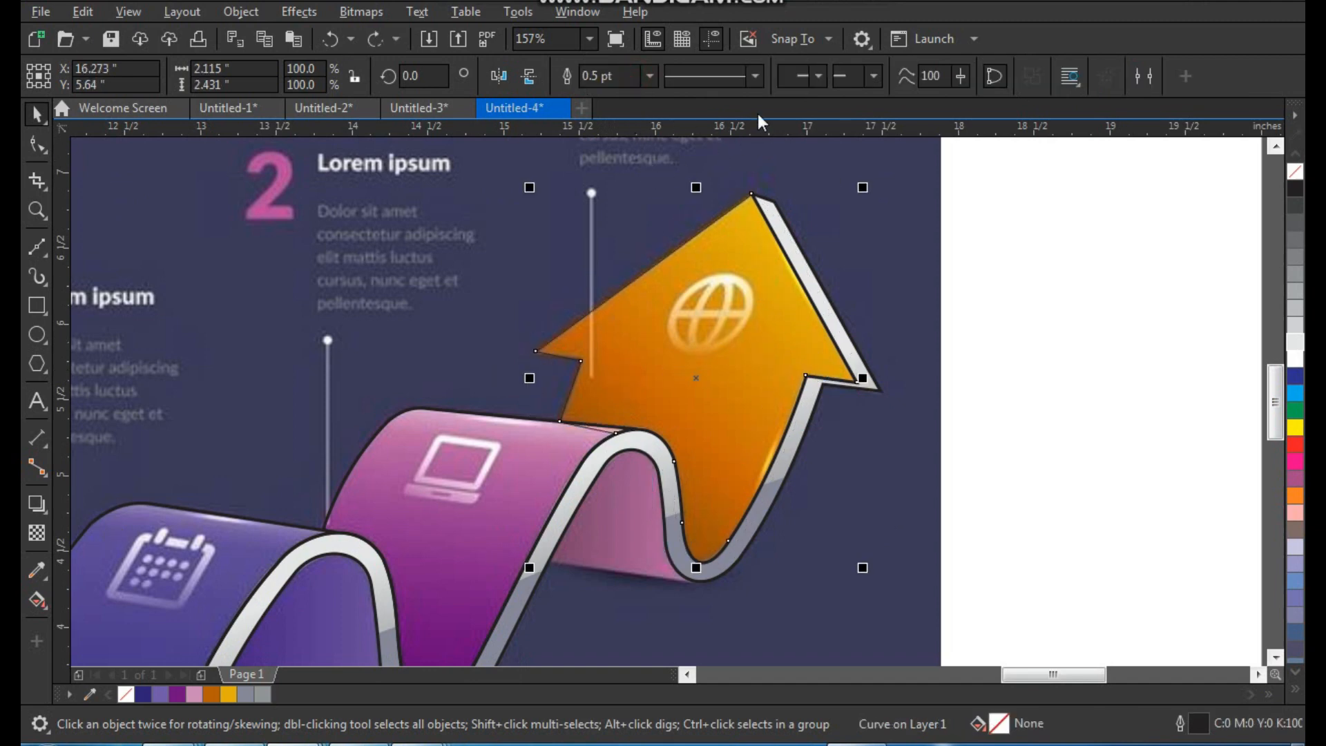
pyautogui.click(649, 76)
pyautogui.click(636, 177)
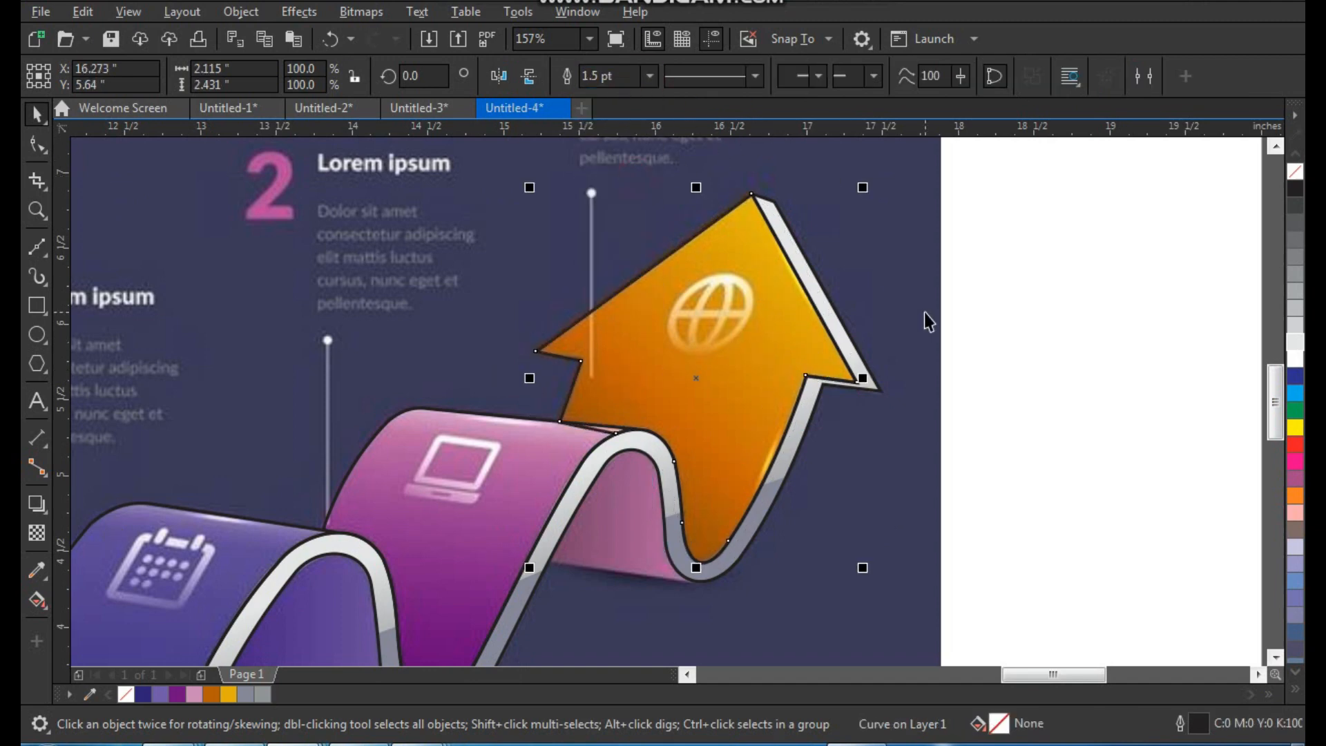
# - Trim the arrow outline against the pink section where the two overlap at the second crest
pyautogui.press('z')
pyautogui.click(553, 463)
pyautogui.press('space')
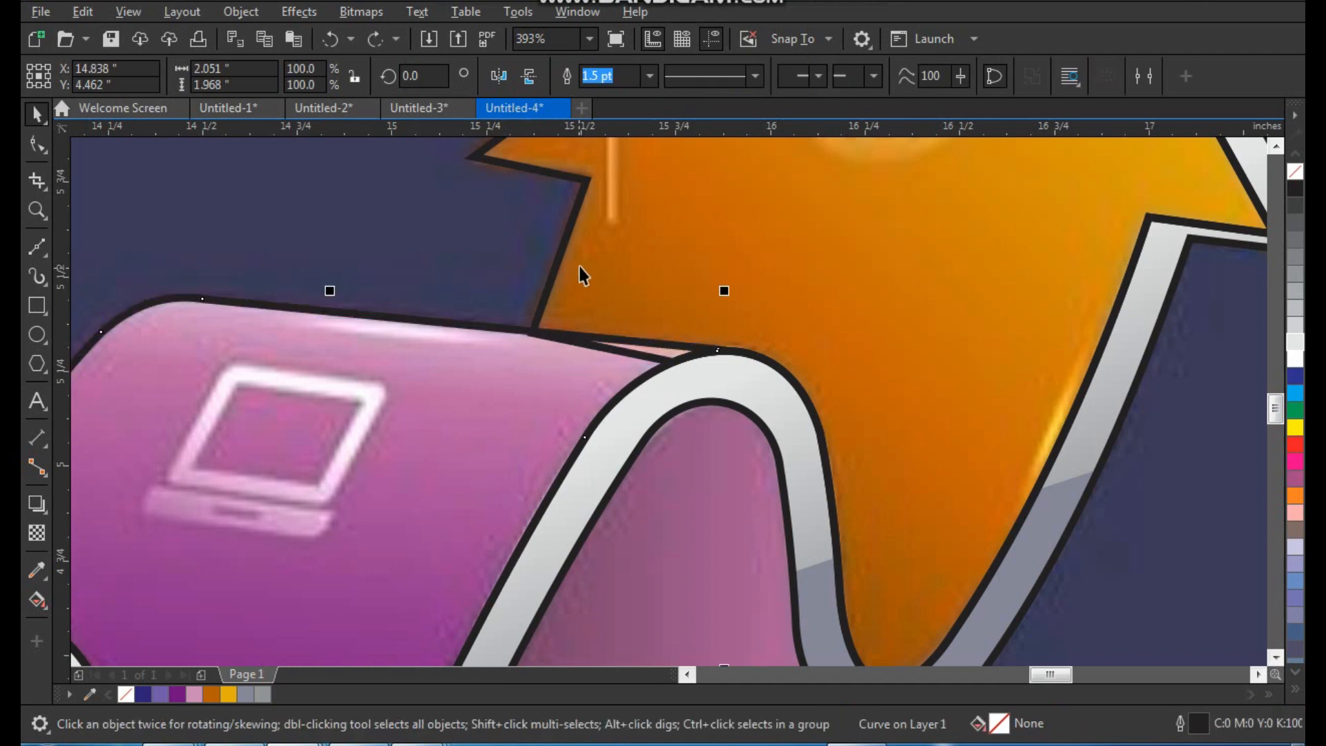
pyautogui.keyDown('shift'); pyautogui.click(592, 259); pyautogui.keyUp('shift')
pyautogui.click(638, 76)
# - Fill the blue section with dark blue R47 G34 B124 and stretch a linear fountain fill from its lower part up to the crest
pyautogui.scroll(-2, 728, 263)
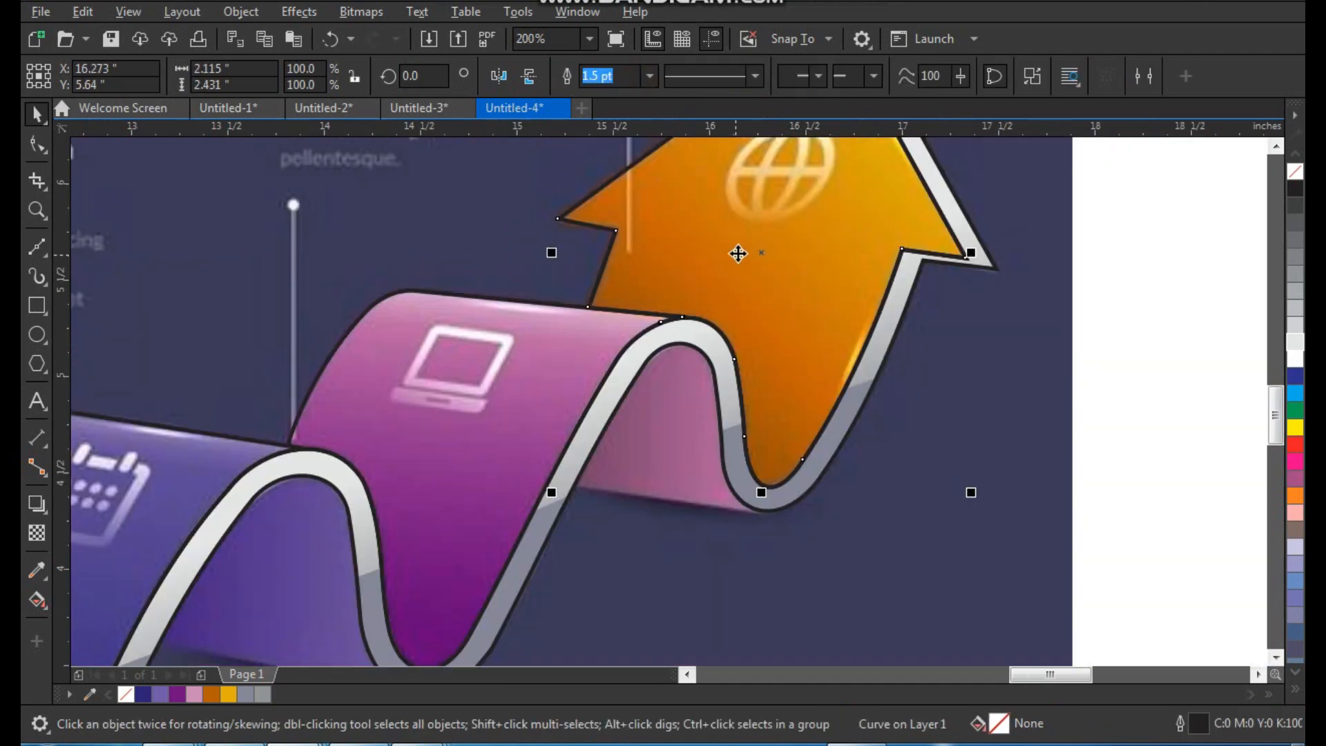
pyautogui.scroll(-1, 745, 354)
pyautogui.click(982, 332)
pyautogui.press('F2')
pyautogui.moveTo(971, 193); pyautogui.dragTo(303, 654)
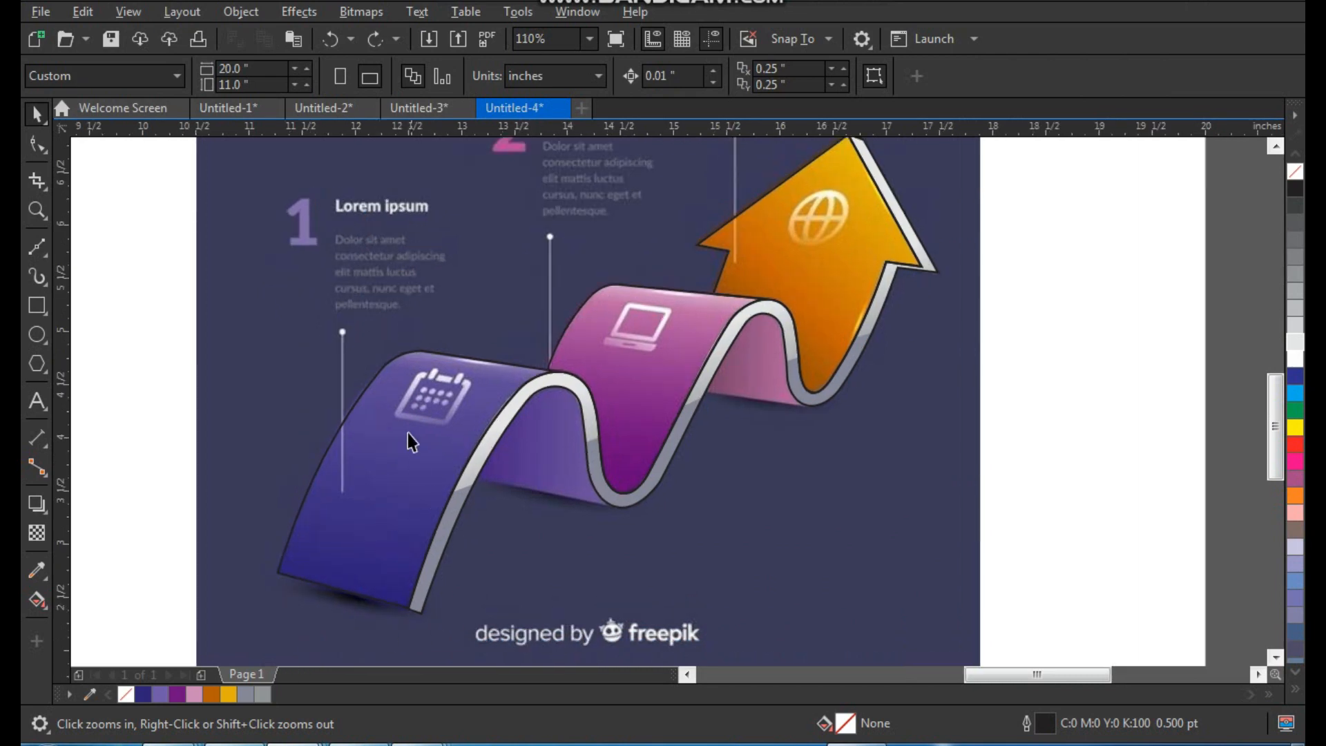
pyautogui.moveTo(265, 200); pyautogui.dragTo(741, 606)
pyautogui.click(514, 561)
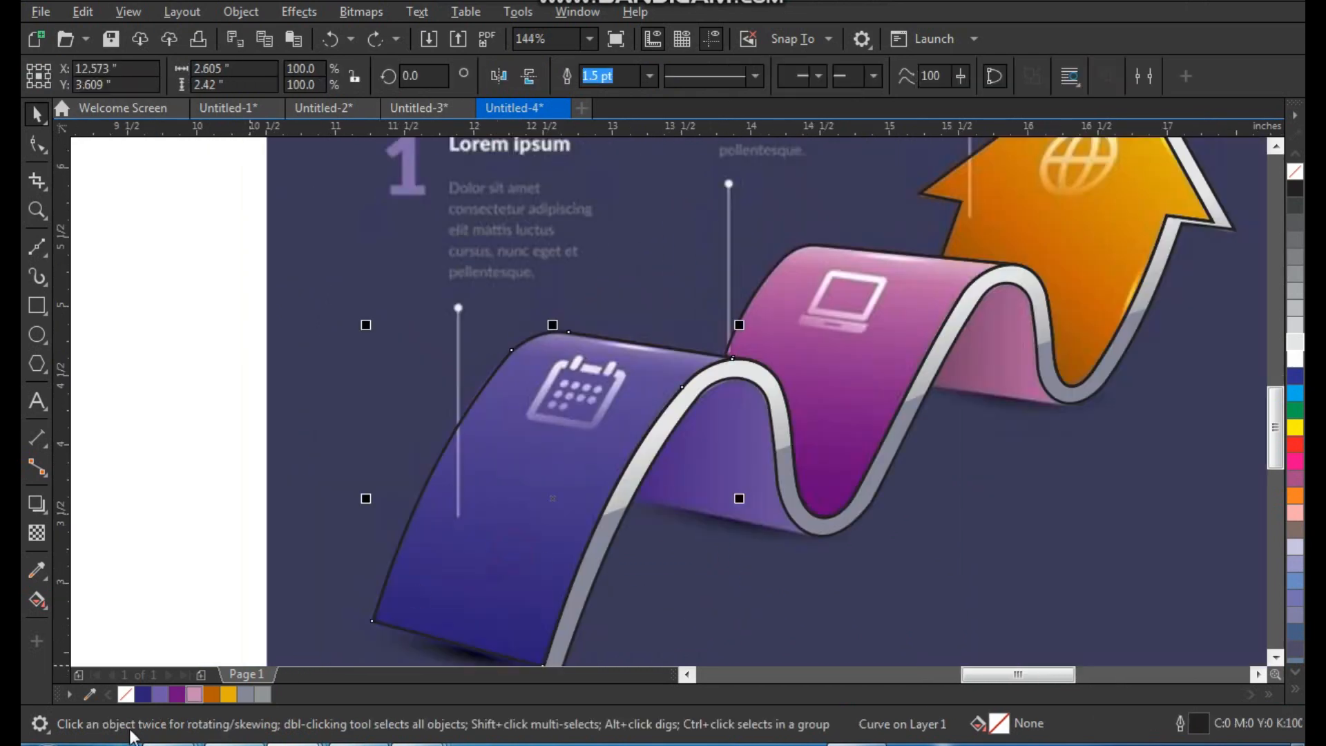
pyautogui.click(143, 695)
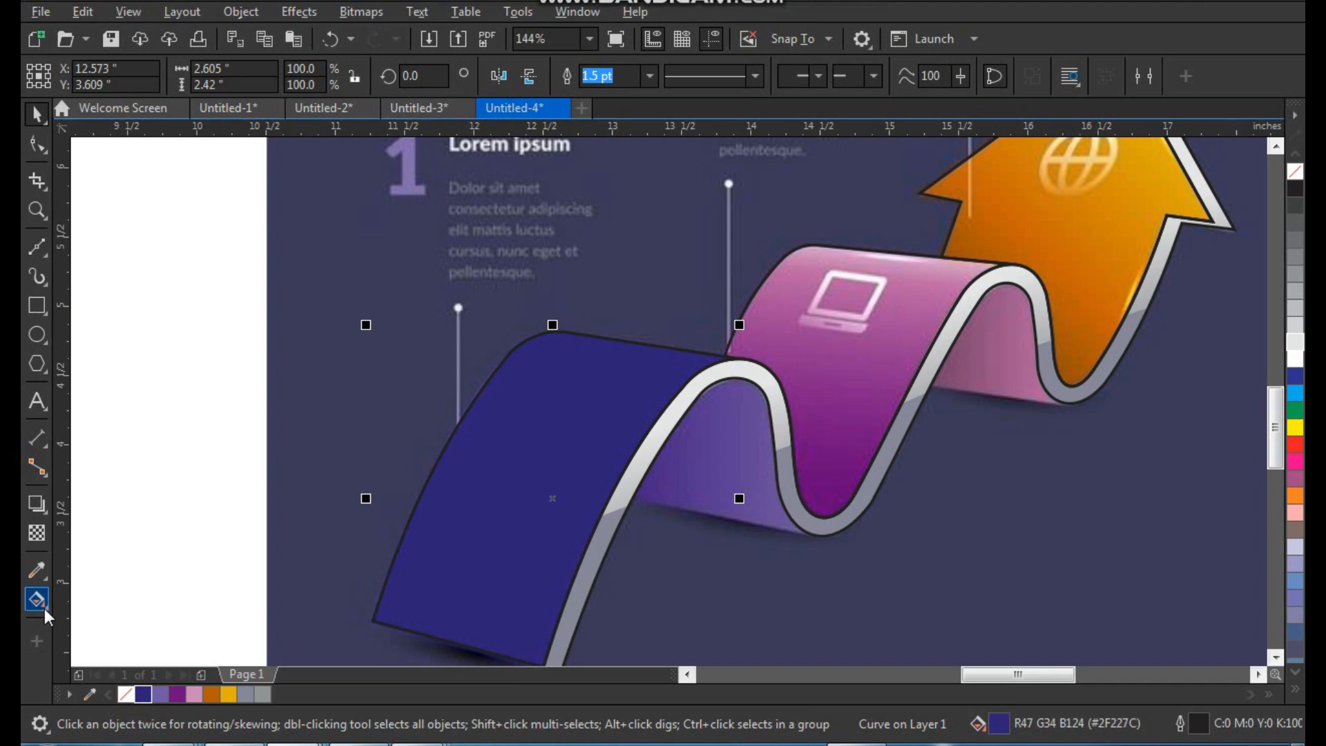
pyautogui.click(85, 602)
pyautogui.moveTo(479, 572); pyautogui.dragTo(612, 362)
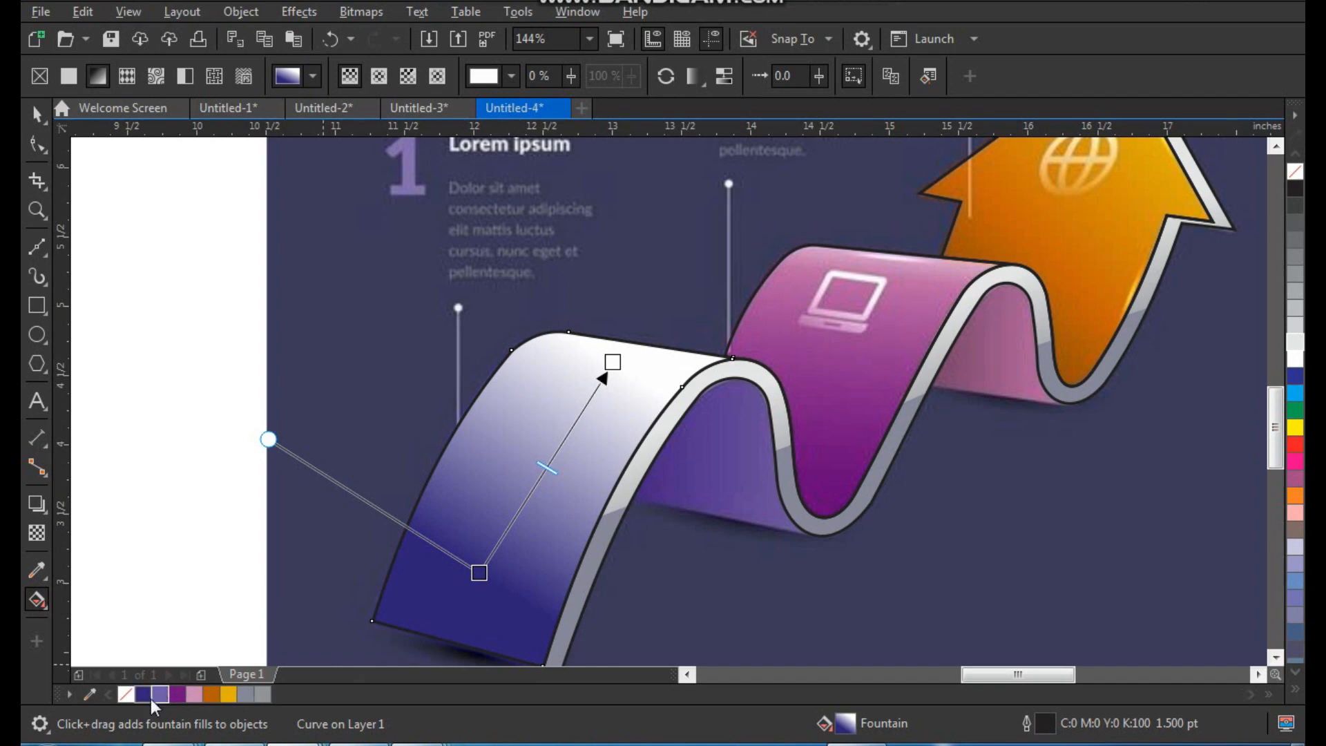
# - Color the gradient's upper end light purple and adjust both ends so the blend follows the blue section's slope
pyautogui.moveTo(616, 363); pyautogui.dragTo(614, 363)
pyautogui.moveTo(488, 574); pyautogui.dragTo(529, 531)
pyautogui.hotkey('ctrl', 'z')
pyautogui.moveTo(484, 572); pyautogui.dragTo(513, 579)
pyautogui.moveTo(614, 364); pyautogui.dragTo(598, 363)
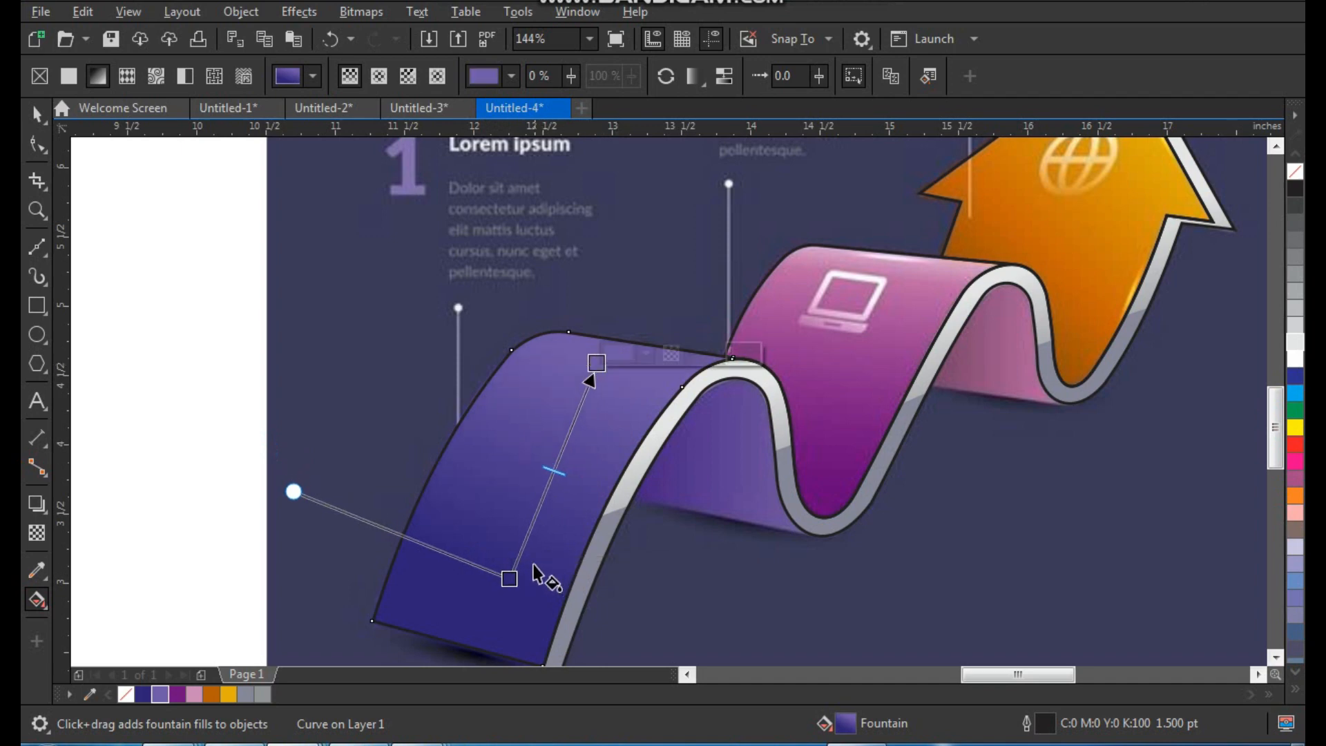
pyautogui.moveTo(510, 575); pyautogui.dragTo(518, 544)
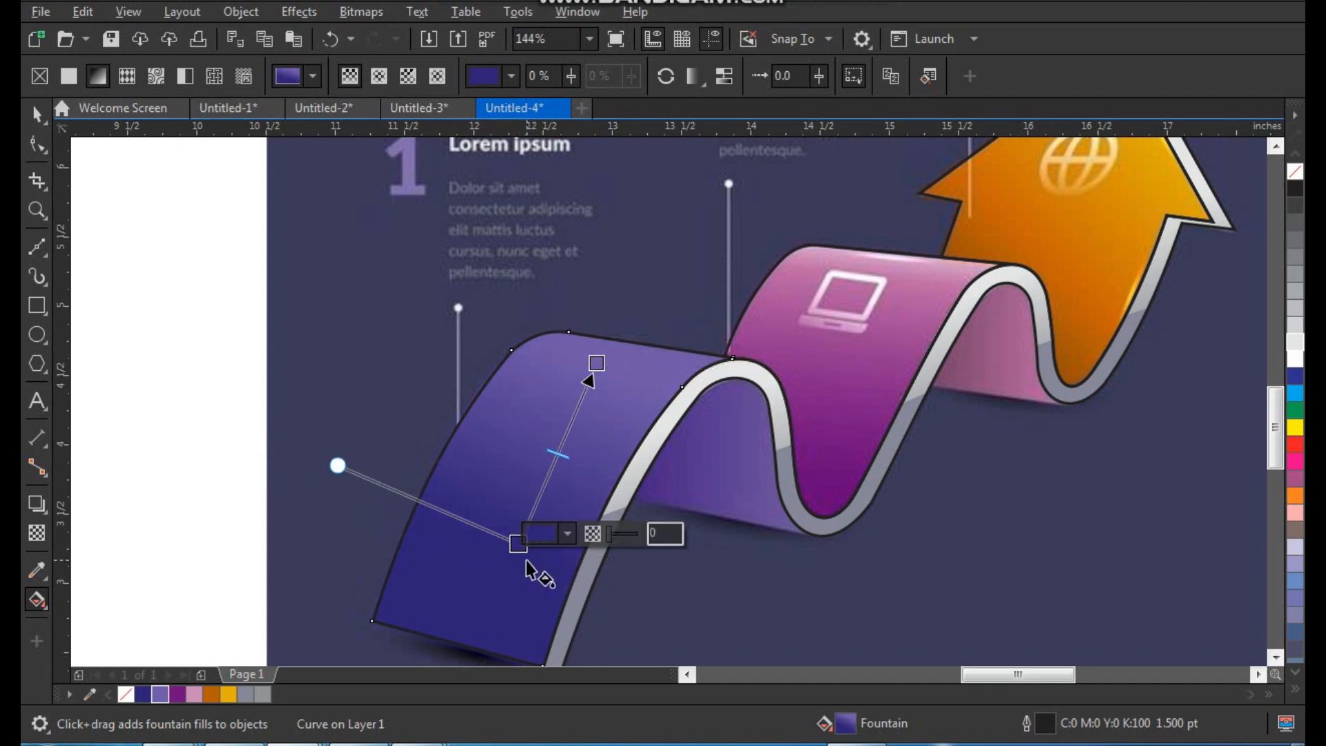
pyautogui.press('space')
pyautogui.press('F2')
pyautogui.moveTo(553, 287); pyautogui.dragTo(893, 564)
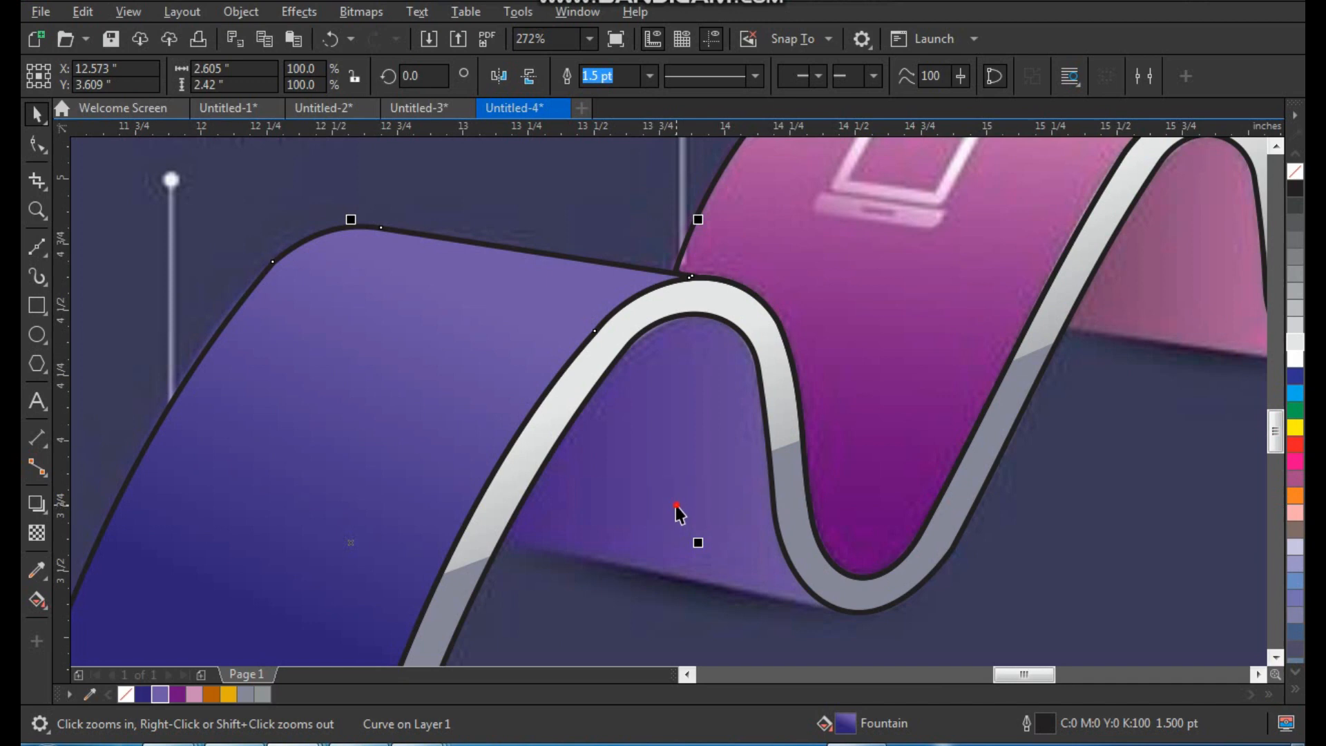
pyautogui.moveTo(663, 510); pyautogui.dragTo(689, 520)
pyautogui.hotkey('ctrl', 'z')
pyautogui.scroll(-2, 575, 454)
# - Draw a straight line along the lower edge of the blue section's underside, with both ends inside the silver side
pyautogui.press('F2')
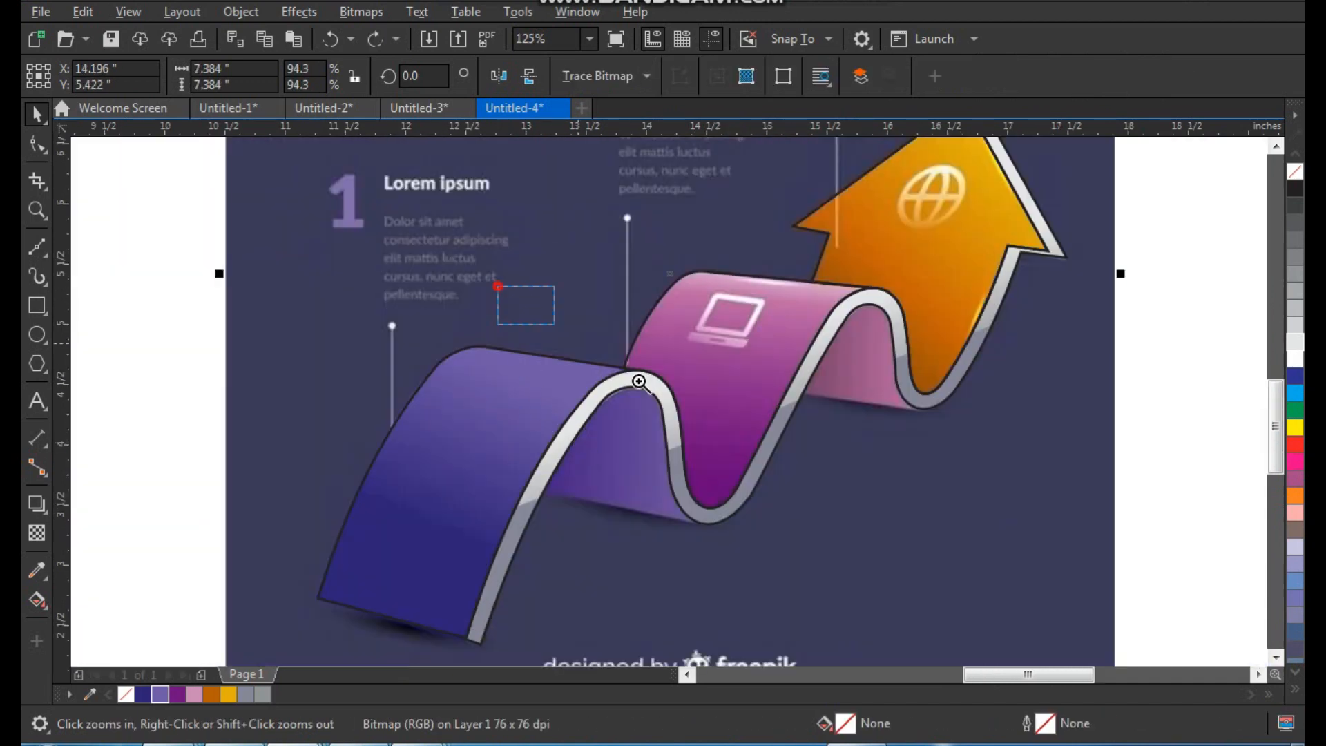
pyautogui.moveTo(498, 285); pyautogui.dragTo(911, 553)
pyautogui.moveTo(805, 295); pyautogui.dragTo(327, 623)
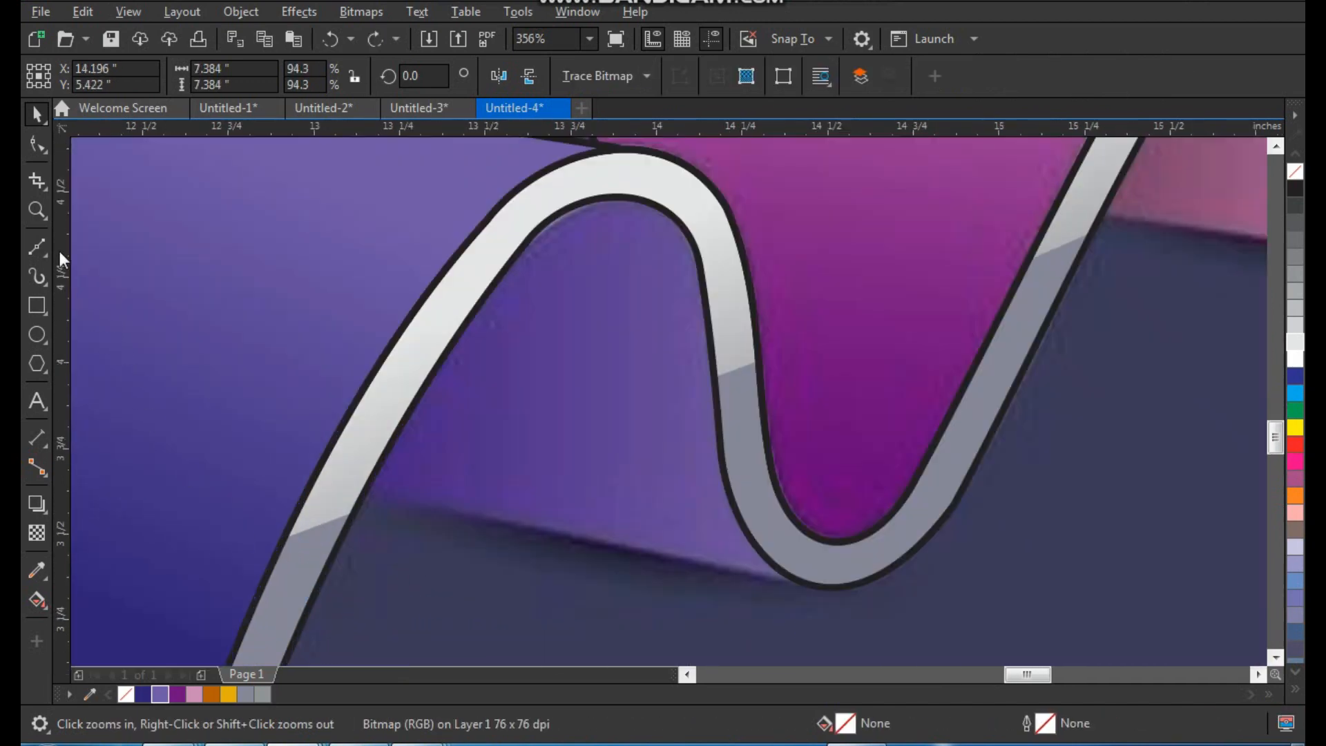
pyautogui.click(37, 246)
pyautogui.click(352, 486)
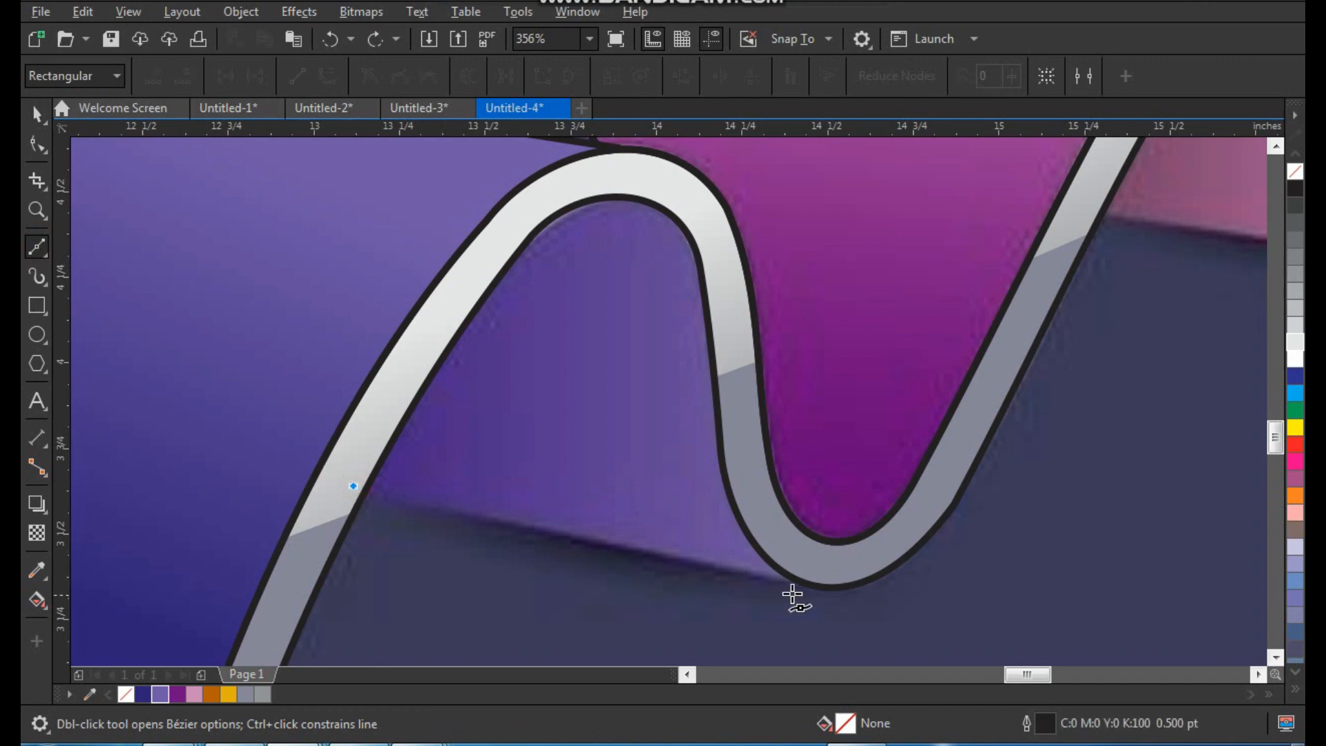
pyautogui.click(811, 583)
pyautogui.press('space')
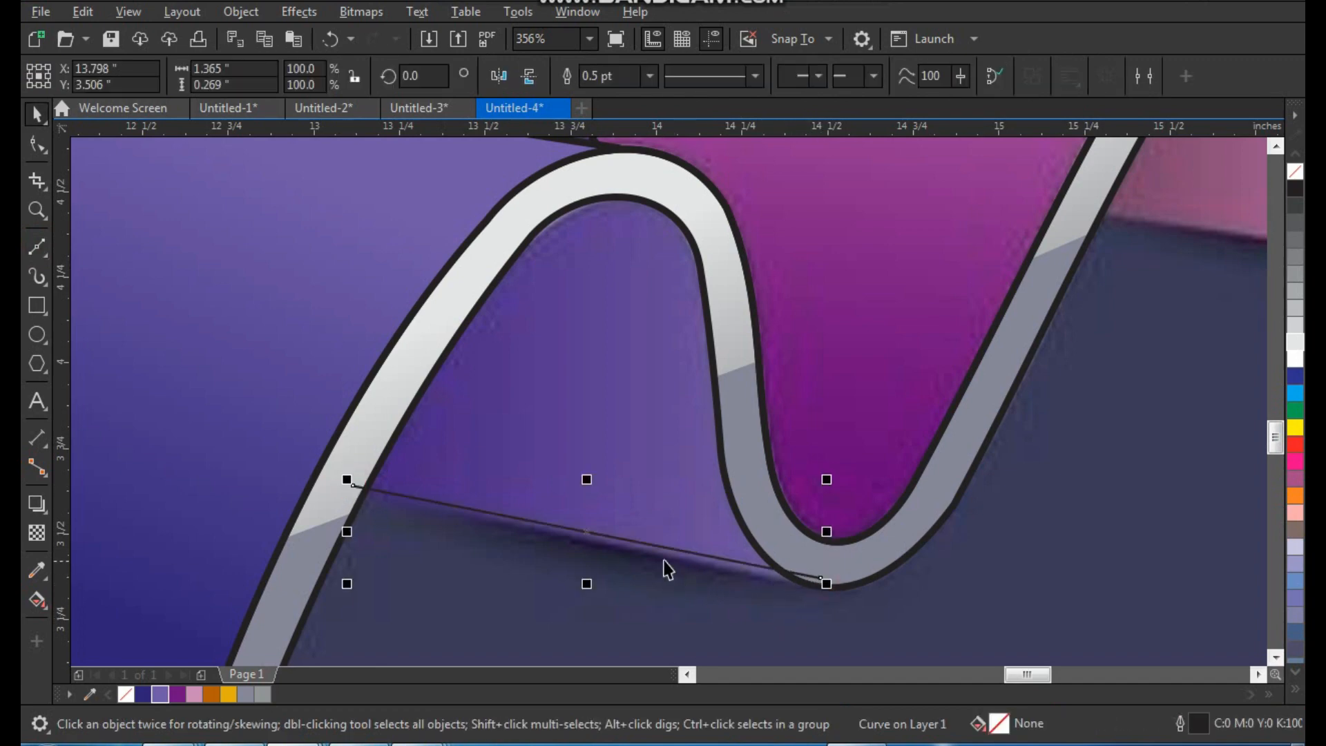
# - Draw a straight line along the lower edge of the pink section's underside, ending inside the silver side
pyautogui.scroll(-3, 569, 512)
pyautogui.press('F2')
pyautogui.moveTo(686, 346); pyautogui.dragTo(871, 498)
pyautogui.press('space')
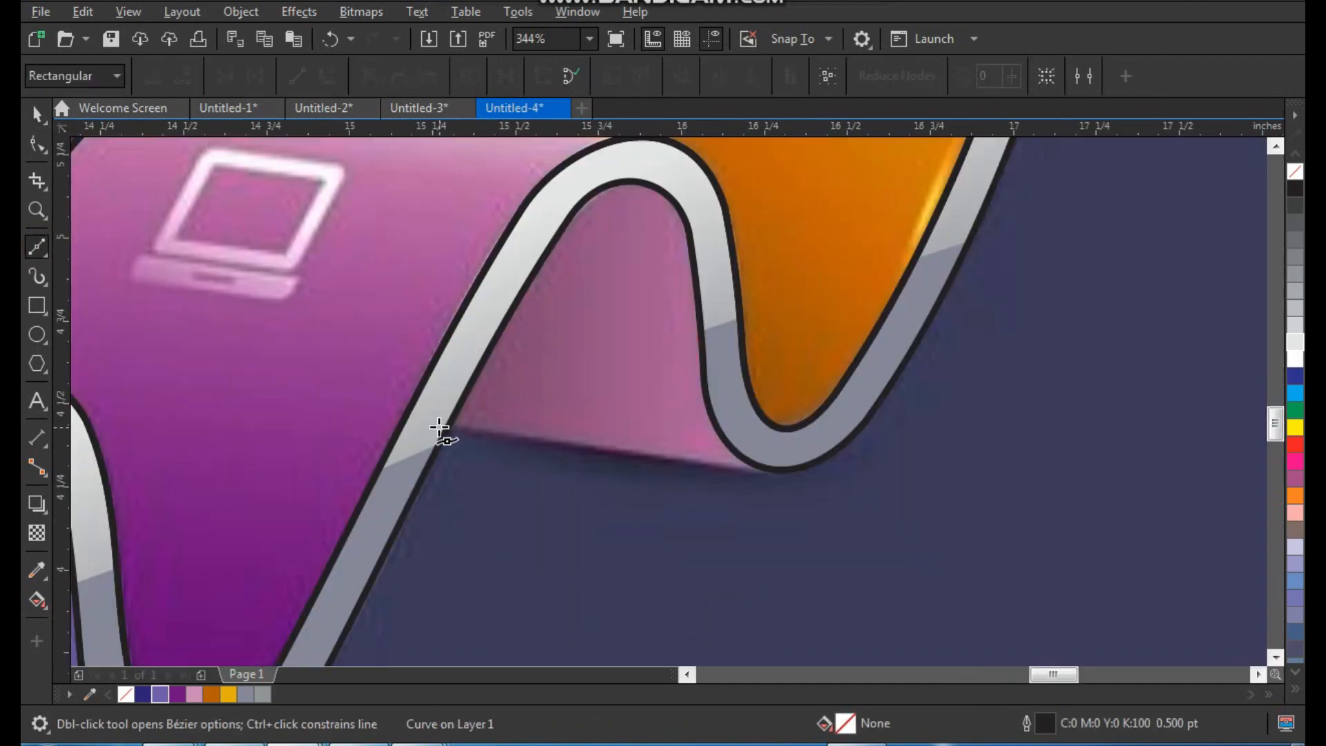
pyautogui.click(438, 427)
pyautogui.click(769, 467)
pyautogui.press('space')
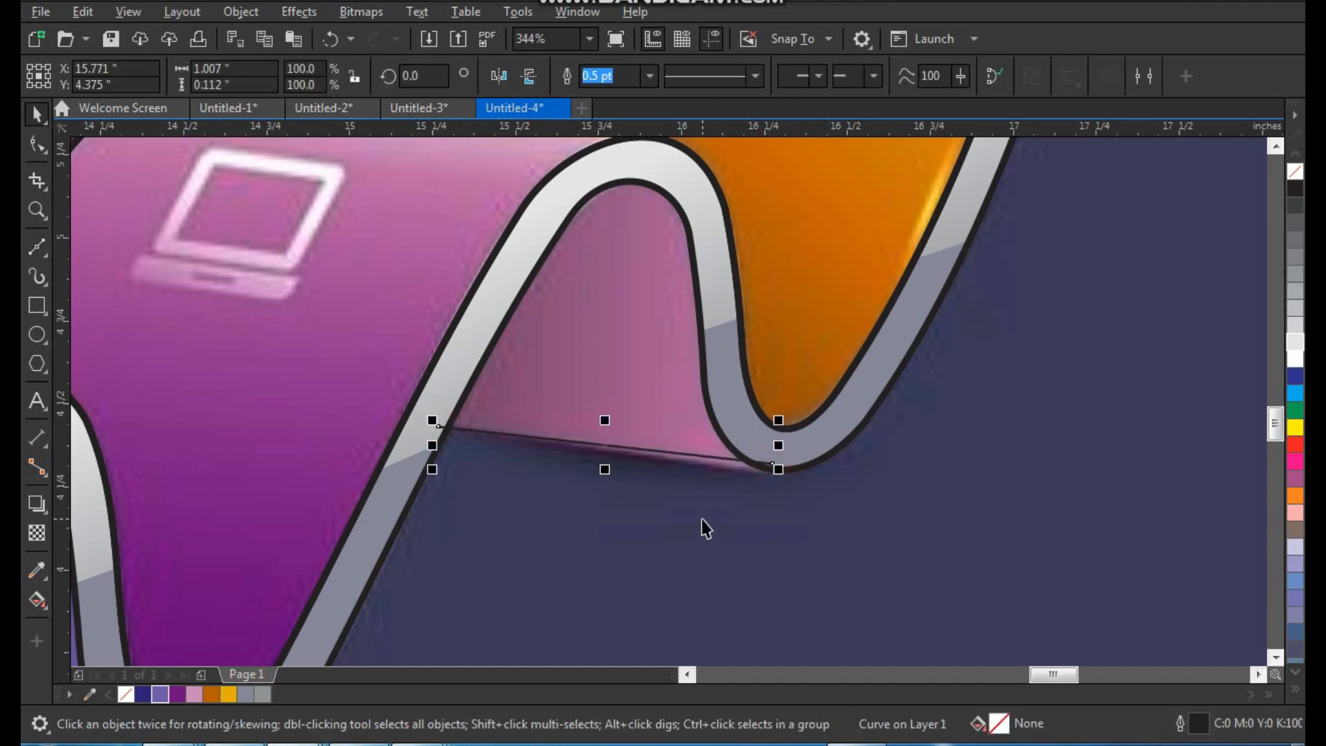
# - Create closed shapes for the blue and pink undersides by applying Smart Fill to the two enclosed areas
pyautogui.scroll(-12, 706, 500)
pyautogui.press('F2')
pyautogui.moveTo(783, 410); pyautogui.dragTo(528, 599)
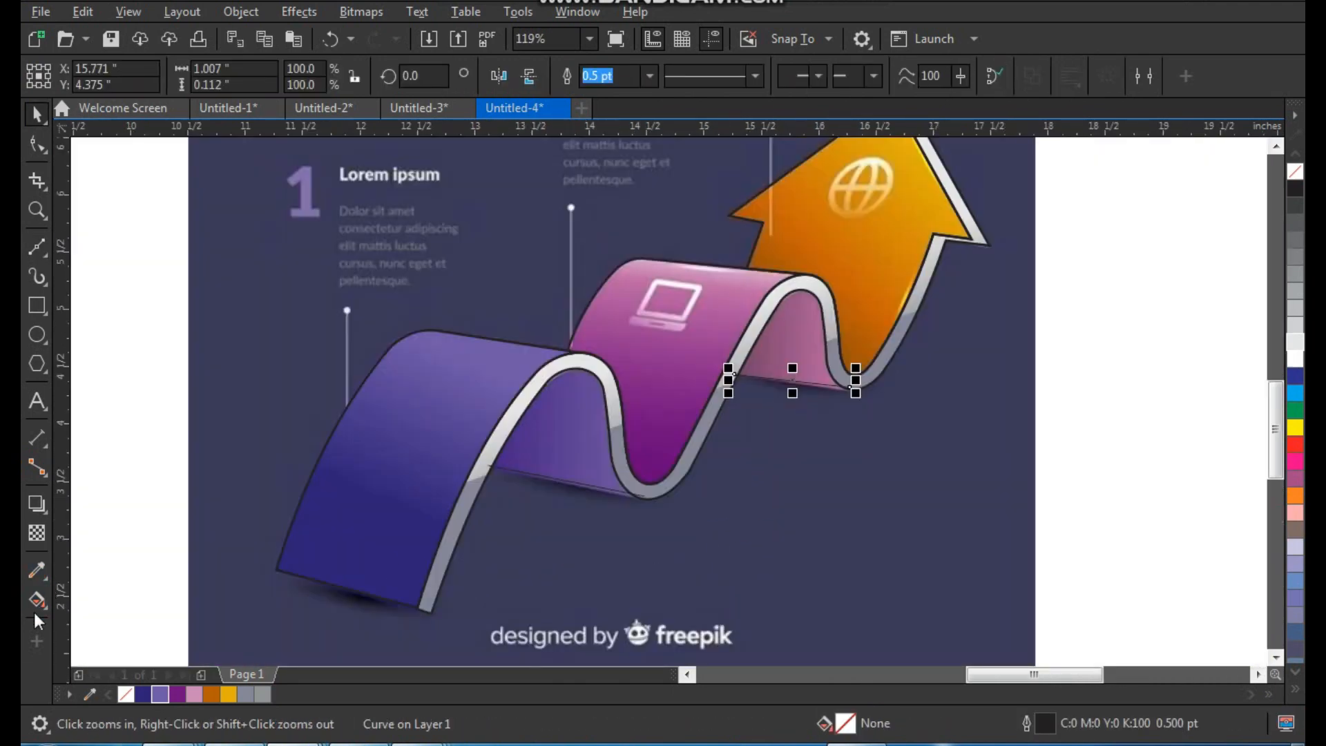
pyautogui.click(45, 607)
pyautogui.click(83, 622)
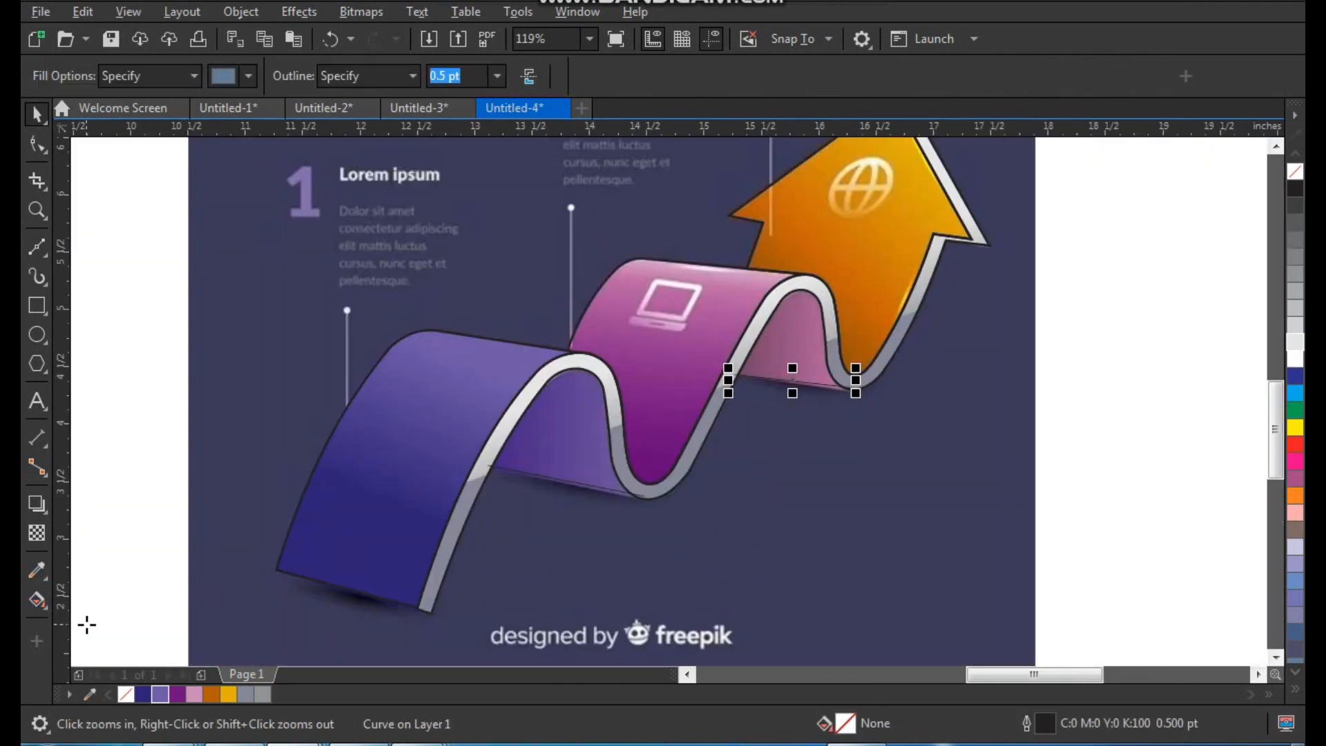
pyautogui.click(591, 446)
pyautogui.click(791, 352)
pyautogui.press('space')
# - Delete the two straight helper lines under the ribbon while keeping the filled underside shapes
pyautogui.moveTo(890, 361); pyautogui.dragTo(478, 560)
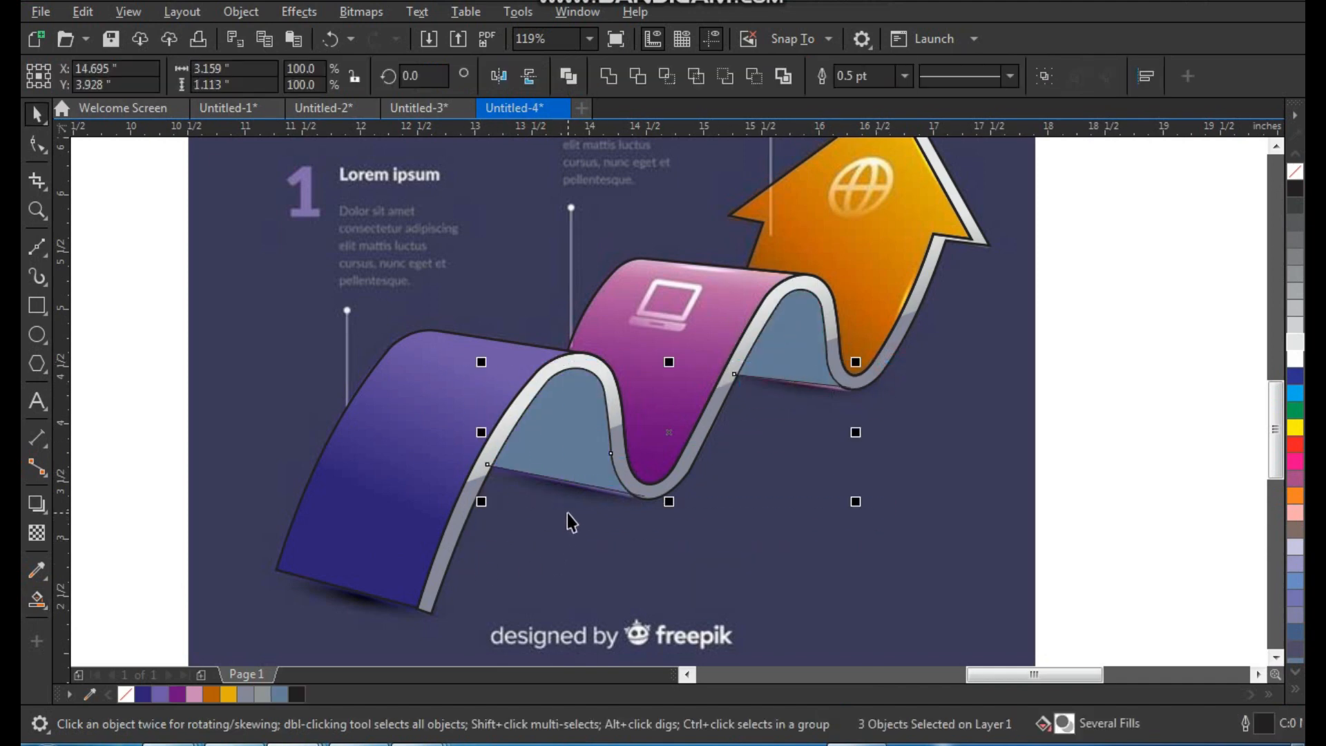
pyautogui.press('Delete')
pyautogui.hotkey('ctrl', 'z')
pyautogui.keyDown('shift'); pyautogui.click(574, 458); pyautogui.keyUp('shift')
pyautogui.press('Delete')
# - Copy the fill properties of the blue section onto its underside shape
pyautogui.click(574, 453)
pyautogui.press('F2')
pyautogui.moveTo(680, 282); pyautogui.dragTo(325, 630)
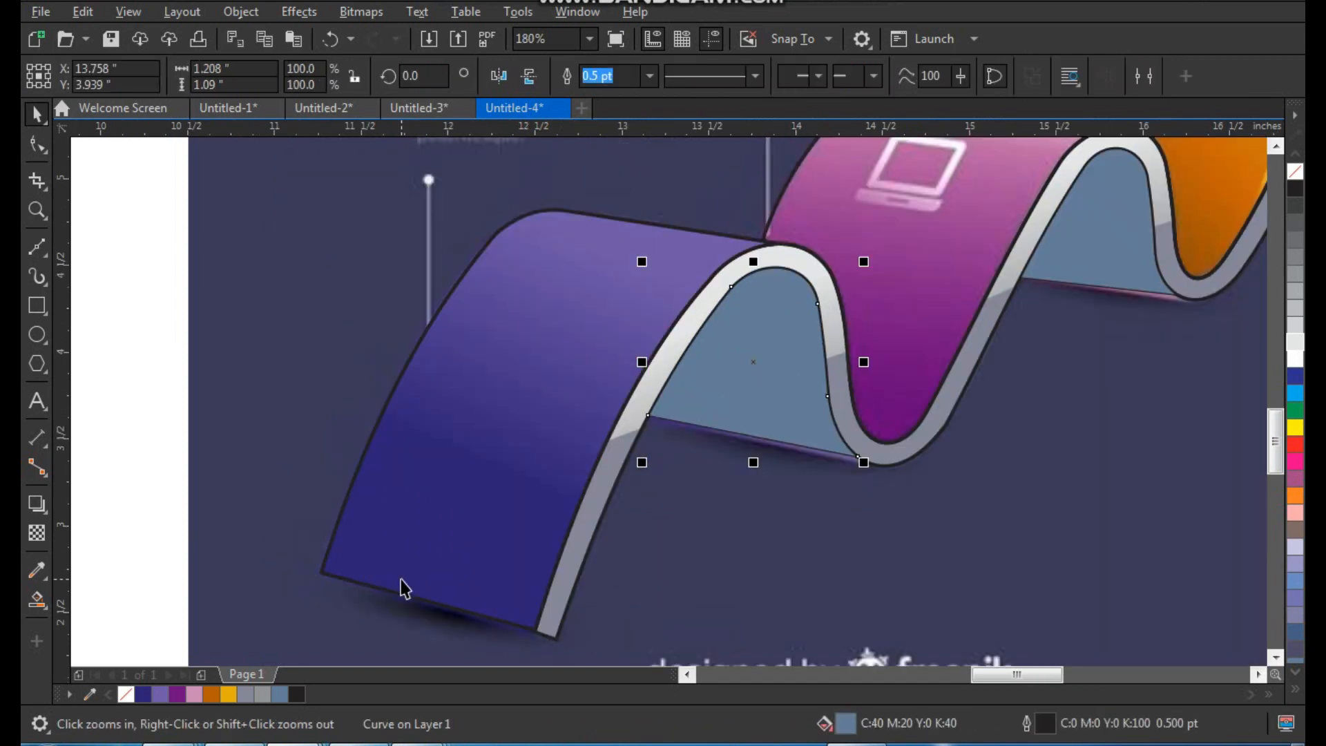
pyautogui.click(473, 479)
pyautogui.moveTo(746, 355); pyautogui.dragTo(757, 373)
pyautogui.hotkey('ctrl', 'z')
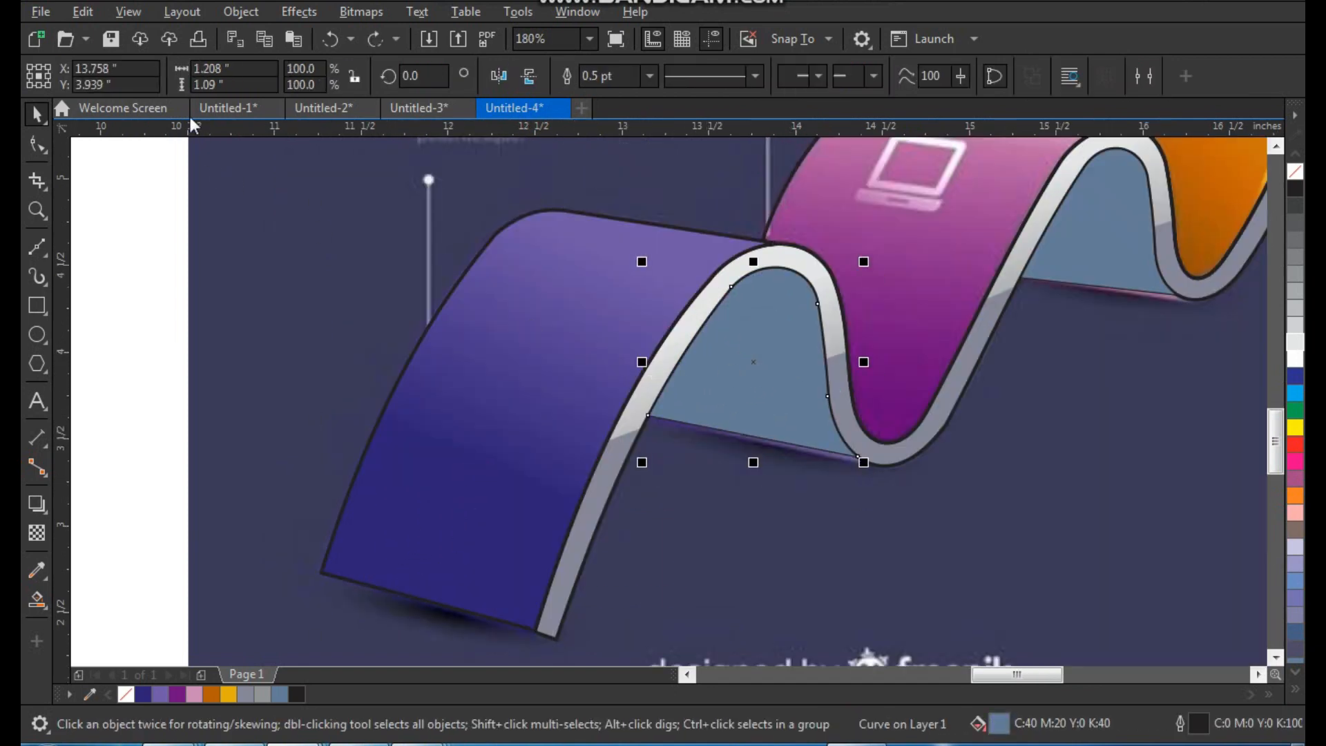
pyautogui.click(127, 12)
pyautogui.moveTo(83, 12)
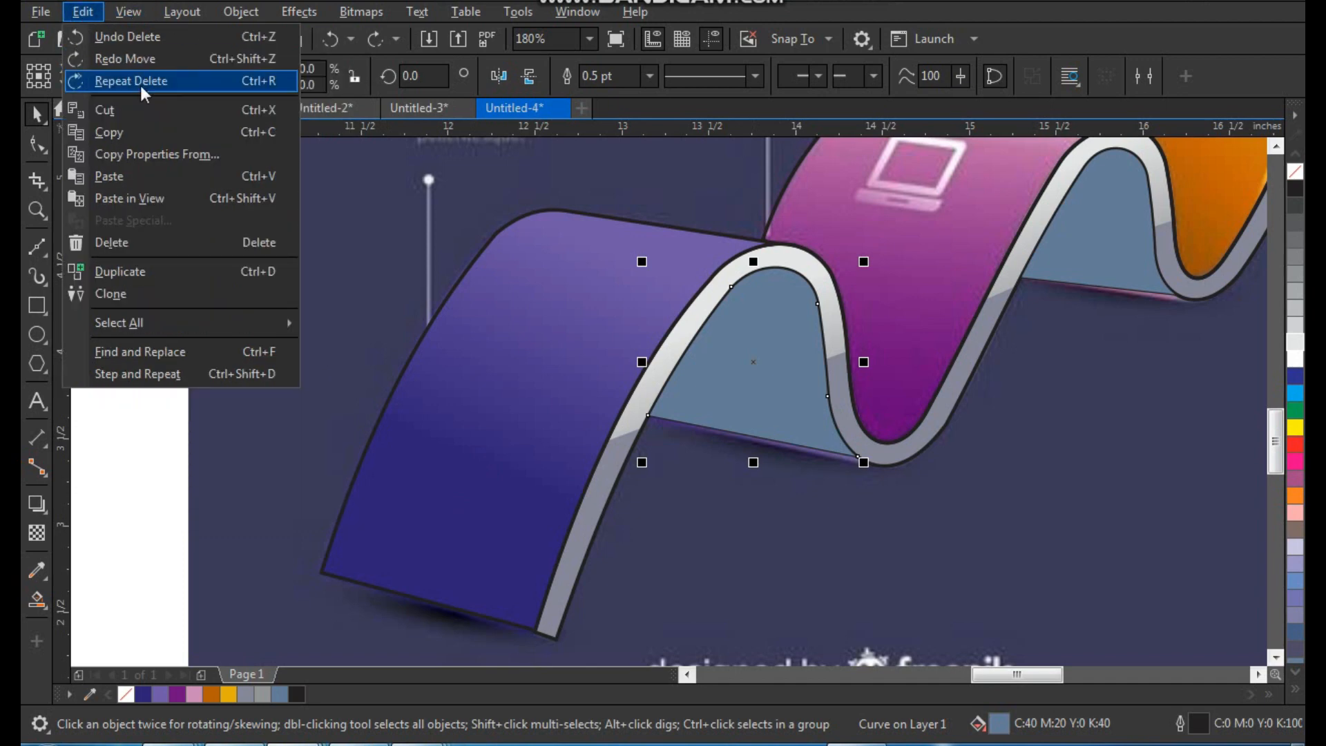
pyautogui.click(175, 153)
pyautogui.click(504, 342)
pyautogui.click(683, 399)
pyautogui.click(547, 417)
# - Fill the pink section with the dark purple sampled in the document palette
pyautogui.scroll(-1, 546, 416)
pyautogui.press('F2')
pyautogui.moveTo(1002, 516); pyautogui.dragTo(998, 513)
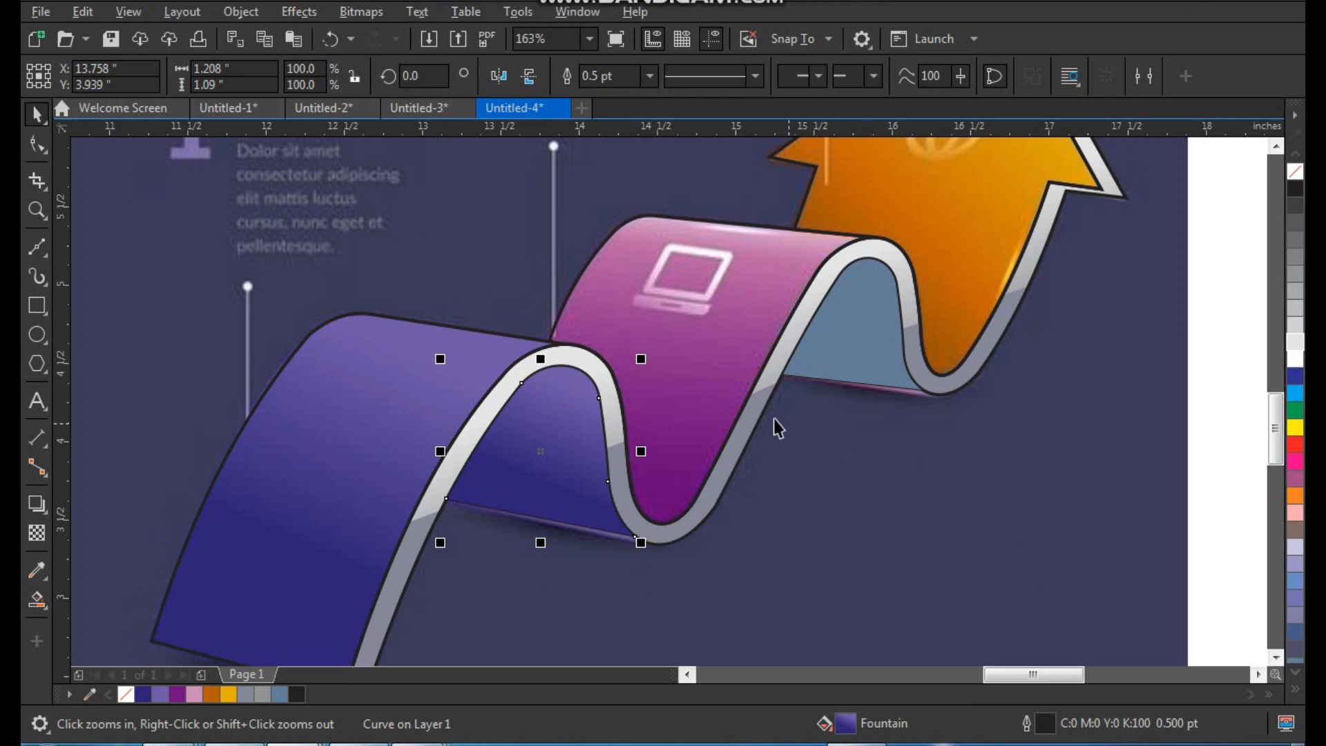
pyautogui.moveTo(551, 196); pyautogui.dragTo(981, 566)
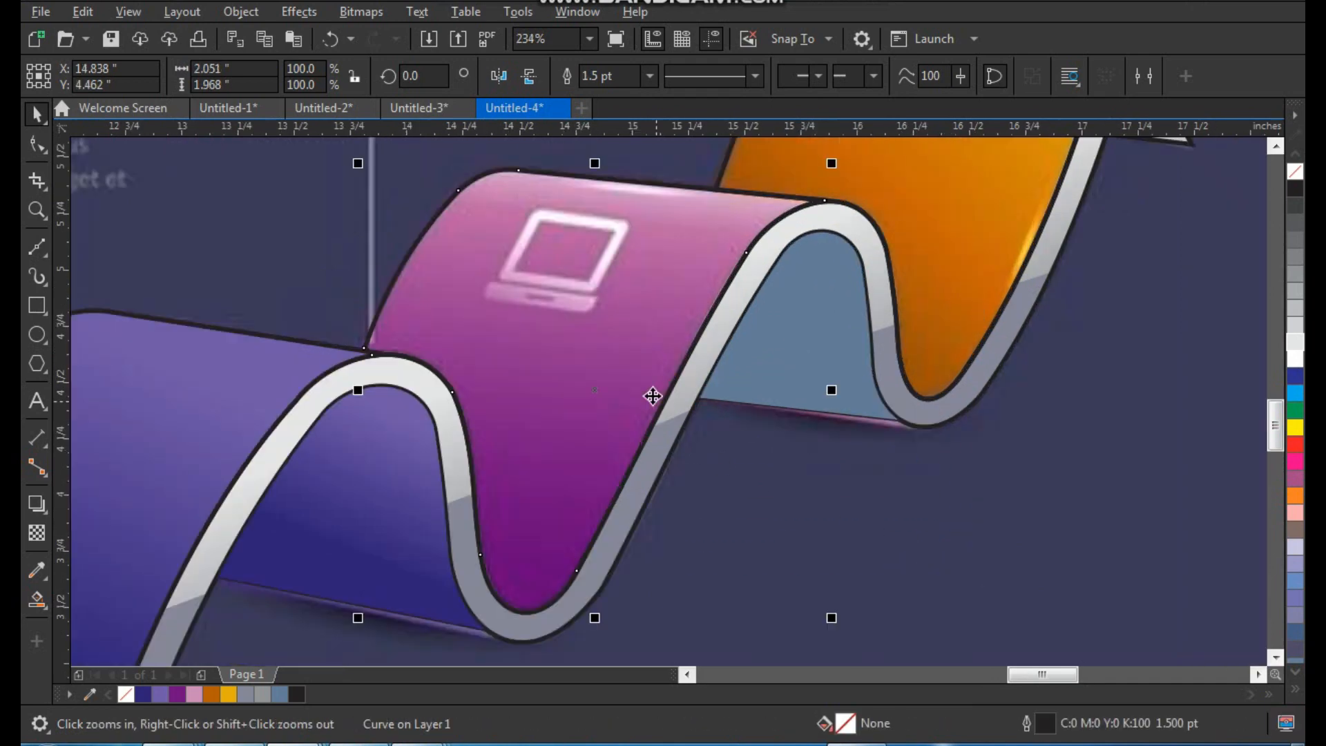
pyautogui.press('space')
pyautogui.click(591, 366)
pyautogui.moveTo(602, 359); pyautogui.dragTo(588, 359)
pyautogui.hotkey('ctrl', 'z')
pyautogui.click(181, 694)
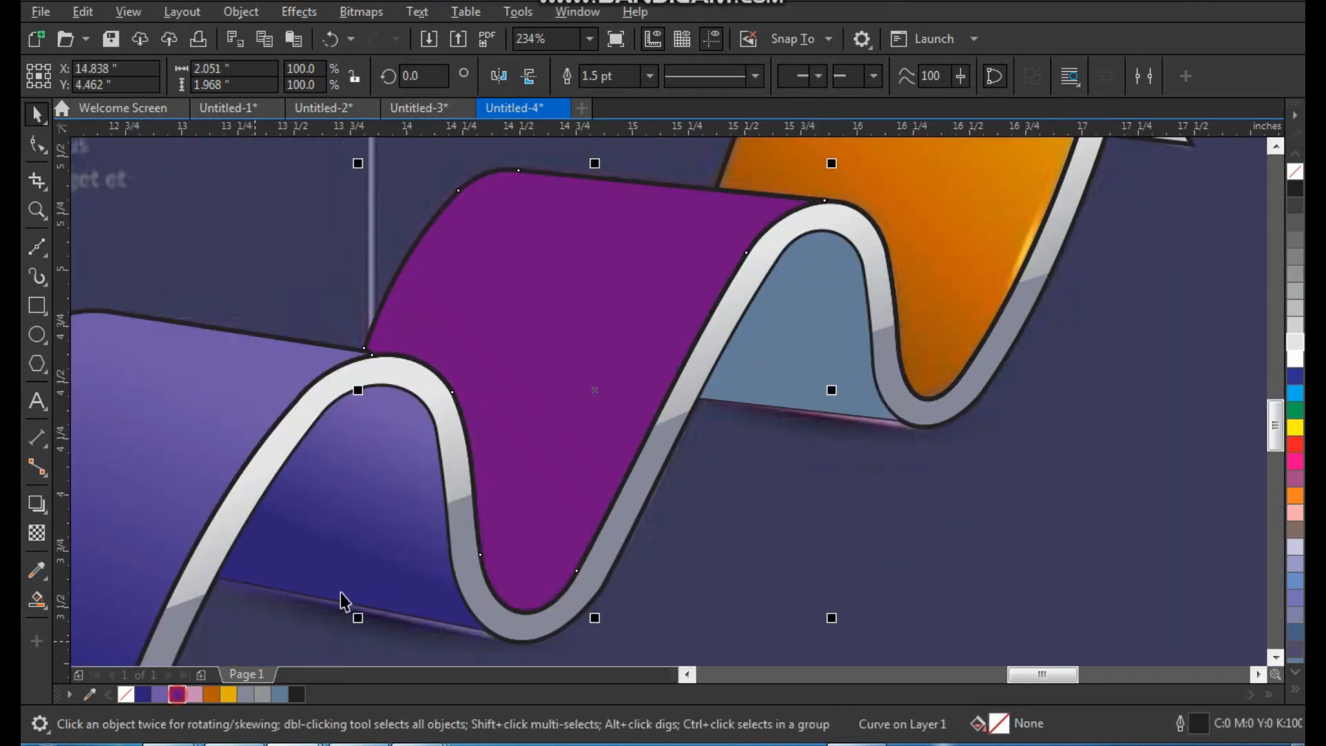
# - Apply a linear fountain fill to the pink section from its middle up to the crest, ending in light pink
pyautogui.click(41, 605)
pyautogui.click(103, 601)
pyautogui.moveTo(553, 394); pyautogui.dragTo(642, 222)
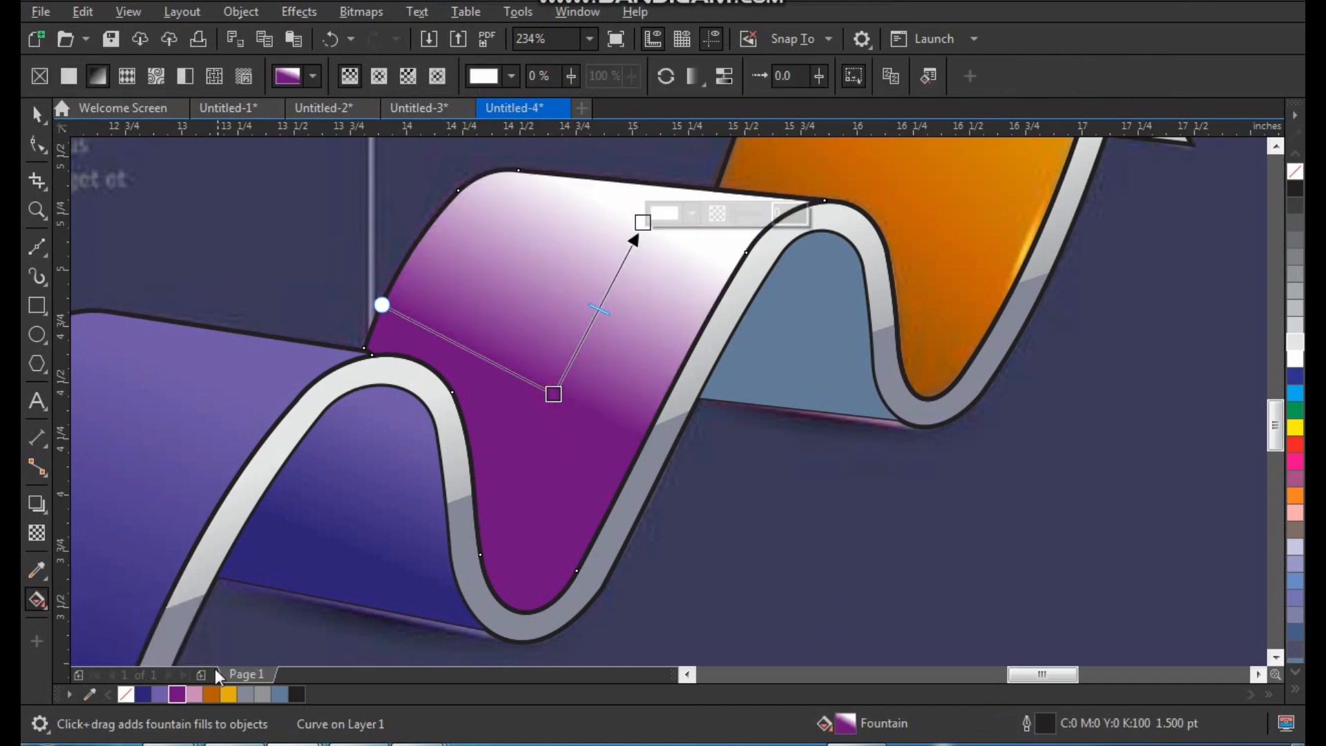
pyautogui.moveTo(198, 700); pyautogui.dragTo(644, 224)
# - Copy the fill properties of the pink section onto its underside shape
pyautogui.scroll(-3, 638, 387)
pyautogui.press('space')
pyautogui.click(714, 356)
pyautogui.click(85, 12)
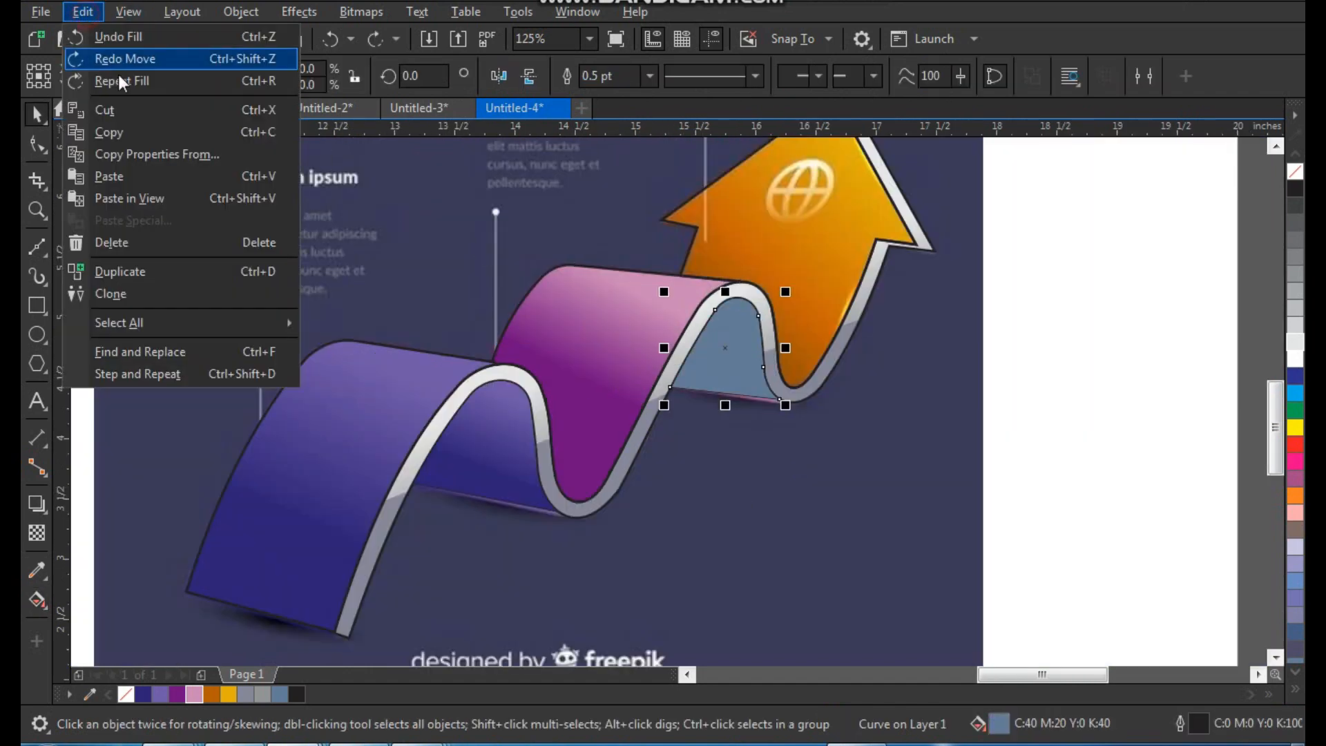
pyautogui.click(160, 154)
pyautogui.click(720, 397)
pyautogui.click(627, 347)
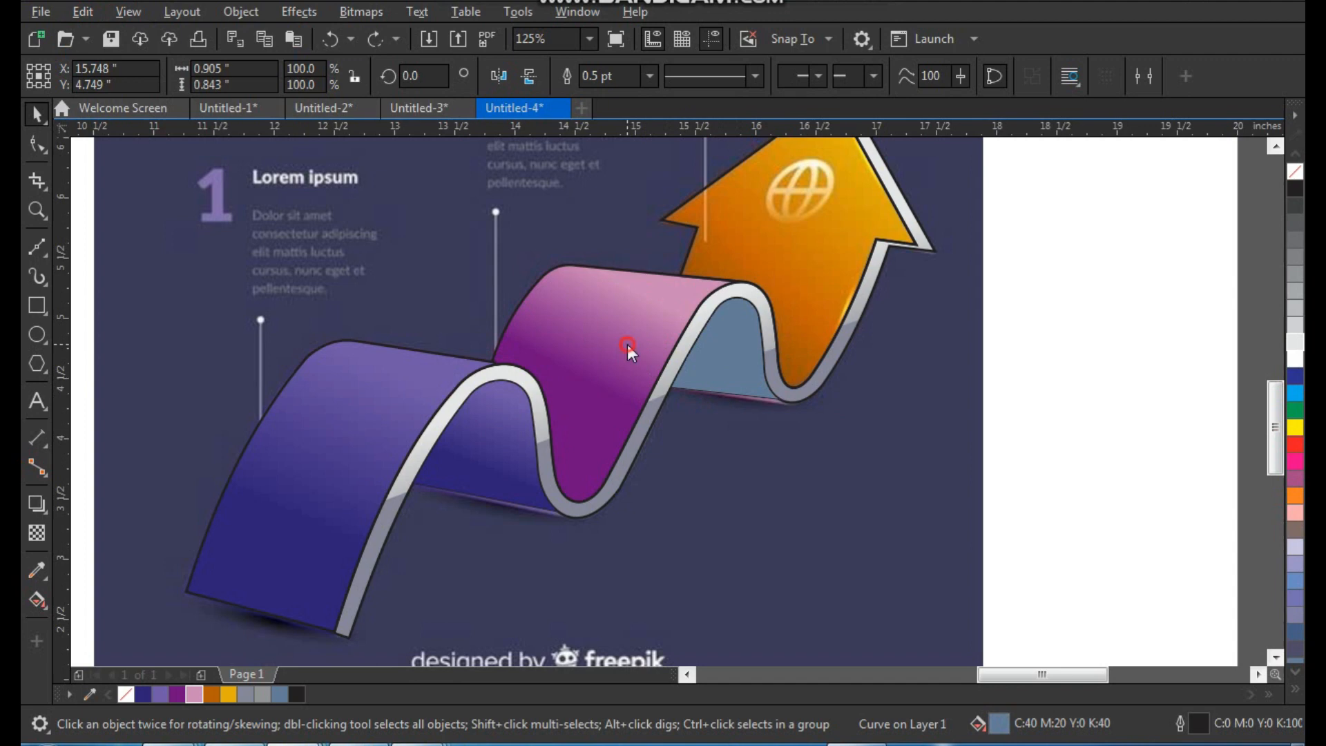
# - Fill the arrow shape with dark orange R180 G93 B0
pyautogui.scroll(-1, 651, 384)
pyautogui.press('F2')
pyautogui.click(687, 255)
pyautogui.click(601, 351)
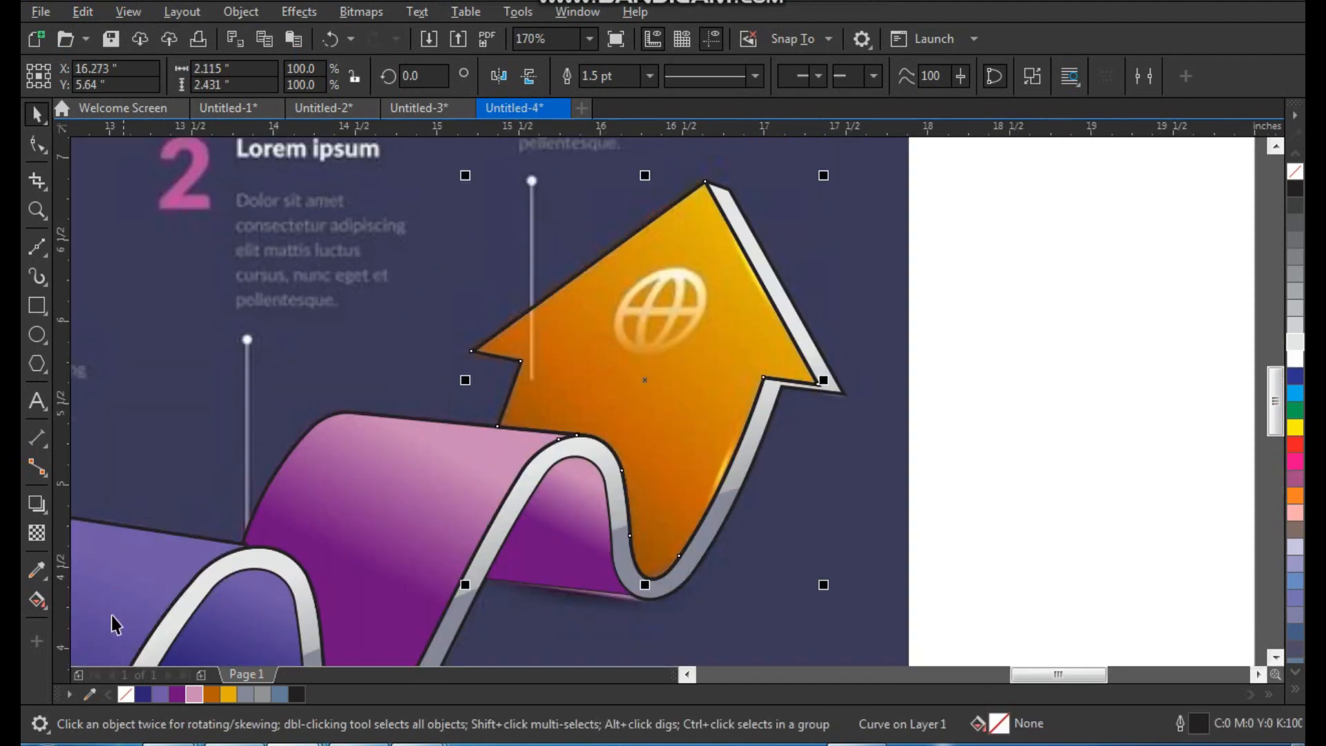
pyautogui.click(212, 695)
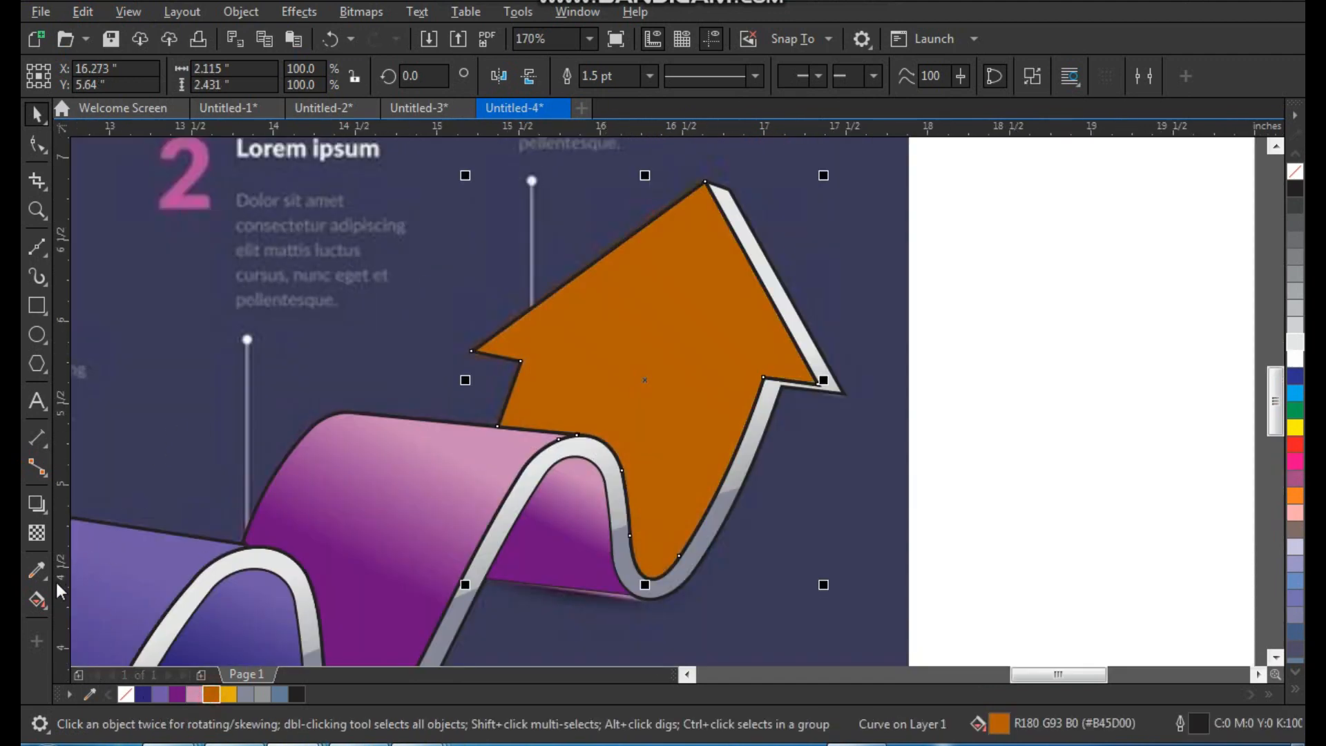
# - Apply a linear fountain fill from the arrow's center toward its tip, ending in golden yellow
pyautogui.click(36, 607)
pyautogui.click(60, 606)
pyautogui.moveTo(642, 373); pyautogui.dragTo(713, 280)
pyautogui.moveTo(511, 514); pyautogui.dragTo(712, 281)
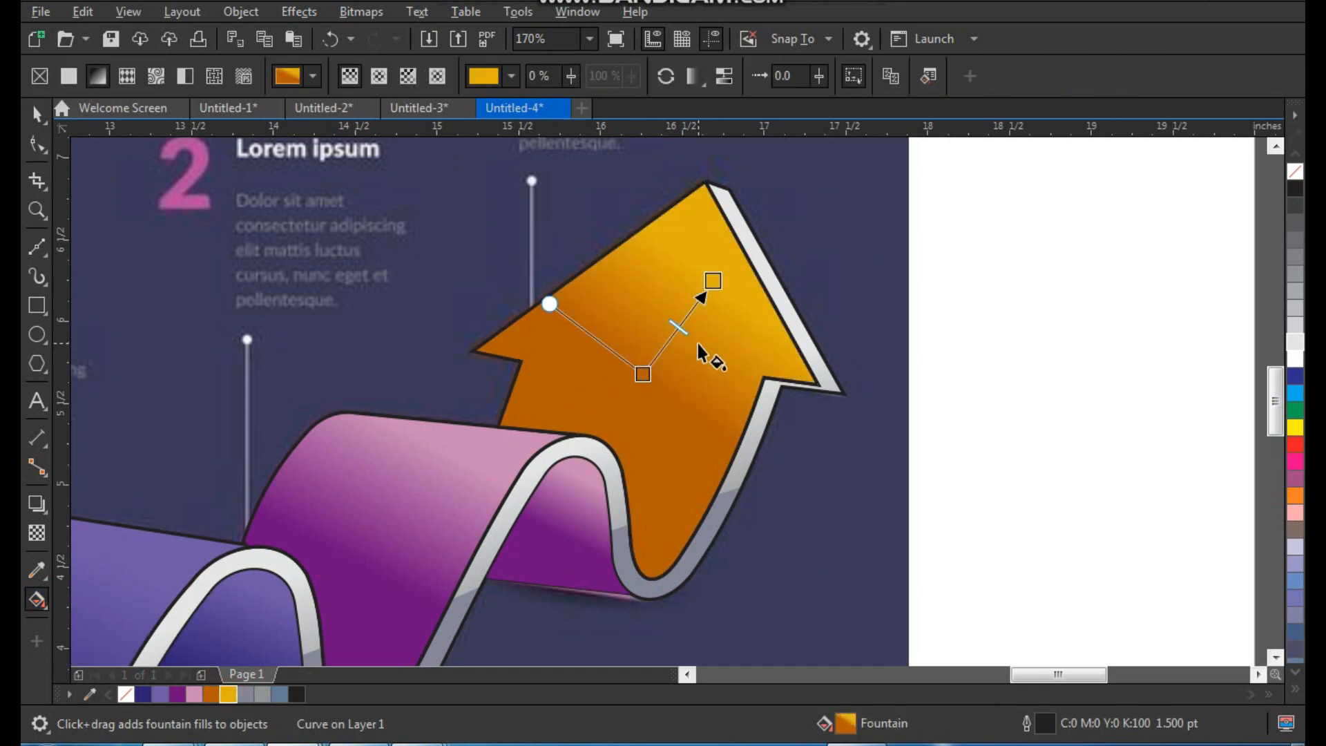
# - Move all the traced ribbon arrow shapes together off the reference image onto the blank part of the page beside it
pyautogui.scroll(-4, 699, 353)
pyautogui.click(26, 116)
pyautogui.click(924, 340)
pyautogui.press('F2')
pyautogui.moveTo(846, 257); pyautogui.dragTo(346, 630)
pyautogui.rightClick(614, 409)
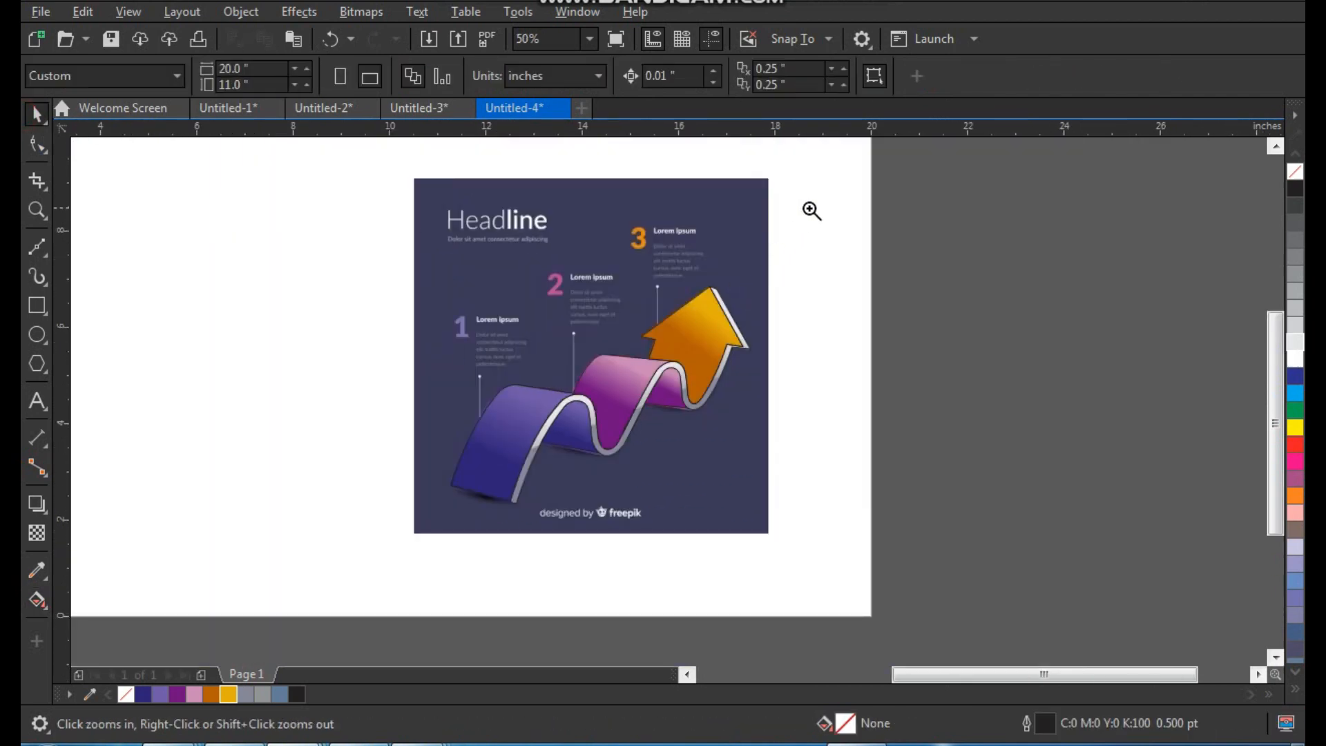
pyautogui.scroll(1, 669, 328)
pyautogui.moveTo(501, 164); pyautogui.dragTo(1009, 618)
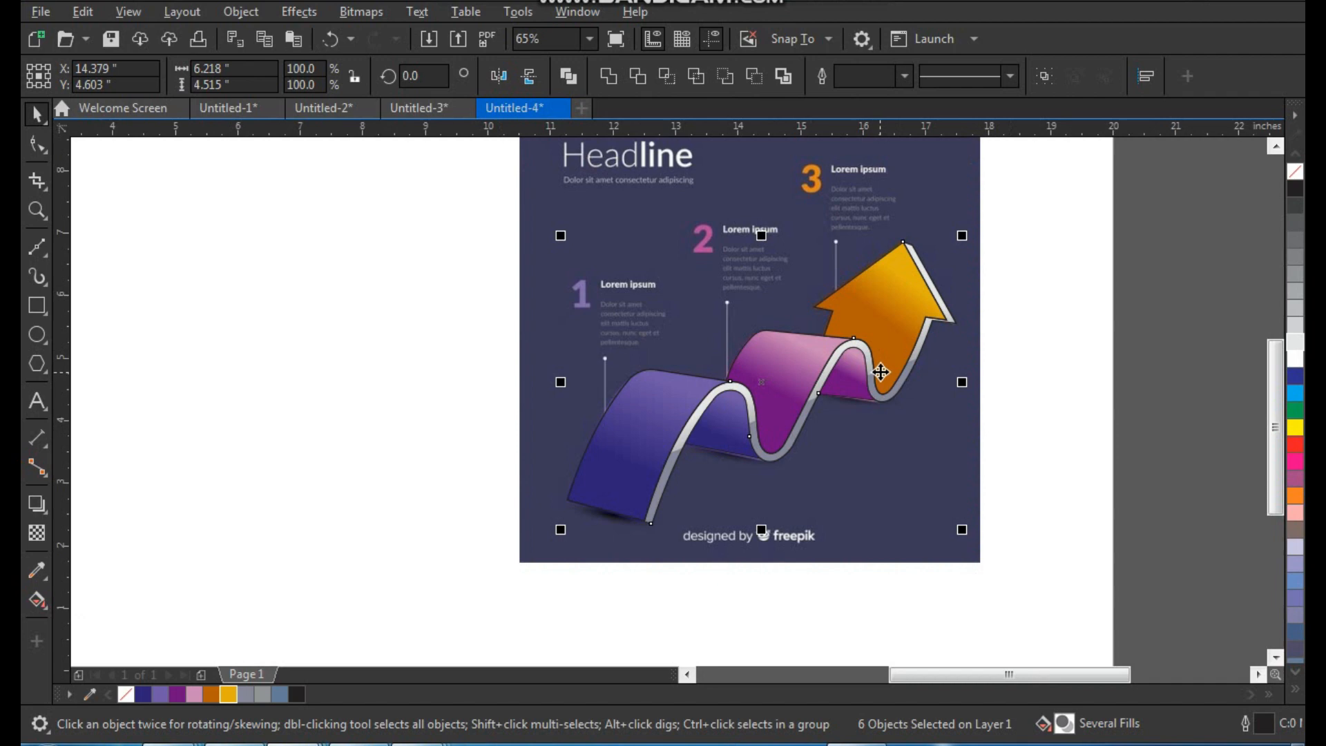
pyautogui.moveTo(875, 363); pyautogui.dragTo(387, 362)
# - Remove the outlines from all the moved ribbon arrow shapes
pyautogui.press('F2')
pyautogui.moveTo(532, 219); pyautogui.dragTo(105, 569)
pyautogui.rightClick(1296, 172)
pyautogui.click(859, 446)
# - Trace the shadow beneath the pink underside in the reference image as a closed curve about 0.98 by 0.14 in
pyautogui.scroll(-1, 765, 456)
pyautogui.press('F2')
pyautogui.moveTo(498, 261); pyautogui.dragTo(1112, 622)
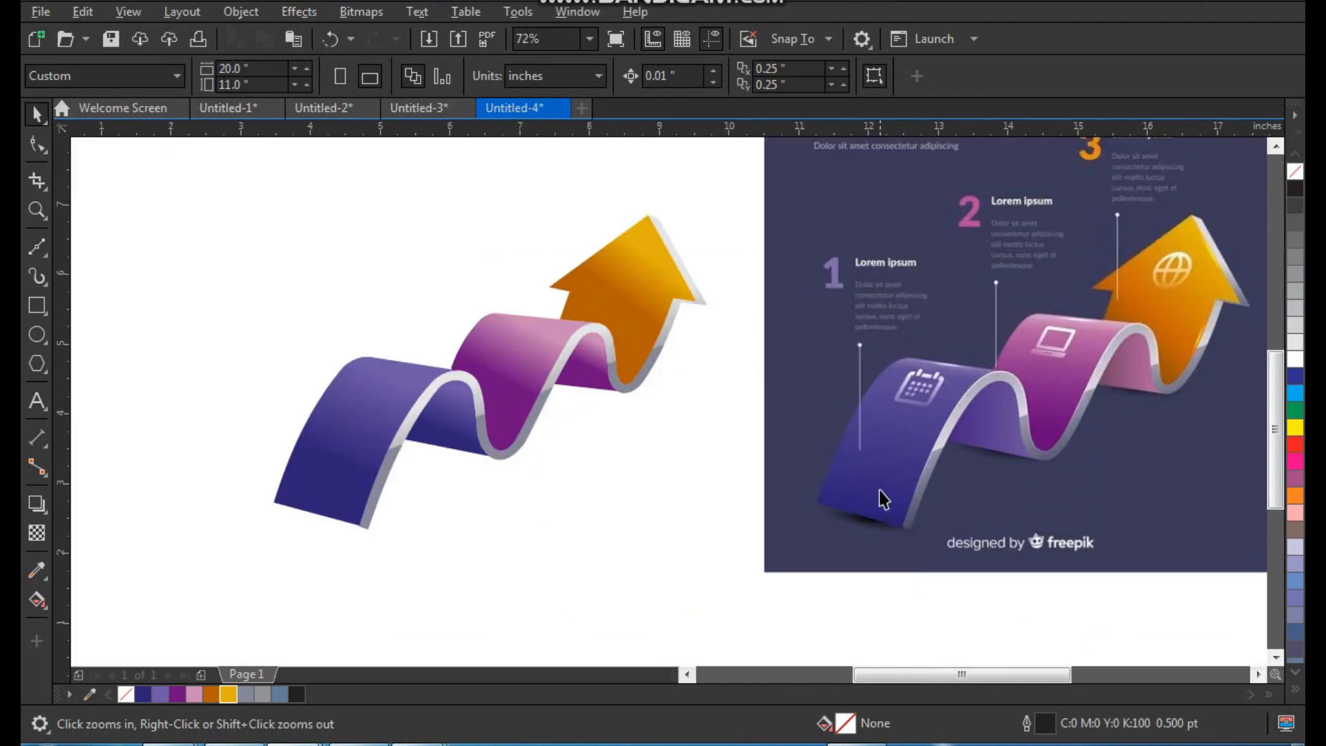
pyautogui.moveTo(1069, 371); pyautogui.dragTo(1178, 442)
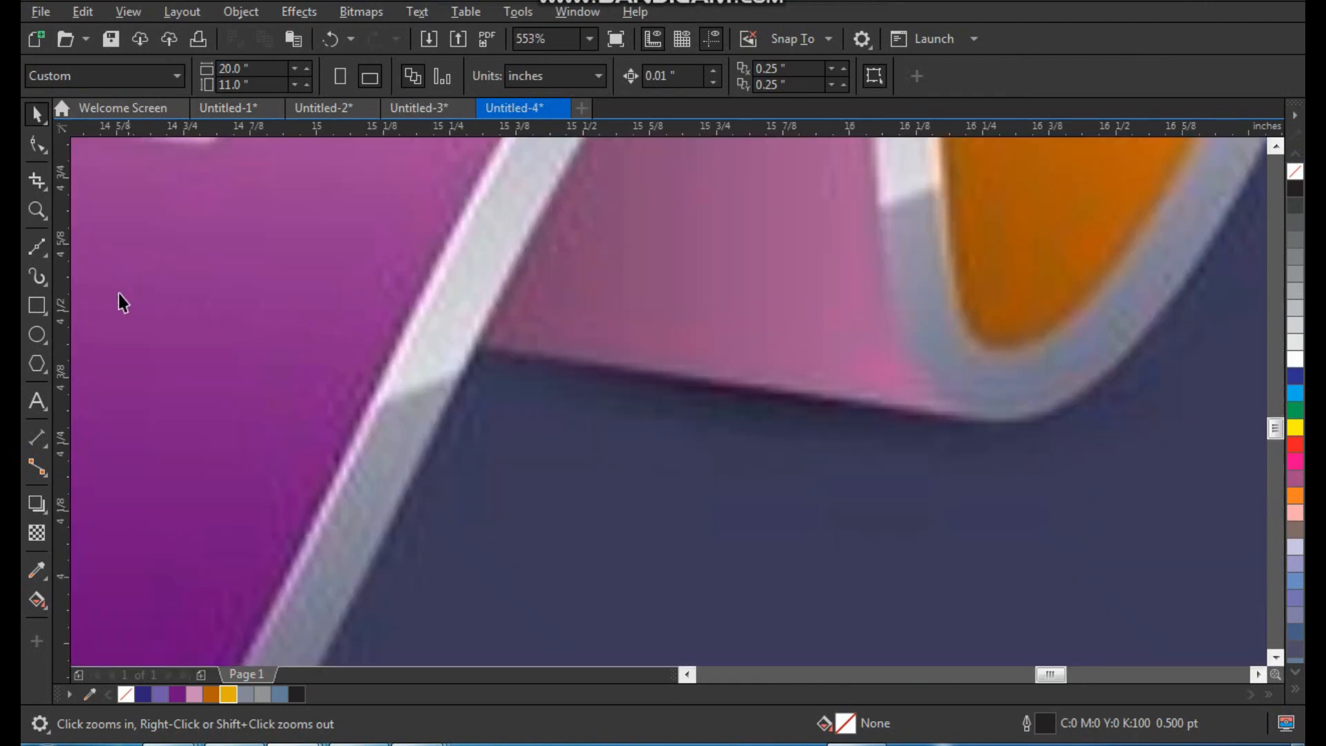
pyautogui.click(39, 245)
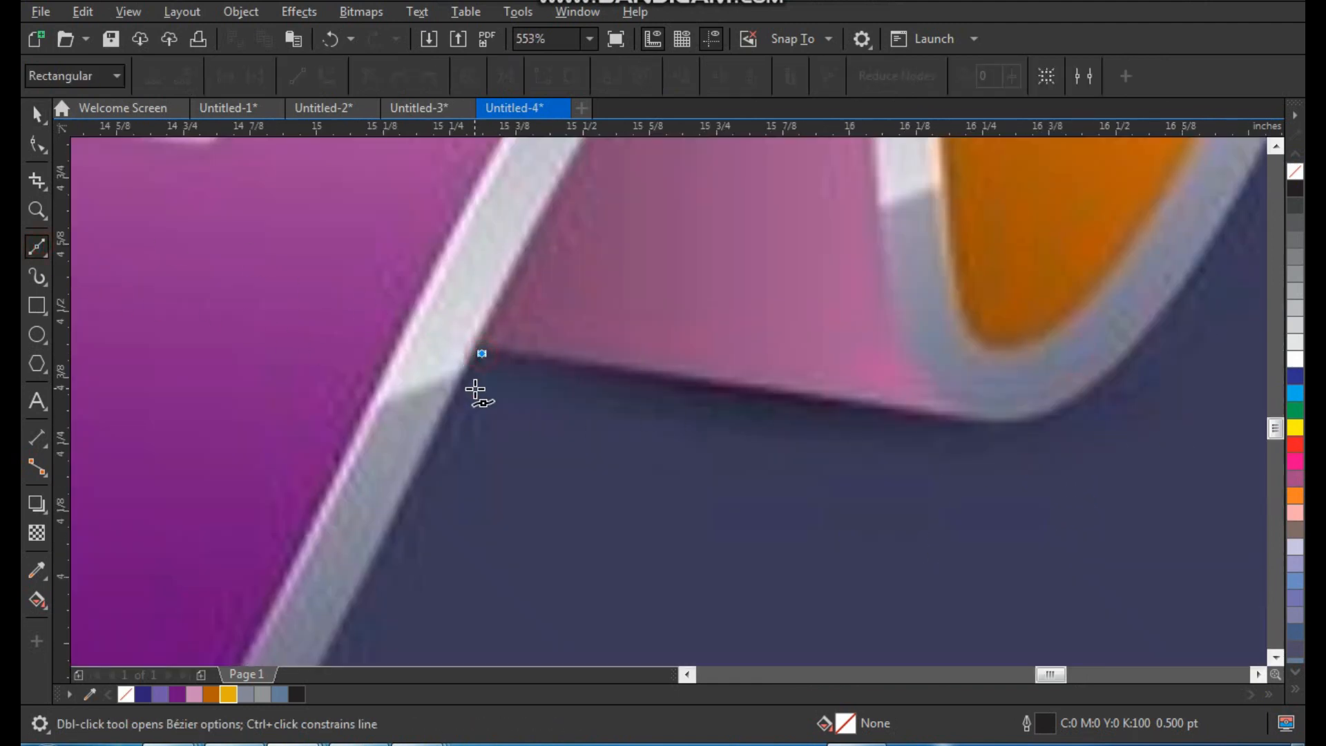
pyautogui.click(475, 390)
pyautogui.click(994, 427)
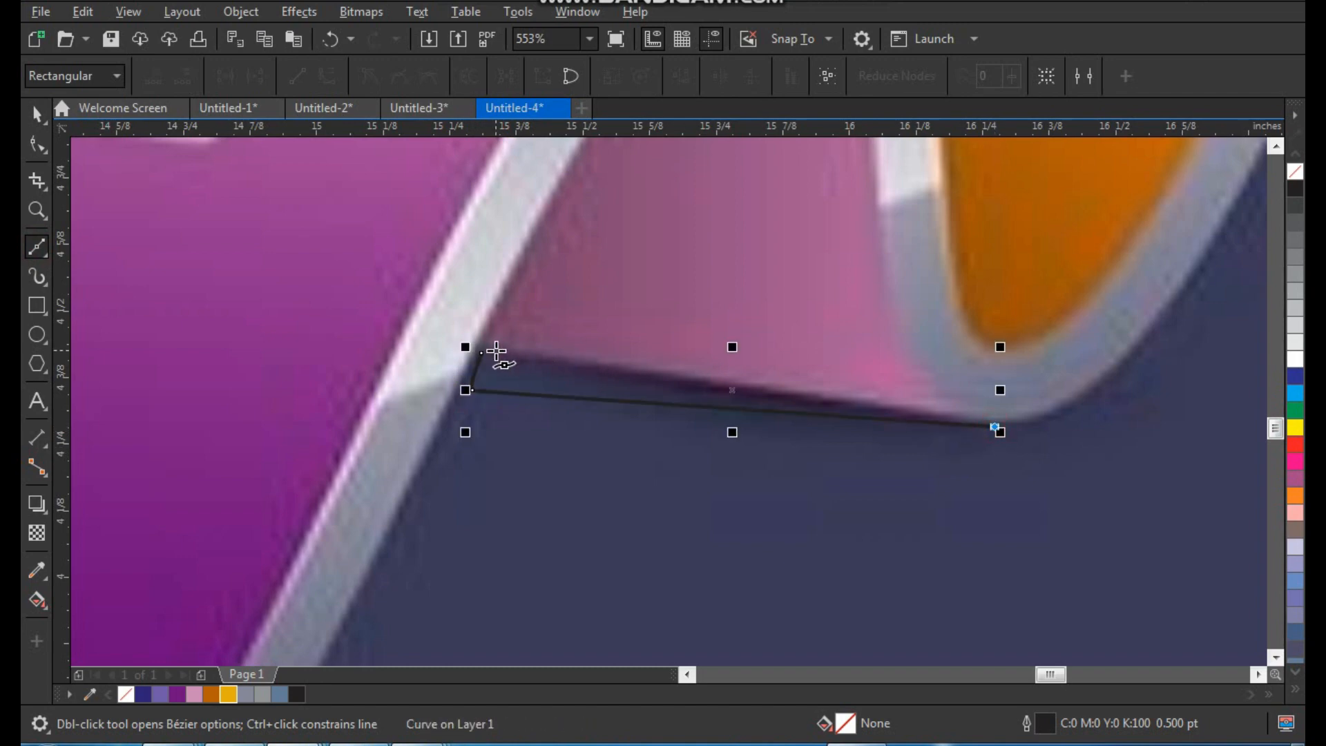
pyautogui.click(486, 353)
pyautogui.press('space')
# - Trace the shadow beneath the blue section's underside in the reference image as a closed three-point curve
pyautogui.scroll(-2, 735, 434)
pyautogui.press('F2')
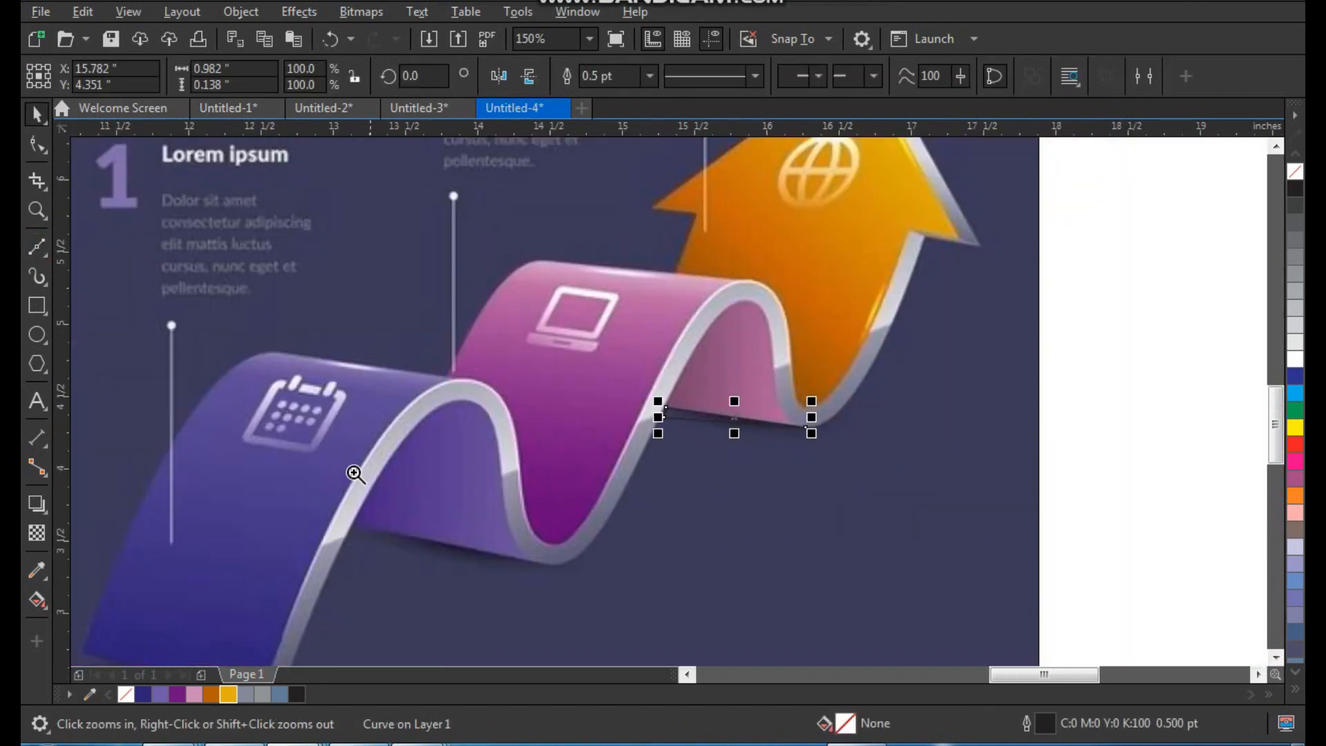
pyautogui.moveTo(356, 465); pyautogui.dragTo(539, 631)
pyautogui.press('space')
pyautogui.click(401, 313)
pyautogui.click(946, 430)
pyautogui.click(366, 360)
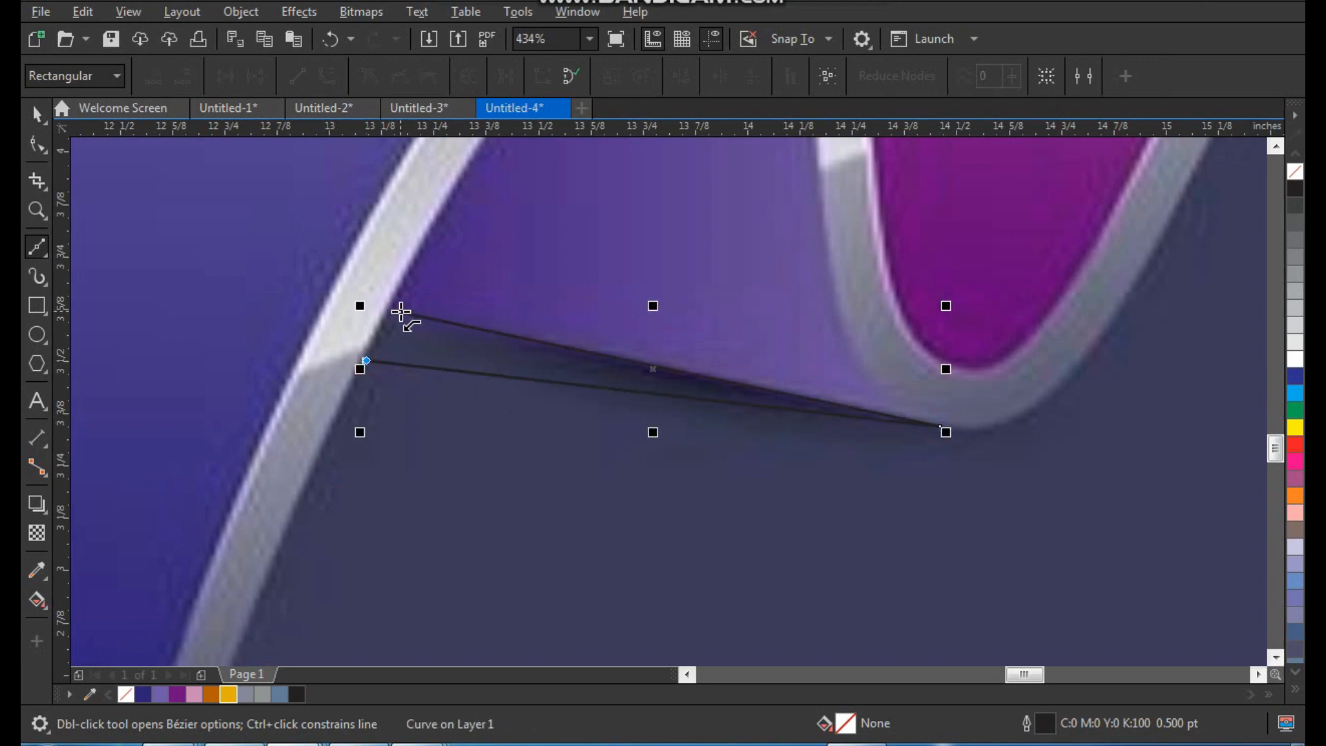
pyautogui.click(401, 313)
pyautogui.press('space')
# - Trace the shadow below the blue section's front edge as a closed curve about 1.31 by 0.39 in
pyautogui.scroll(-2, 817, 462)
pyautogui.press('F2')
pyautogui.moveTo(704, 459); pyautogui.dragTo(364, 619)
pyautogui.press('space')
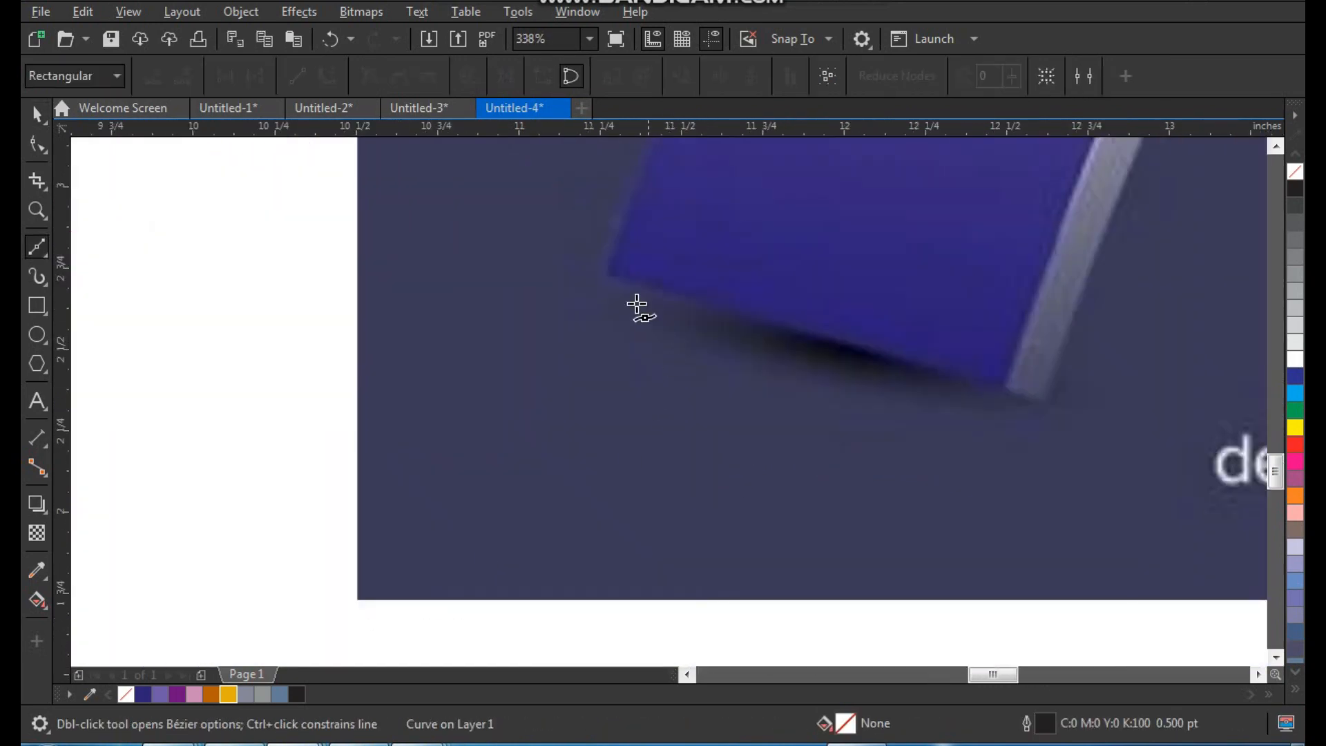
pyautogui.click(610, 273)
pyautogui.click(1035, 398)
pyautogui.click(773, 363)
pyautogui.click(612, 275)
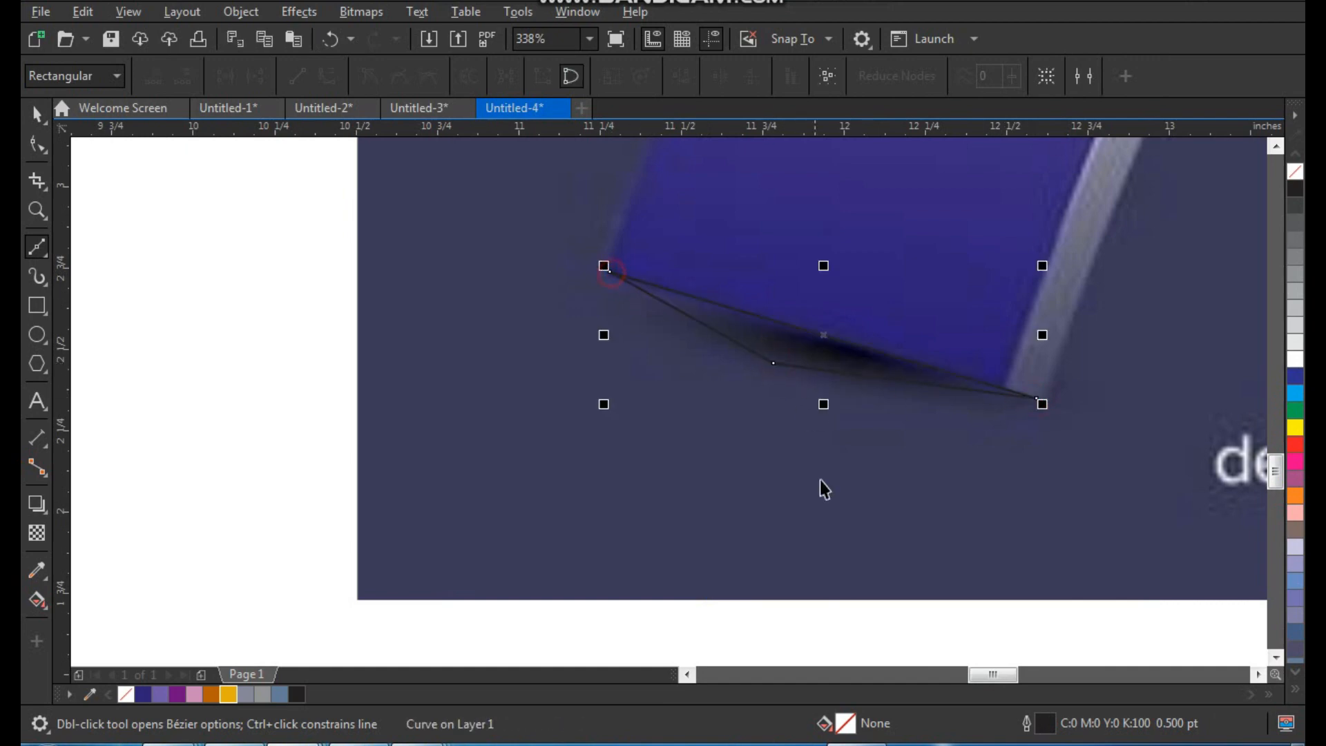
pyautogui.press('space')
# - Select the three traced shadow shapes and fill them with black (K100)
pyautogui.scroll(-4, 819, 489)
pyautogui.press('F2')
pyautogui.moveTo(639, 510); pyautogui.dragTo(979, 291)
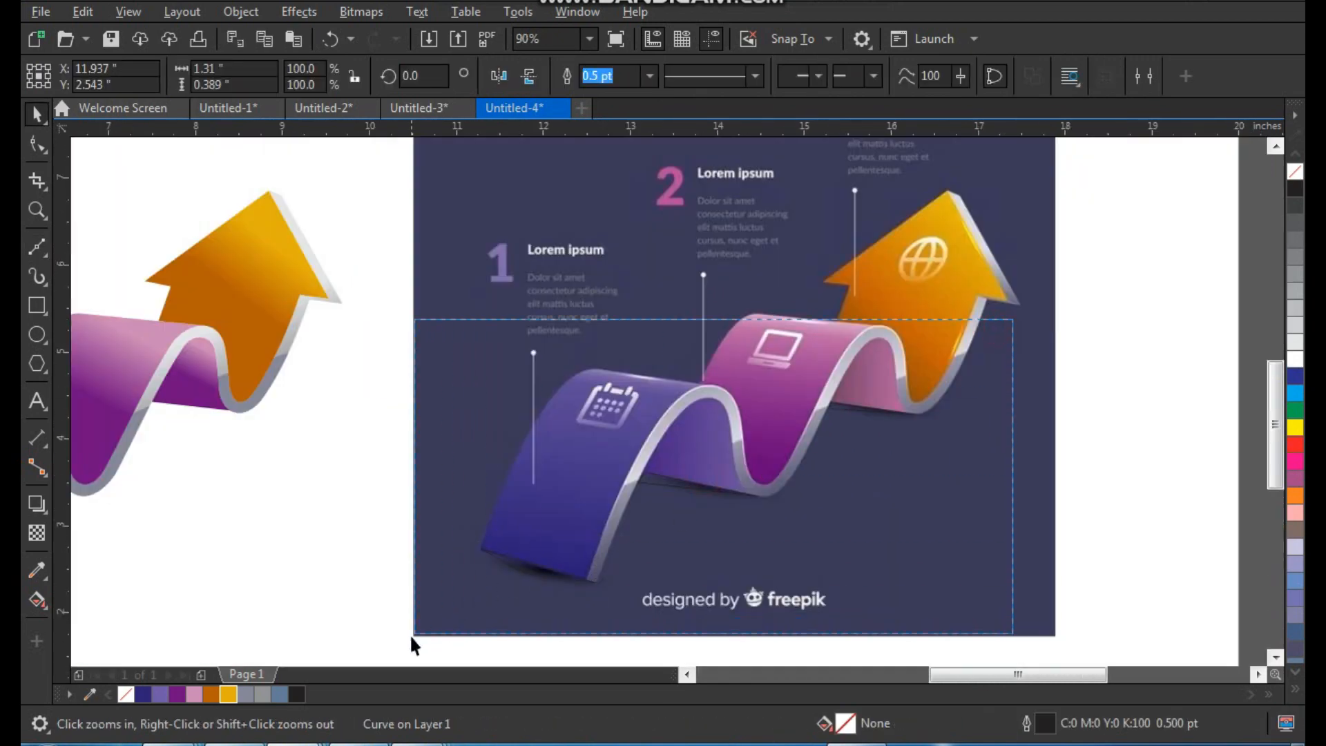
pyautogui.moveTo(411, 640); pyautogui.dragTo(1228, 183)
pyautogui.press('z')
pyautogui.moveTo(923, 386); pyautogui.dragTo(477, 616)
pyautogui.click(357, 12)
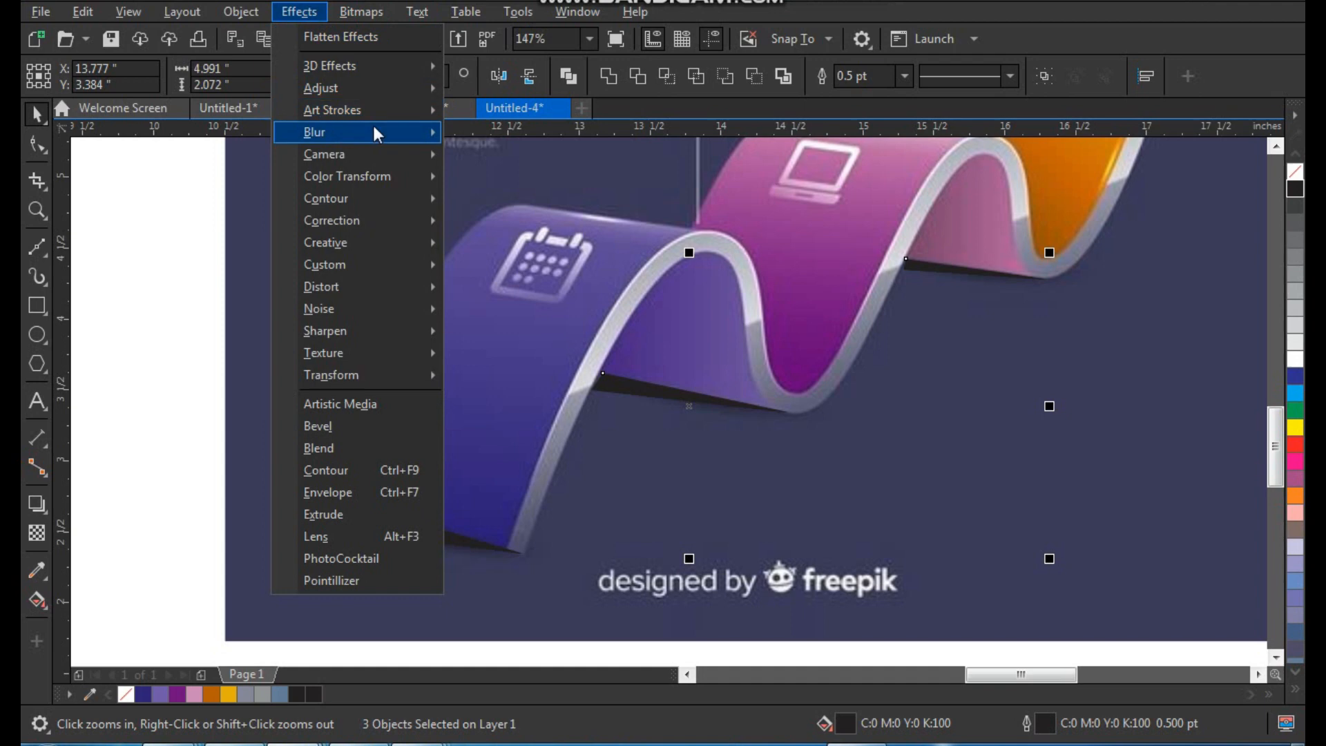
pyautogui.moveTo(428, 135)
pyautogui.click(513, 178)
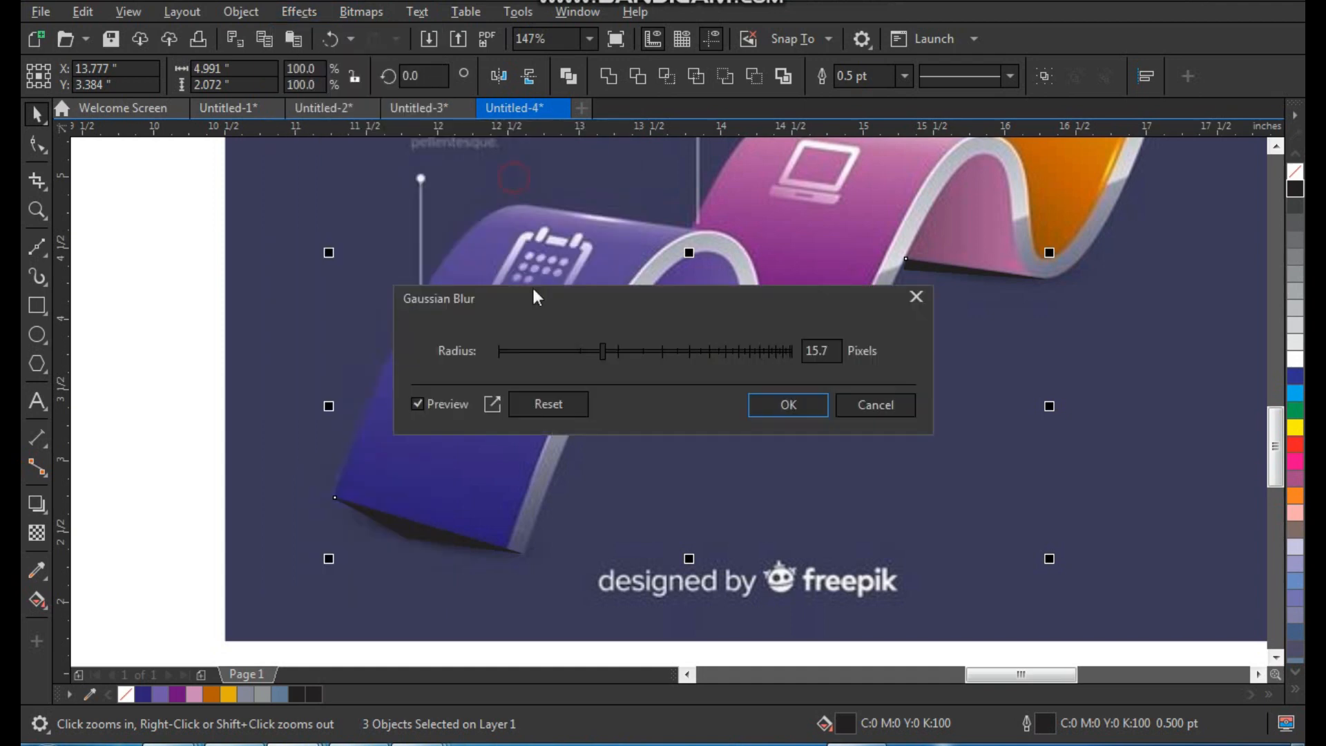
pyautogui.moveTo(636, 298); pyautogui.dragTo(640, 103)
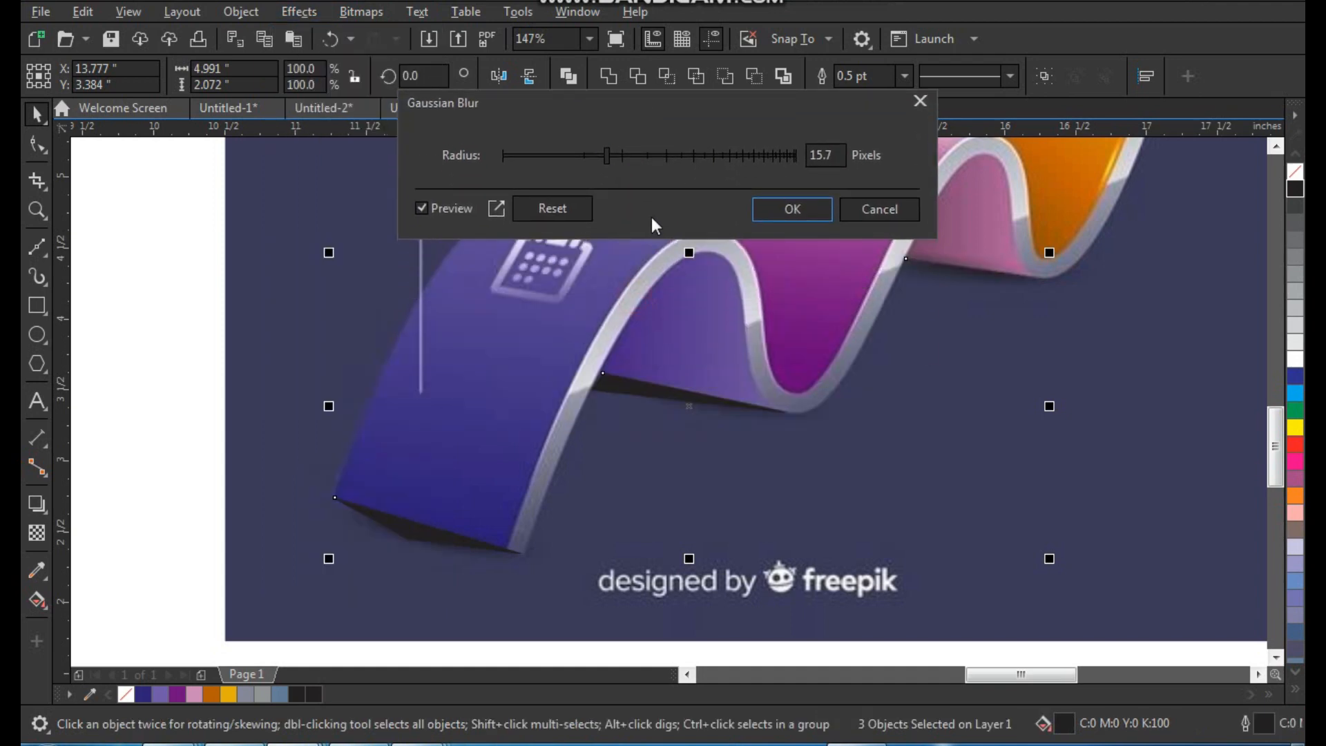
pyautogui.moveTo(642, 156); pyautogui.dragTo(605, 156)
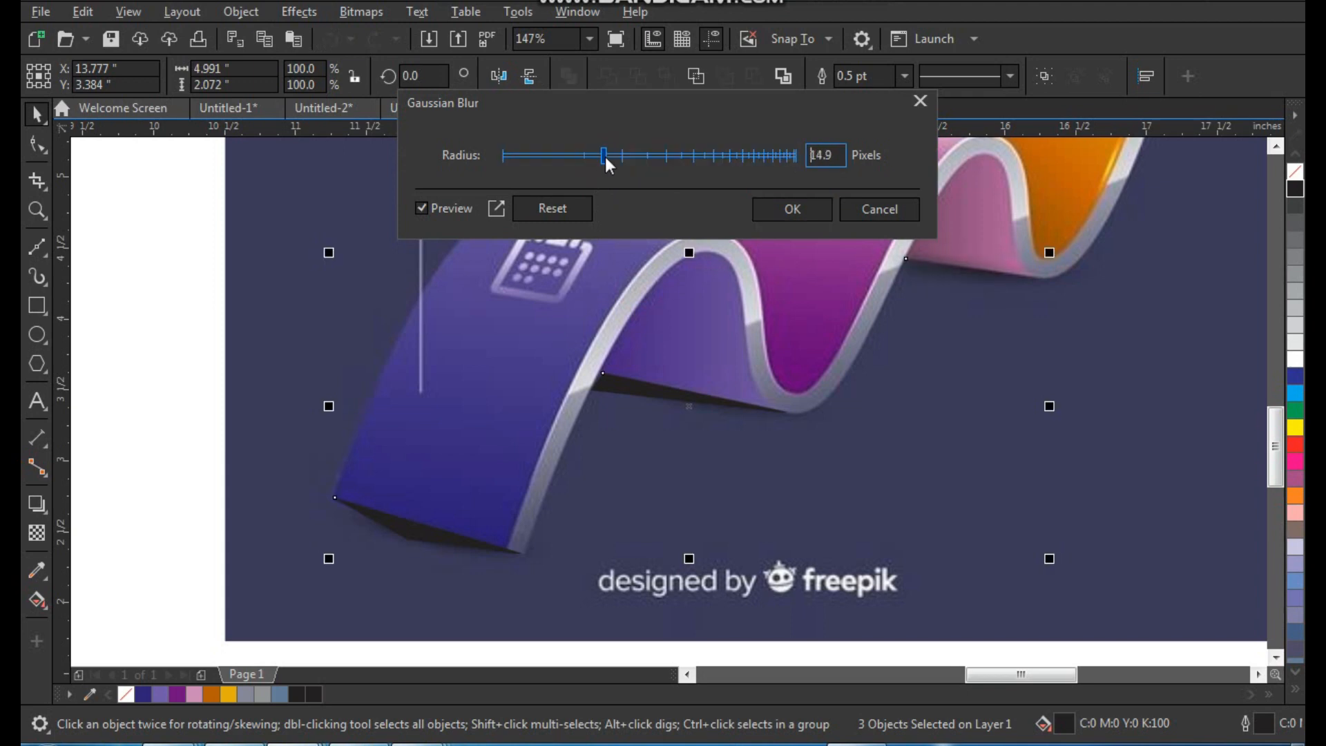
pyautogui.click(877, 211)
pyautogui.press('F7')
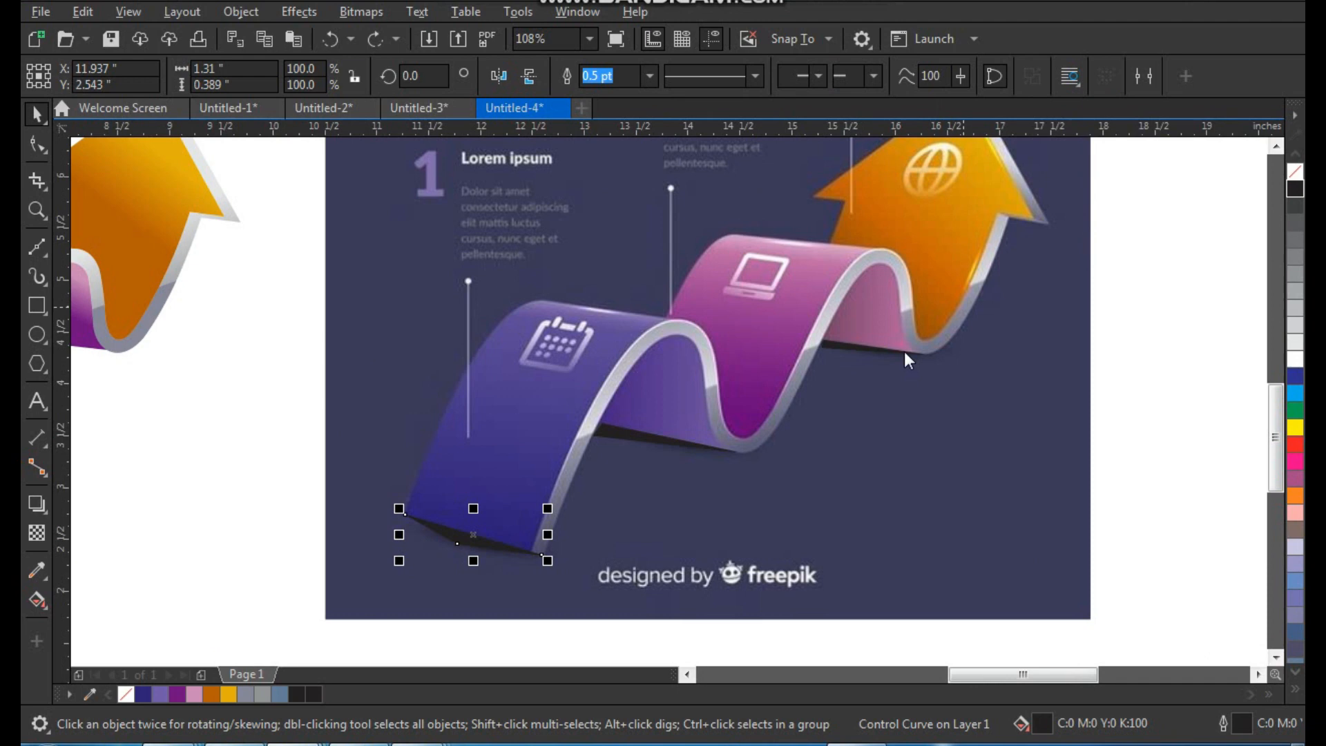
pyautogui.hotkey('alt', 'space')
pyautogui.press('Escape')
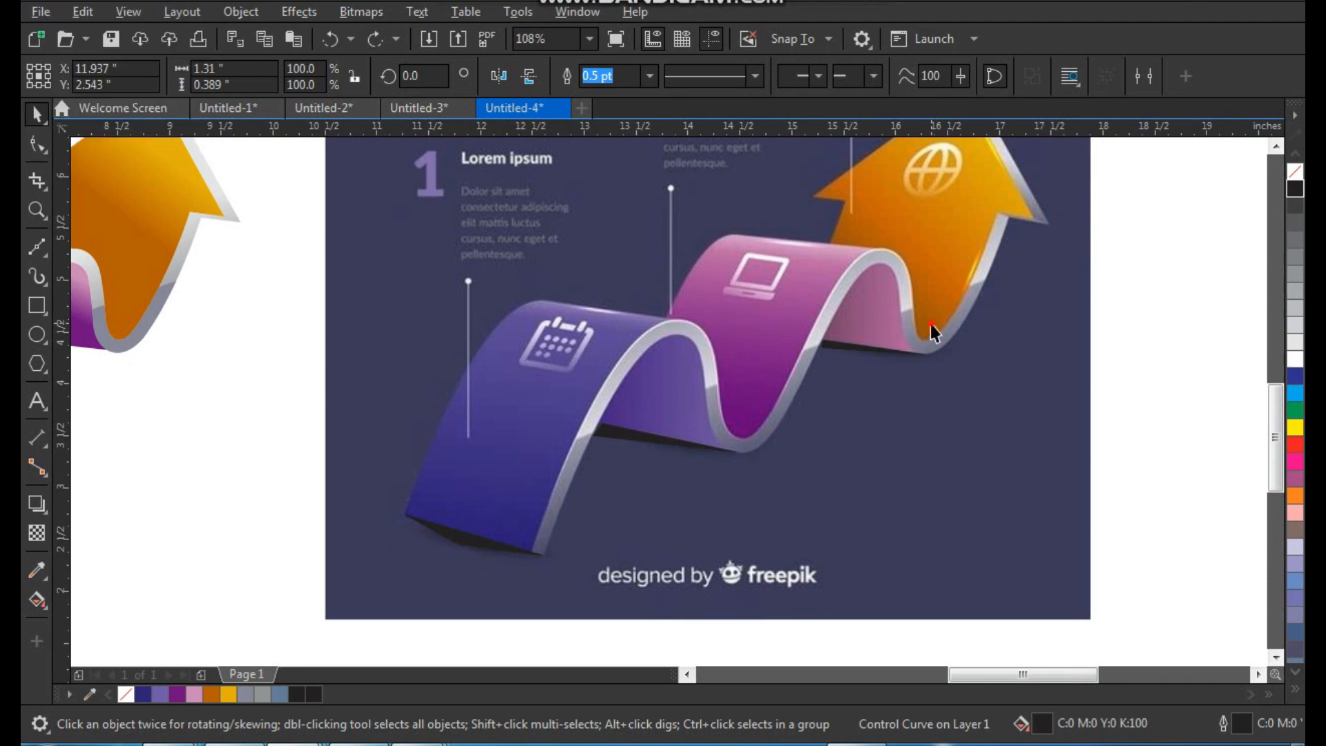
pyautogui.click(930, 323)
# - Weld the three black shadow shapes into a single curve
pyautogui.moveTo(994, 268); pyautogui.dragTo(390, 575)
pyautogui.moveTo(472, 541); pyautogui.dragTo(647, 594)
pyautogui.hotkey('ctrl', 'z')
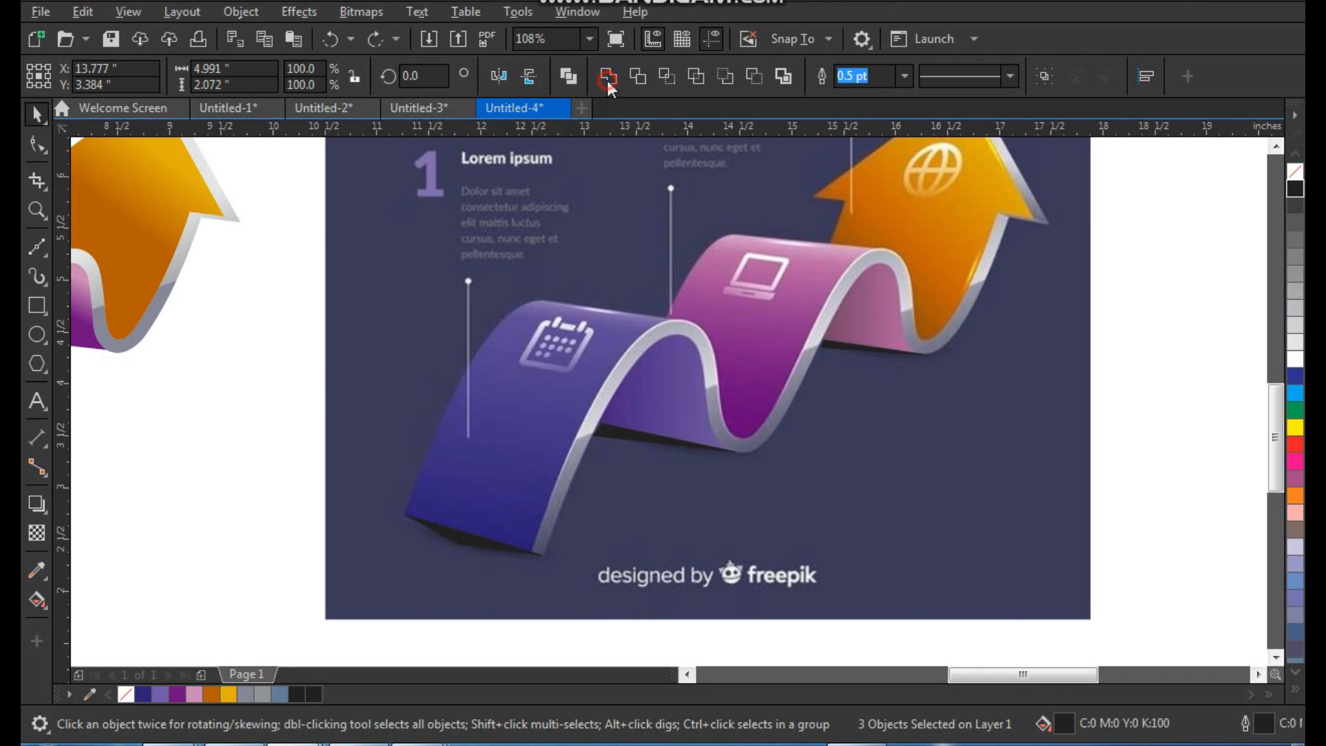
pyautogui.click(607, 78)
# - Apply a Gaussian blur with a 15.7-pixel radius to the welded shadow curve
pyautogui.click(361, 12)
pyautogui.moveTo(300, 11)
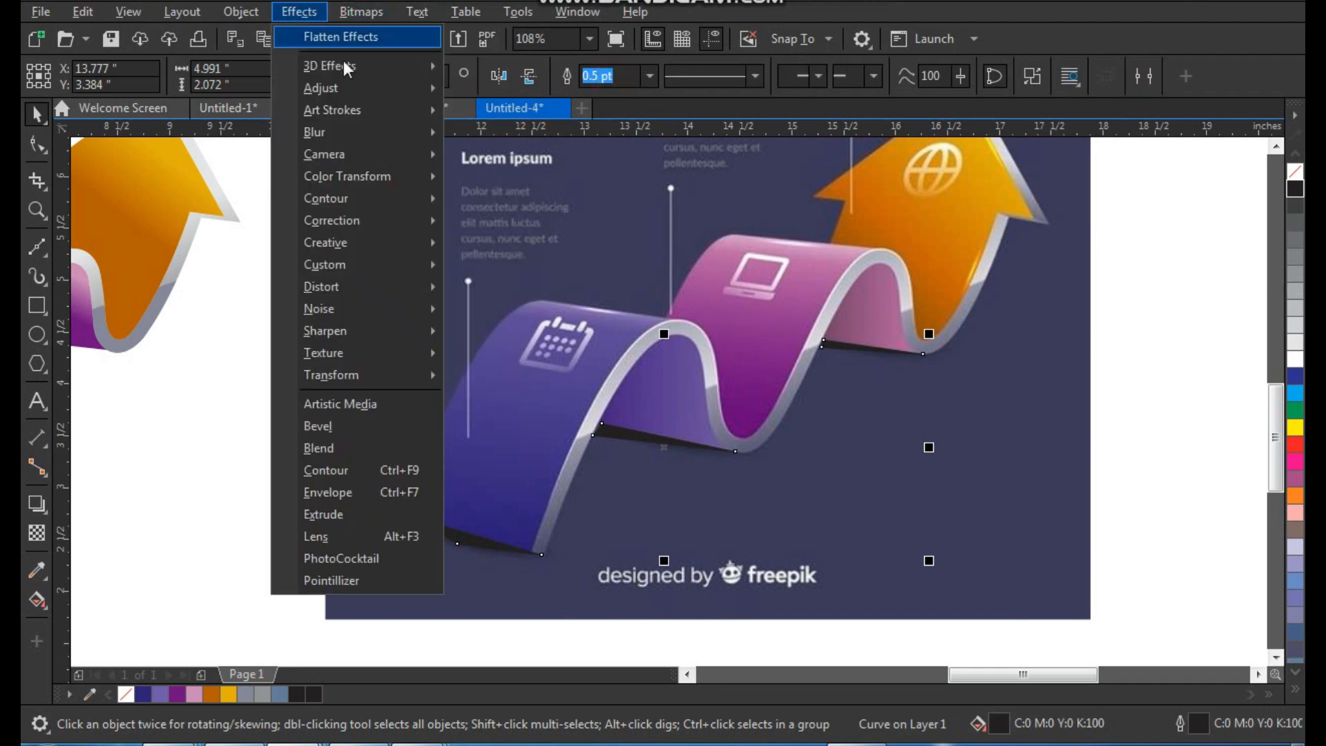
pyautogui.moveTo(371, 134)
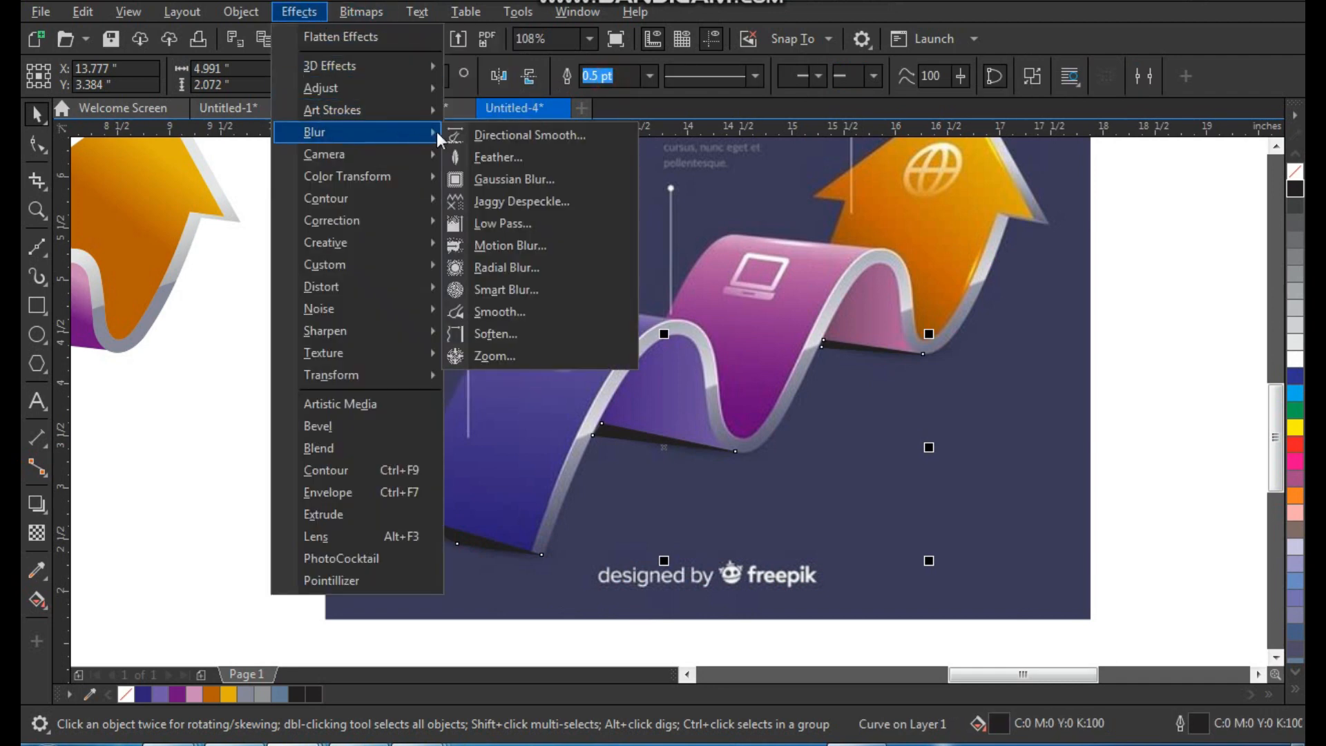
pyautogui.click(504, 184)
pyautogui.moveTo(656, 405); pyautogui.dragTo(727, 286)
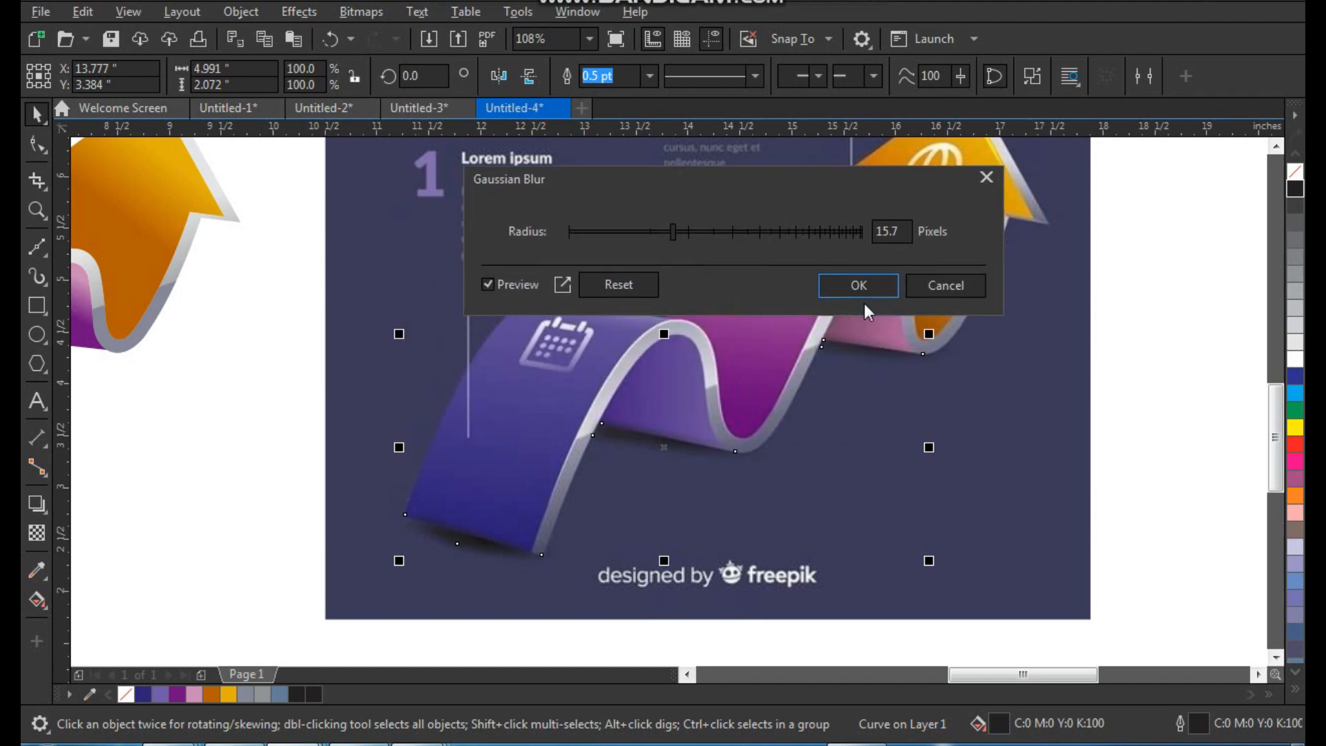
pyautogui.click(860, 282)
# - Move the blurred shadow from the reference image to beneath the colored ribbon arrow
pyautogui.press('F3')
pyautogui.press('F2')
pyautogui.moveTo(886, 247); pyautogui.dragTo(155, 585)
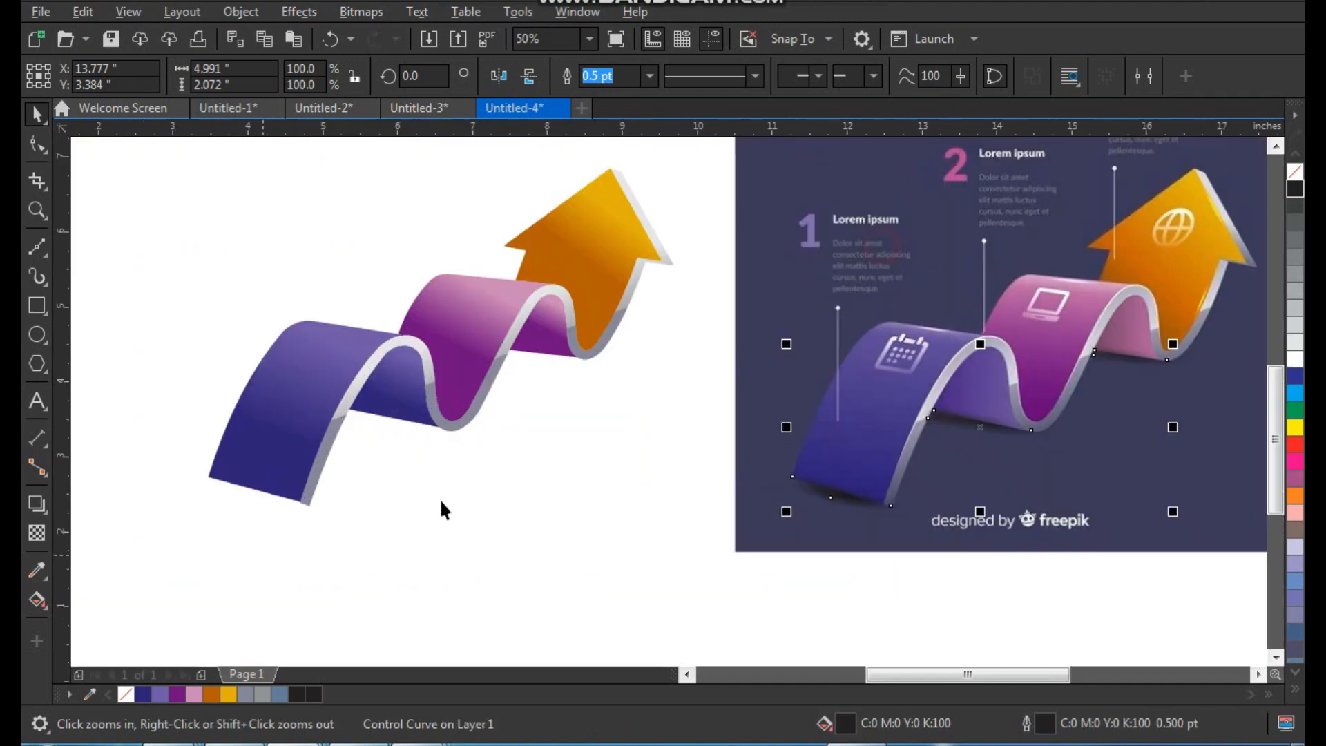
pyautogui.moveTo(964, 427); pyautogui.dragTo(386, 422)
pyautogui.click(473, 523)
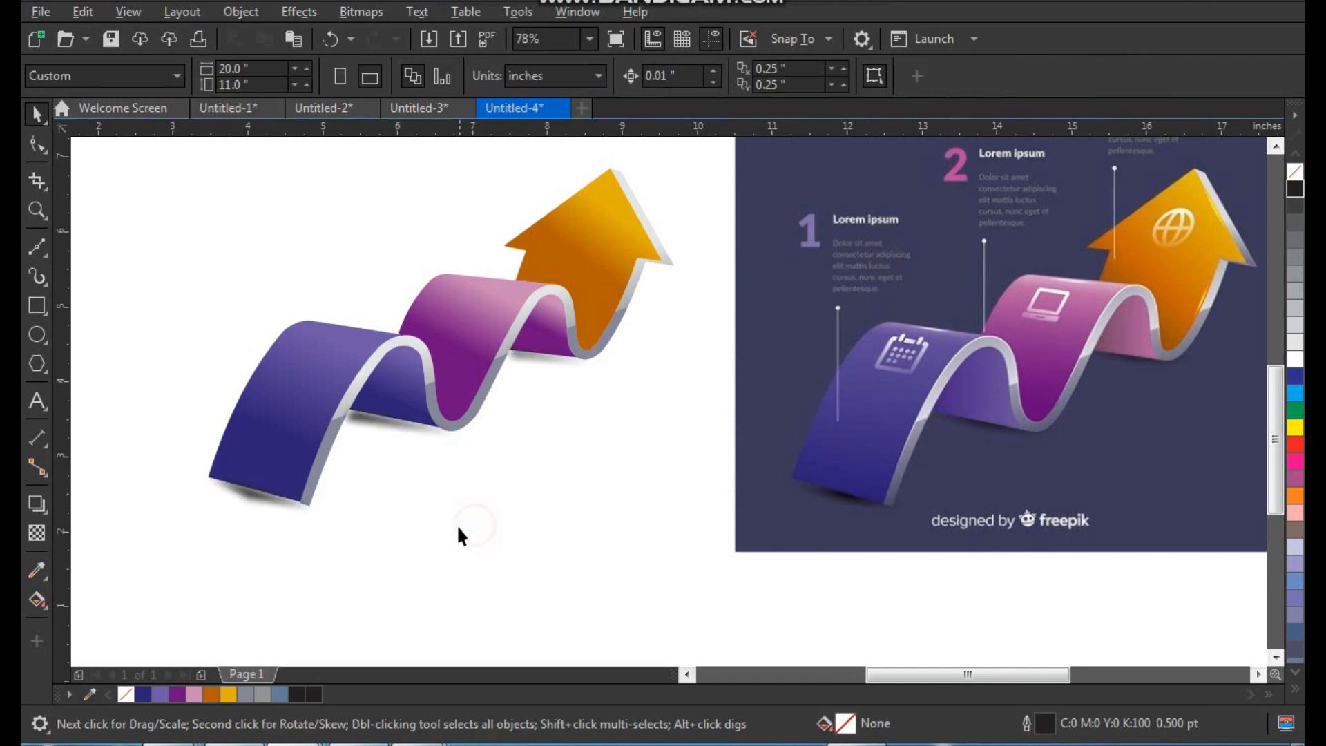
pyautogui.scroll(-2, 457, 524)
pyautogui.press('F2')
pyautogui.moveTo(298, 298); pyautogui.dragTo(883, 603)
pyautogui.click(539, 489)
pyautogui.press('F2')
pyautogui.moveTo(739, 192); pyautogui.dragTo(436, 397)
pyautogui.scroll(-2, 429, 456)
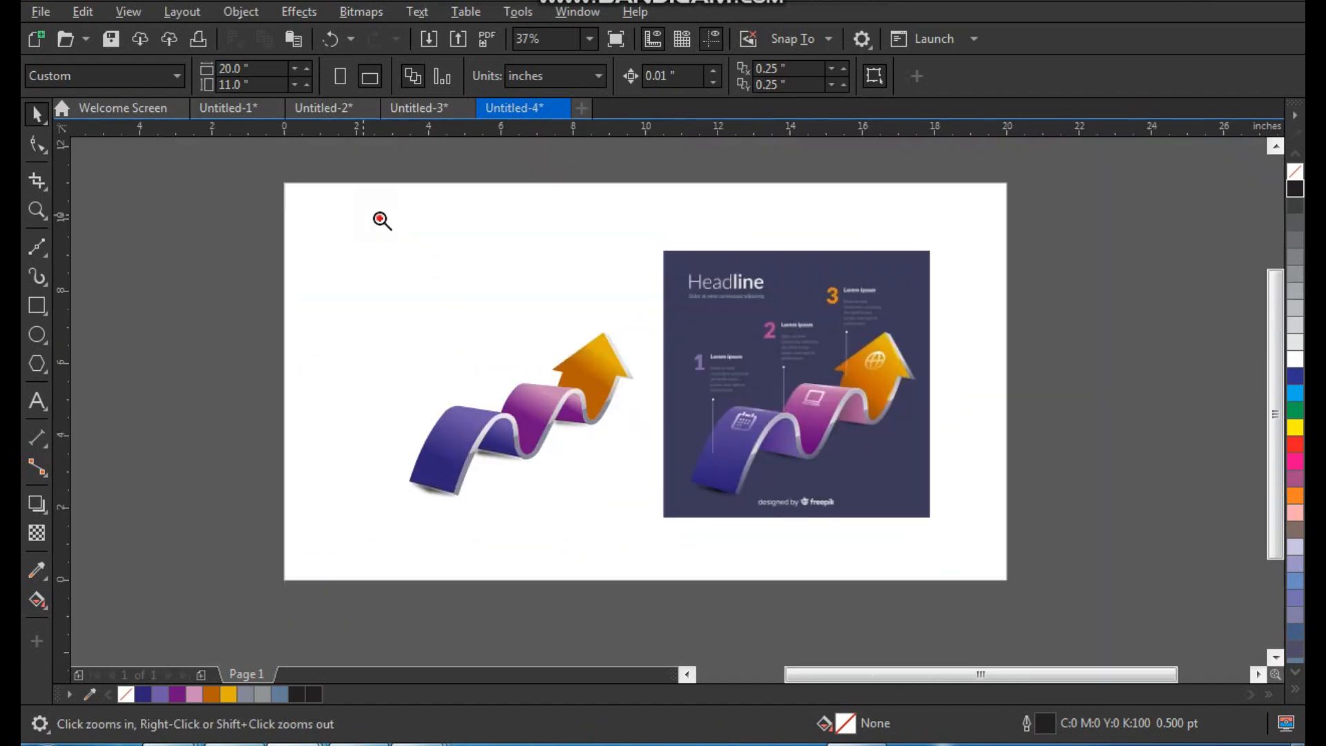
# - Group the ribbon arrow pieces with their shadow and undo a trial move of the group
pyautogui.scroll(1, 682, 448)
pyautogui.moveTo(1013, 191); pyautogui.dragTo(231, 568)
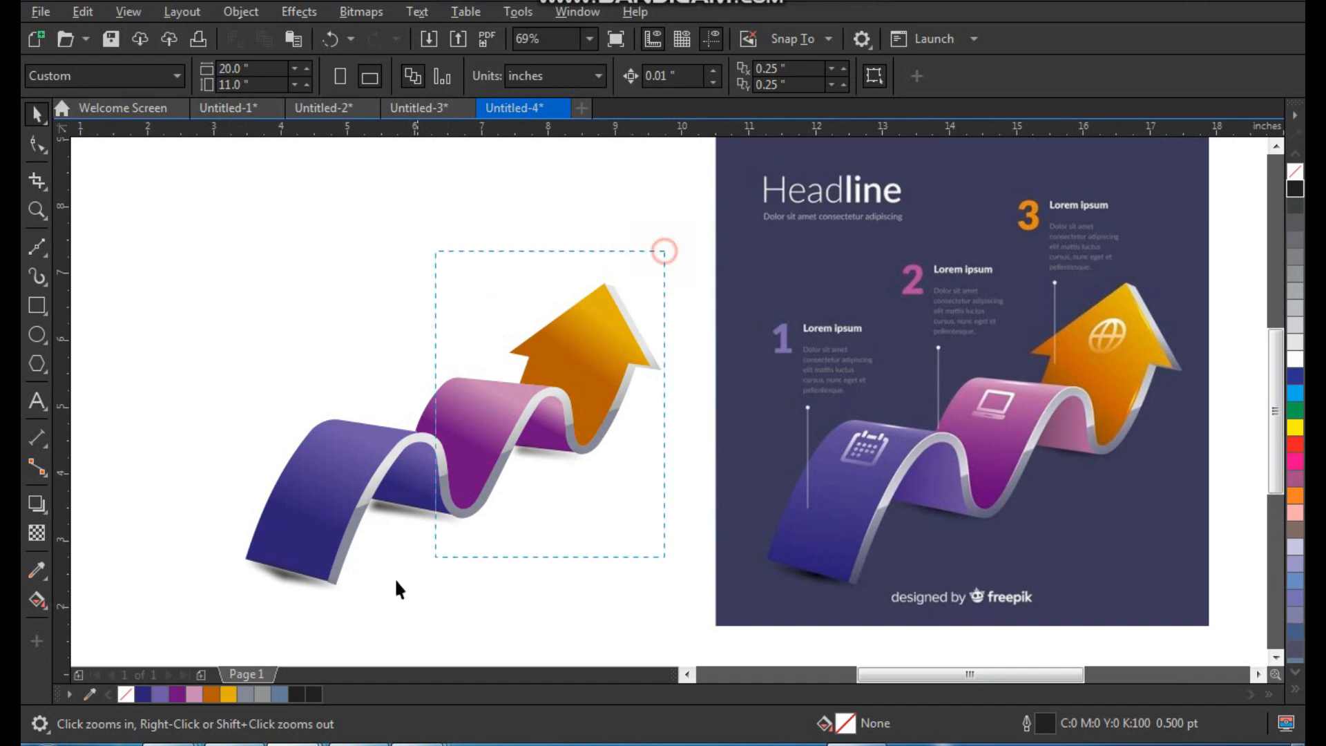
pyautogui.moveTo(448, 548); pyautogui.dragTo(215, 620)
pyautogui.moveTo(549, 395); pyautogui.dragTo(459, 383)
pyautogui.hotkey('ctrl', 'z')
pyautogui.click(413, 236)
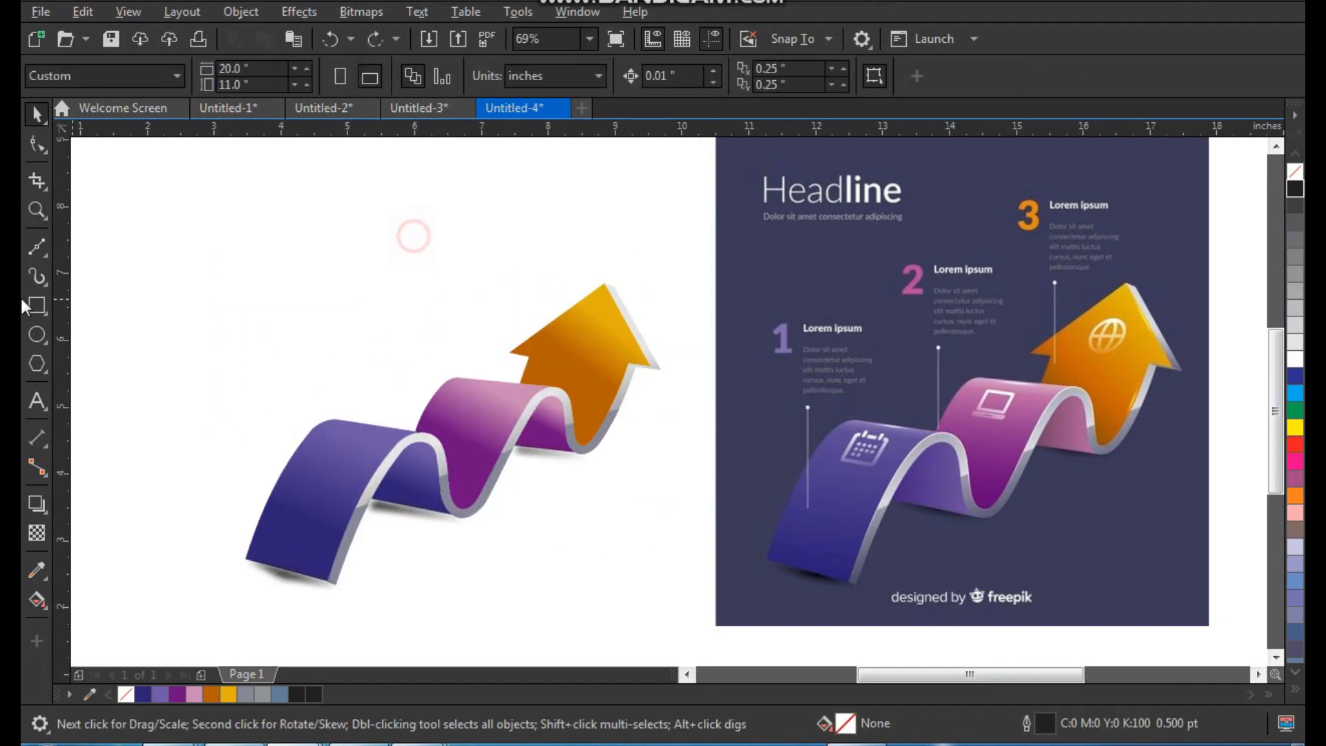
# - Draw a rectangle about 7.73 by 5.70 in around the colored ribbon arrow
pyautogui.click(38, 304)
pyautogui.moveTo(169, 232); pyautogui.dragTo(686, 612)
pyautogui.press('space')
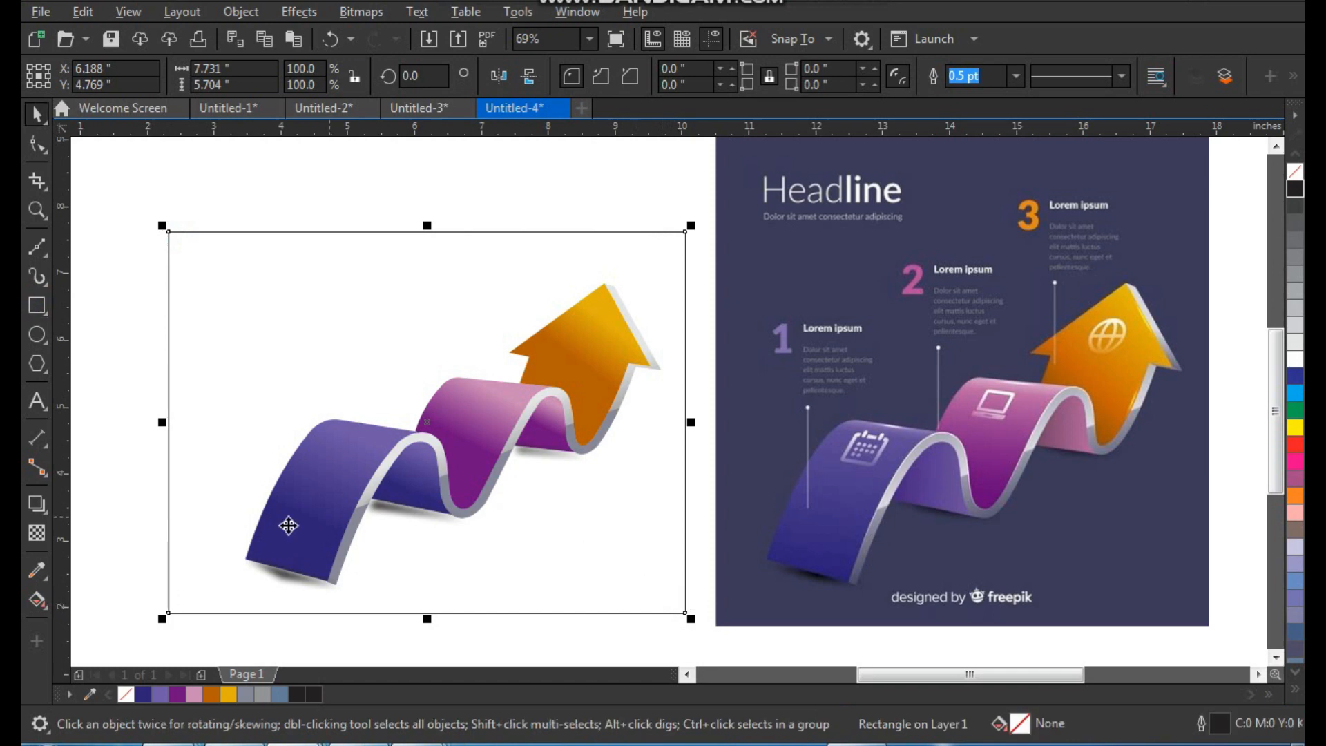
# - Fill the rectangle with the dark blue R58 G57 B91 sampled from the reference image's background
pyautogui.click(38, 570)
pyautogui.click(733, 583)
pyautogui.click(658, 258)
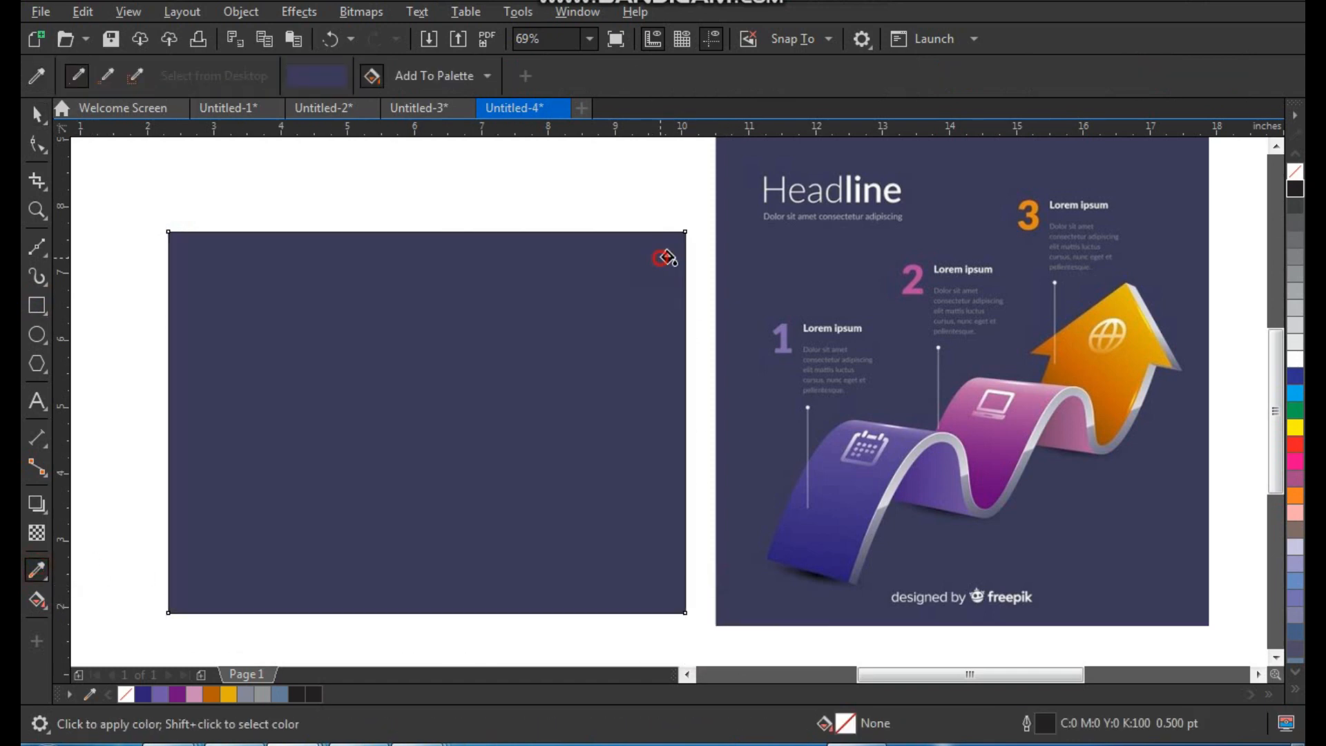
# - Remove the dark blue rectangle's outline and send it behind the ribbon arrow
pyautogui.press('space')
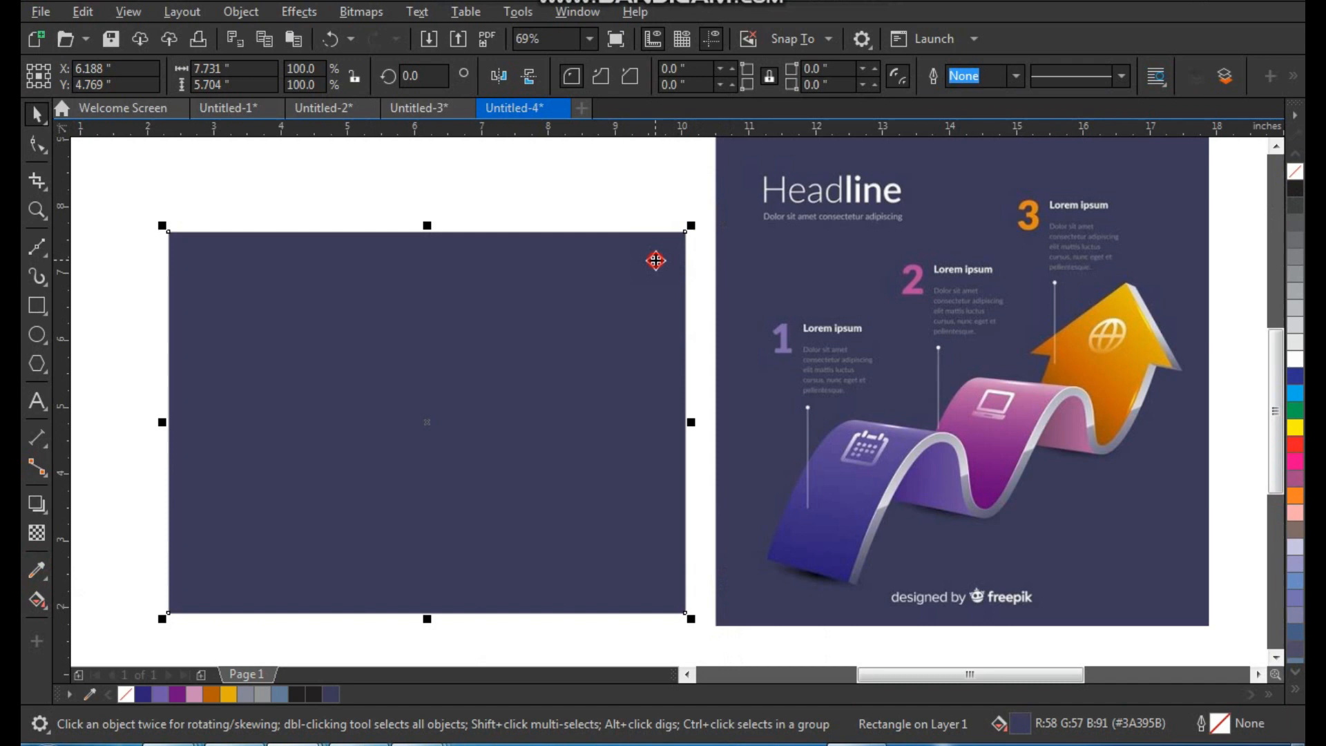
pyautogui.hotkey('shift', 'pagedown')
pyautogui.click(625, 183)
pyautogui.moveTo(685, 183); pyautogui.dragTo(281, 615)
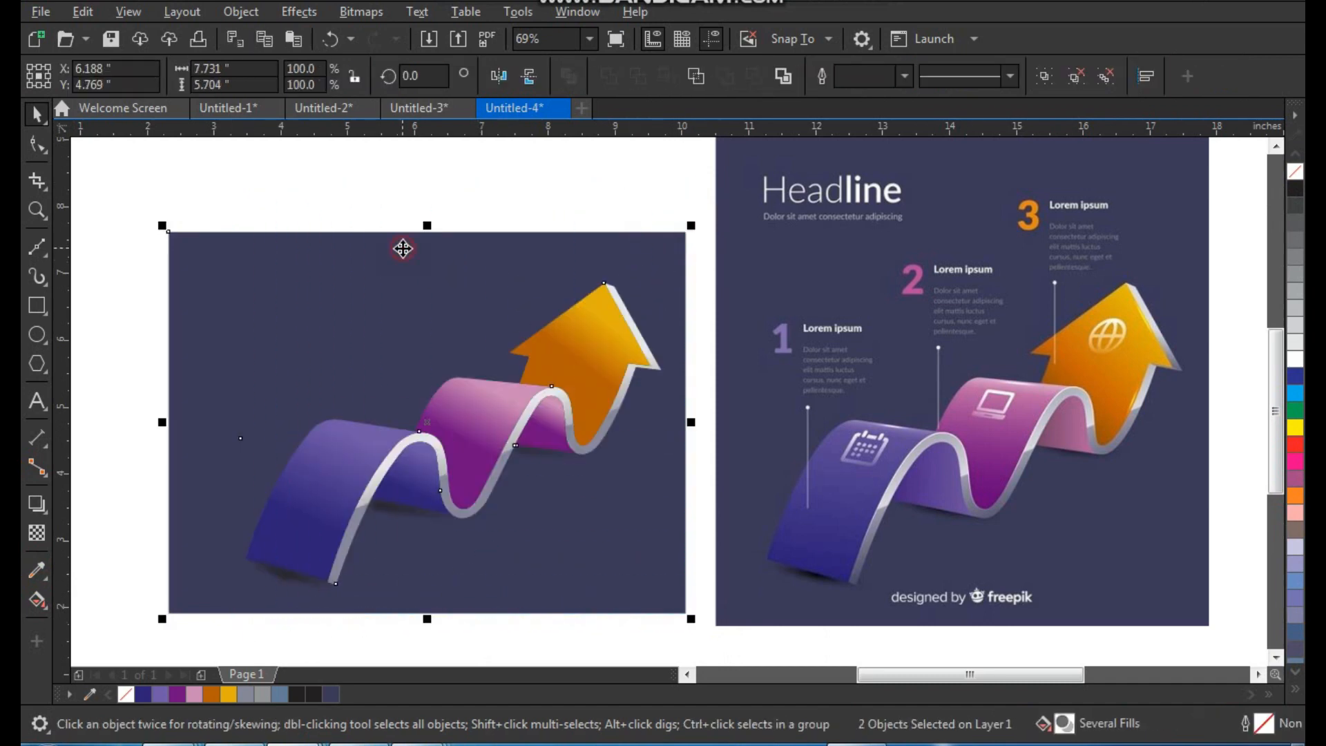
pyautogui.click(482, 186)
pyautogui.scroll(-2, 479, 421)
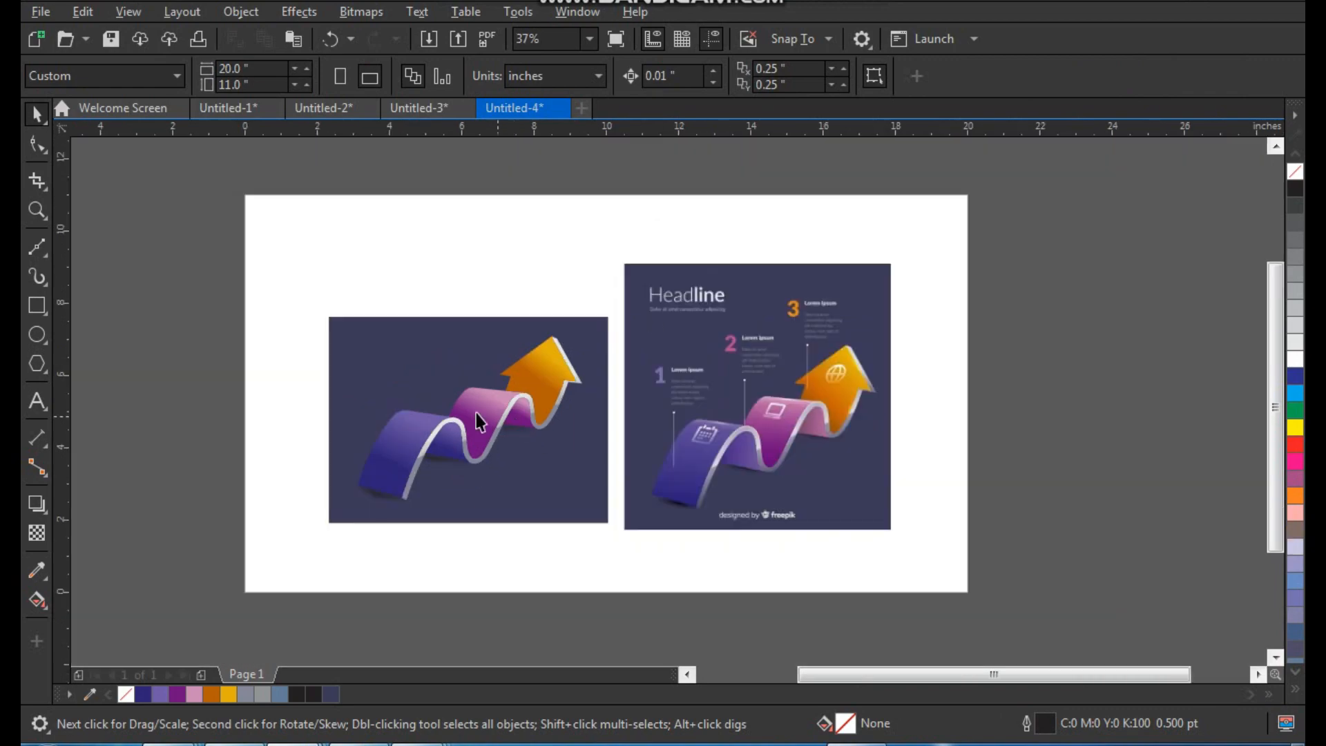
pyautogui.press('F2')
pyautogui.moveTo(321, 215); pyautogui.dragTo(915, 593)
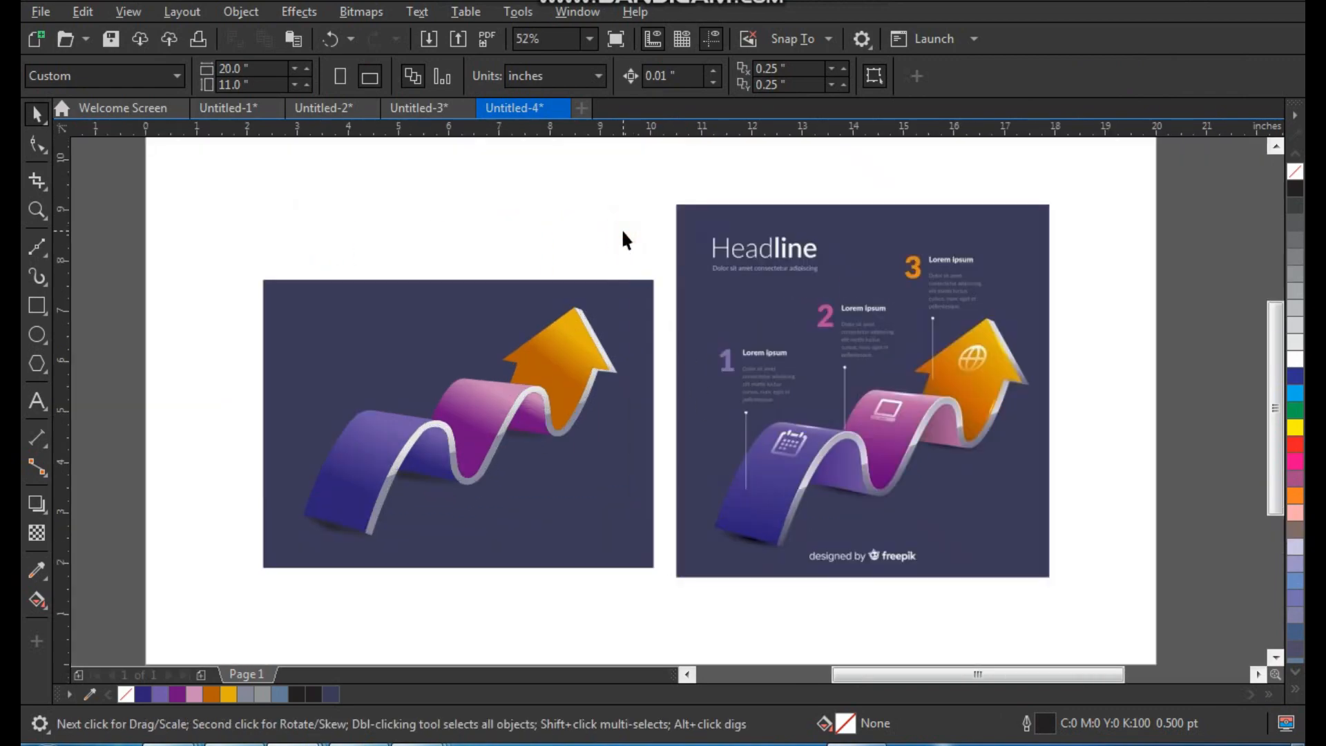